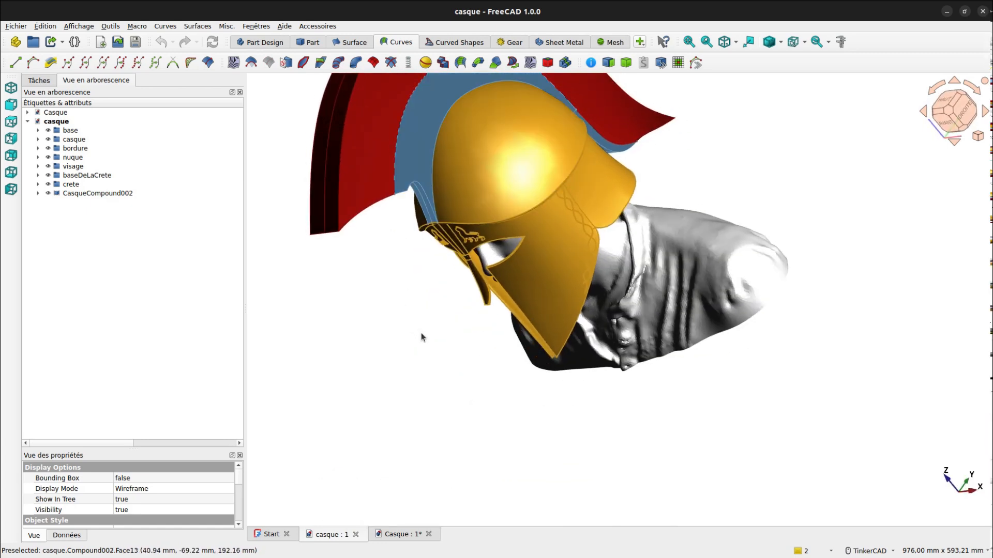
Step: In the Casque document, join the dome's two edges along the symmetry plane into a single curve
{"action": "right_click_drag", "start_coordinate": [421, 333], "coordinate": [375, 363]}
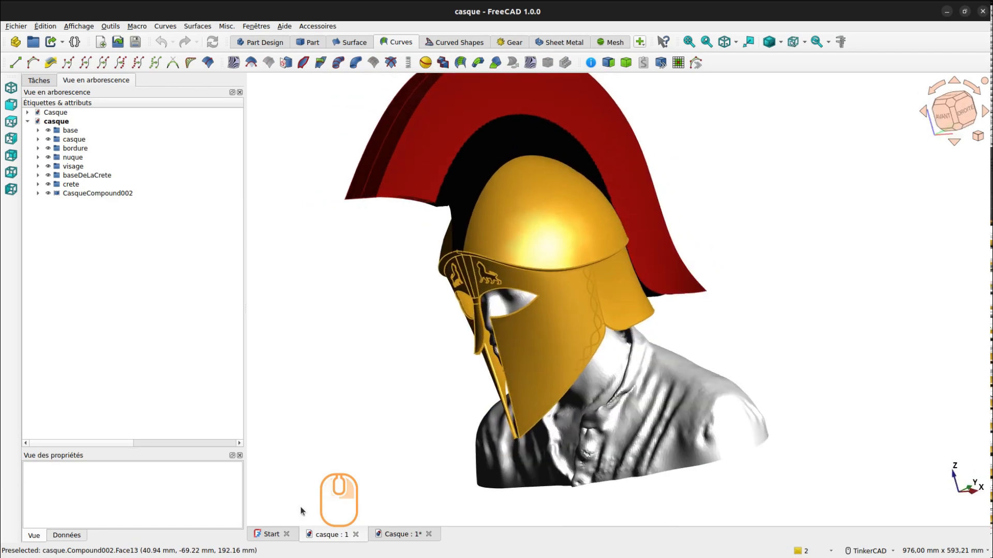
{"action": "left_click", "coordinate": [395, 535]}
{"action": "middle_click_drag", "start_coordinate": [610, 228], "coordinate": [607, 249]}
{"action": "right_click_drag", "start_coordinate": [396, 249], "coordinate": [392, 298]}
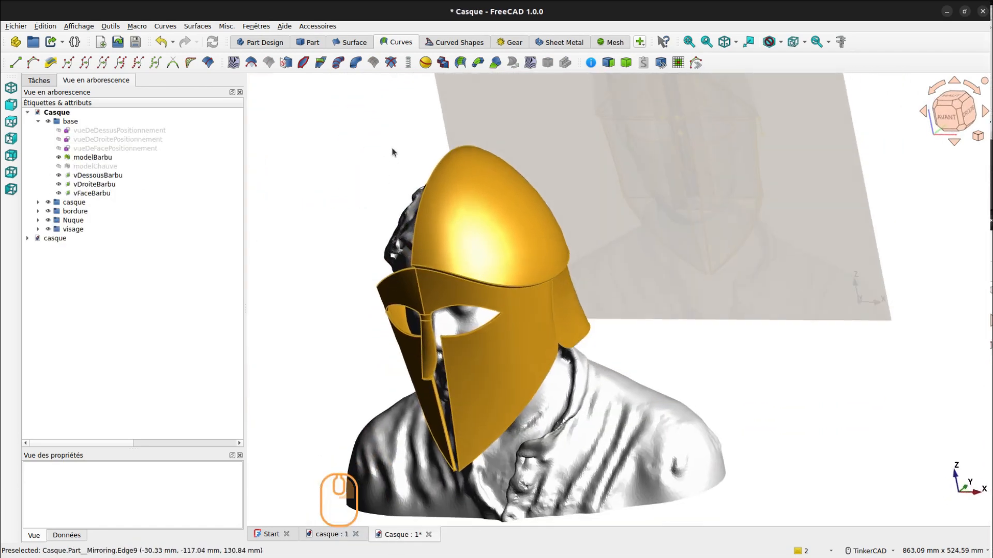
{"action": "left_click", "coordinate": [445, 157]}
{"action": "right_click_drag", "start_coordinate": [445, 156], "coordinate": [462, 307]}
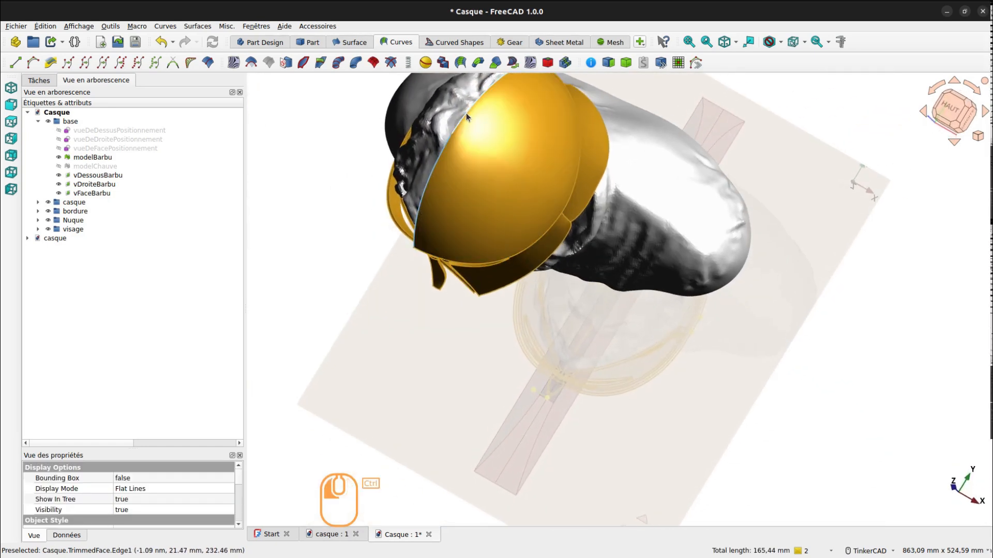
{"action": "left_click", "coordinate": [467, 112], "text": "ctrl"}
{"action": "right_click_drag", "start_coordinate": [510, 112], "coordinate": [508, 154]}
{"action": "middle_click_drag", "start_coordinate": [524, 159], "coordinate": [516, 247]}
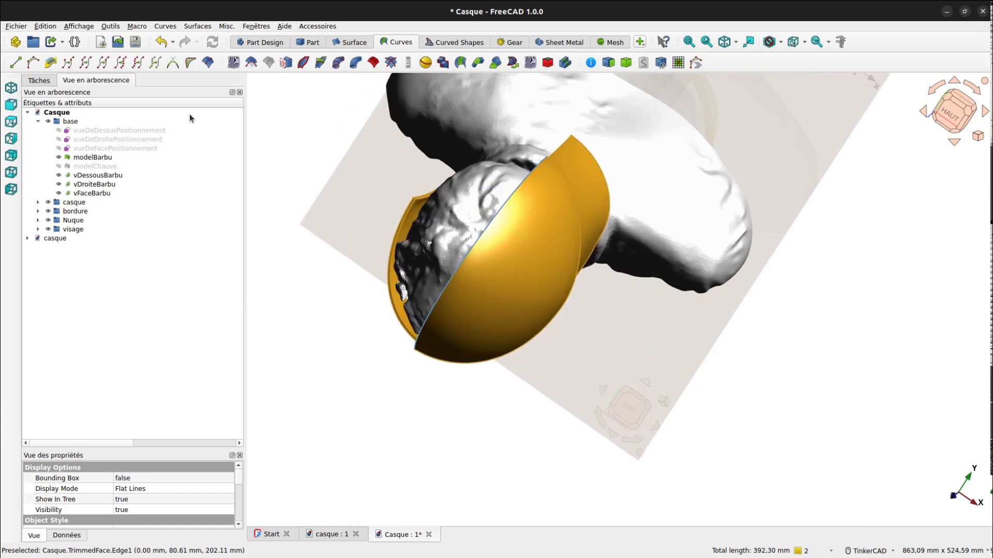
{"action": "left_click", "coordinate": [86, 62]}
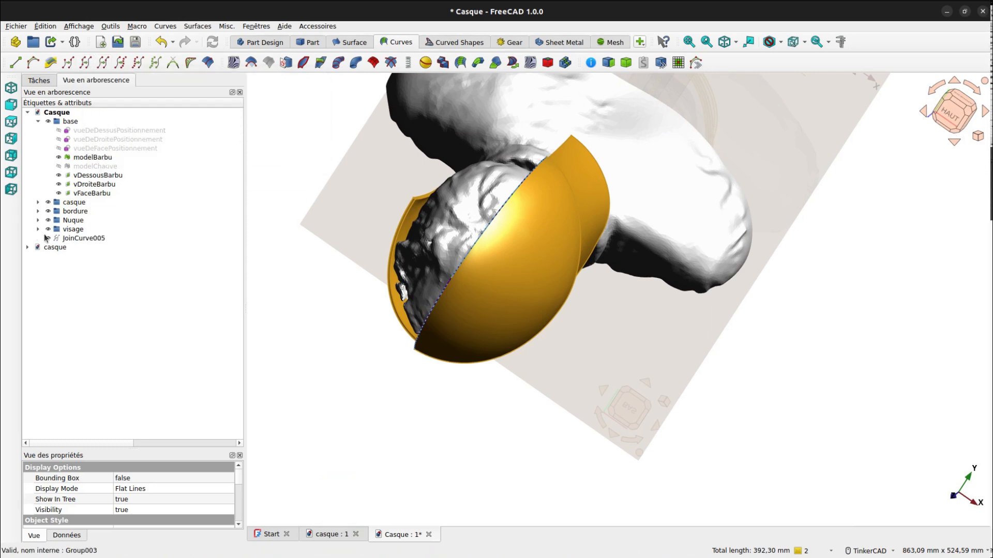
Step: Raise the joined curve above the dome by setting its placement position to z = 60 mm
{"action": "left_click", "coordinate": [80, 239]}
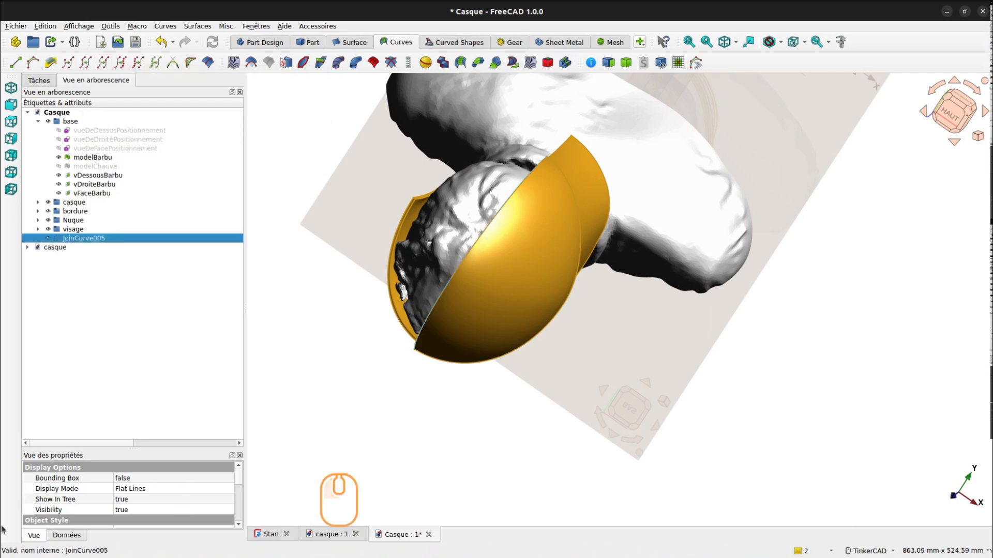
{"action": "left_click", "coordinate": [67, 536]}
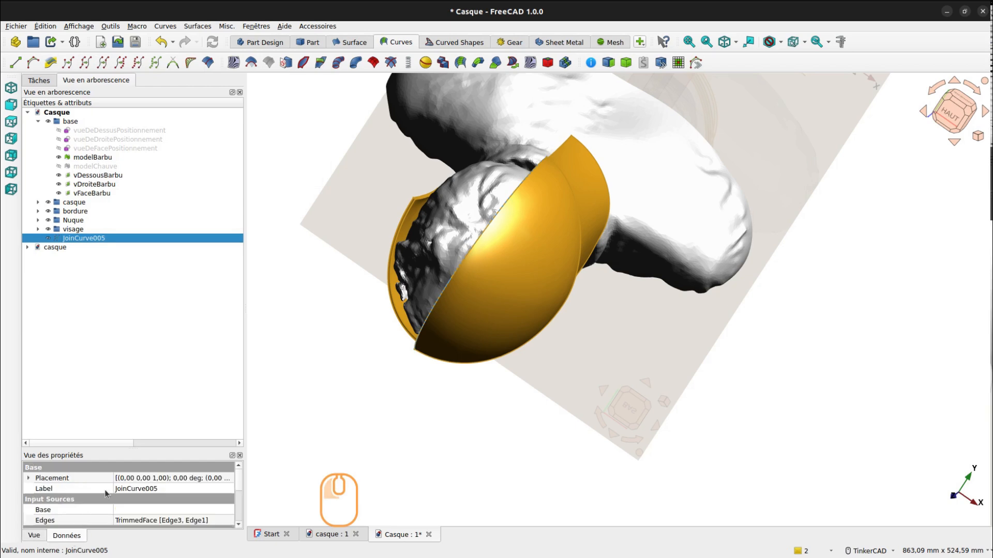
{"action": "left_click_drag", "start_coordinate": [130, 448], "coordinate": [154, 316]}
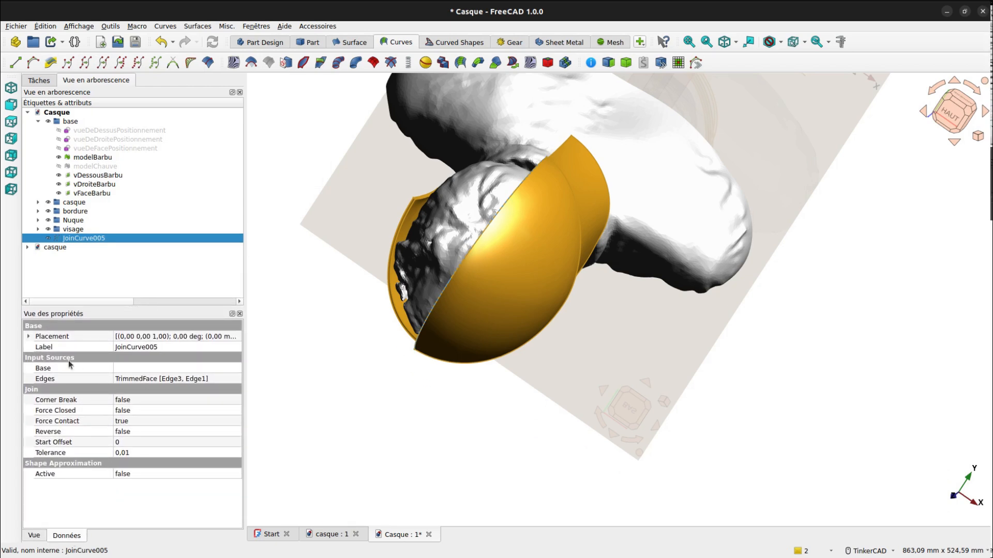
{"action": "left_click", "coordinate": [28, 337]}
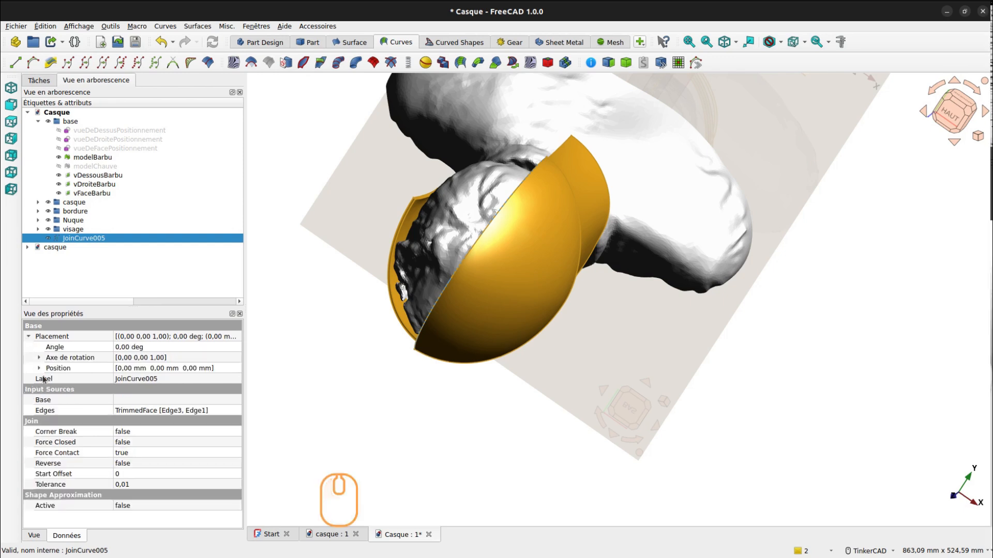
{"action": "left_click", "coordinate": [39, 368]}
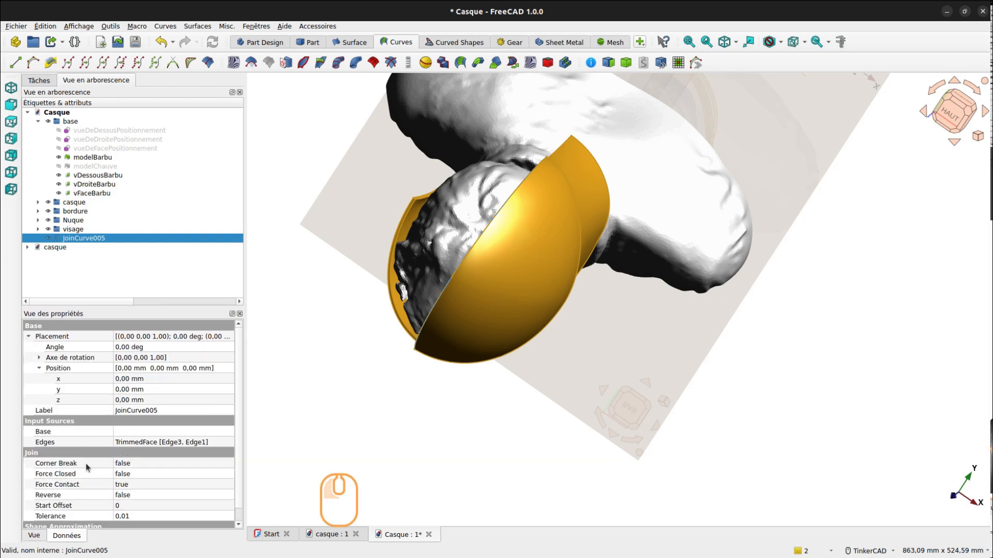
{"action": "left_click", "coordinate": [119, 400]}
{"action": "left_click", "coordinate": [118, 399]}
{"action": "type", "text": "2"}
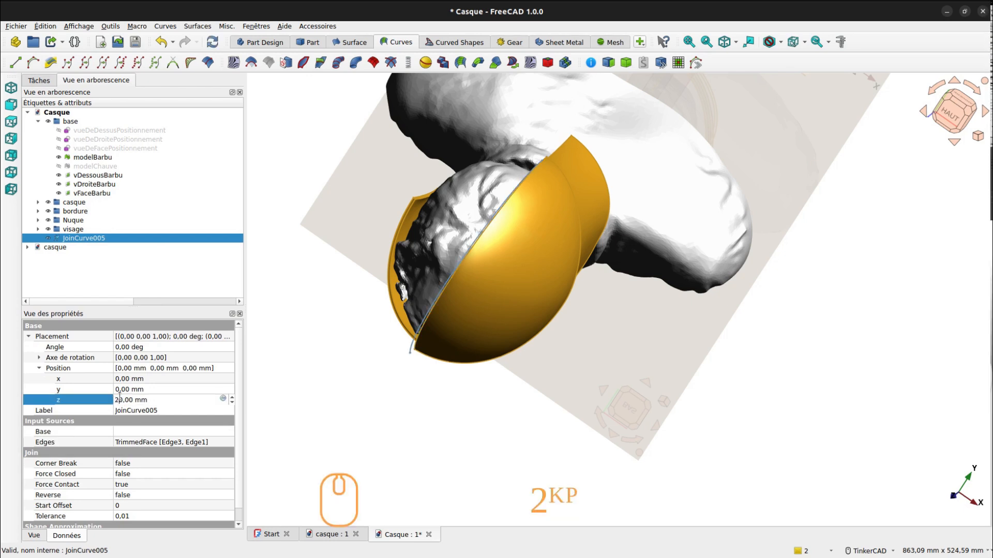
{"action": "right_click_drag", "start_coordinate": [508, 277], "coordinate": [501, 218]}
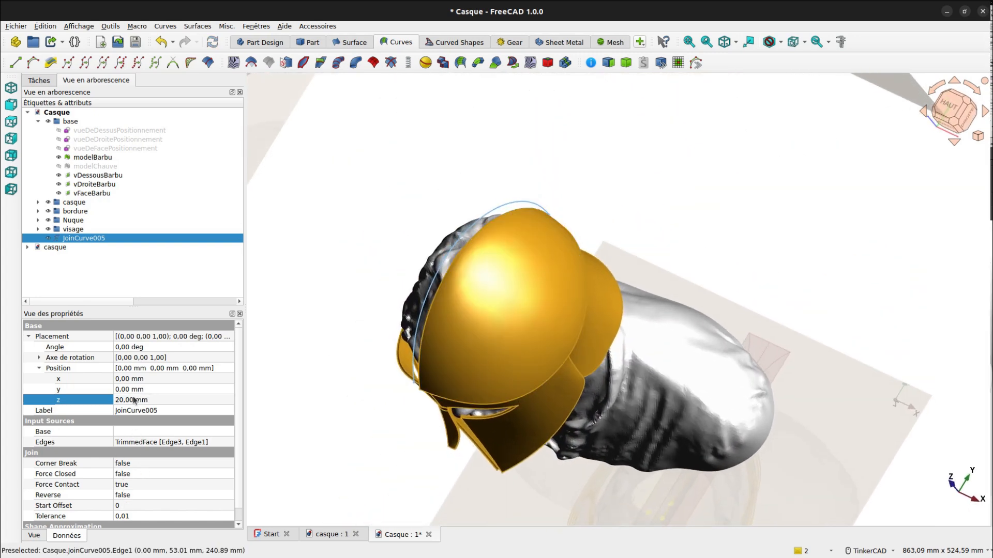
{"action": "left_click", "coordinate": [129, 400]}
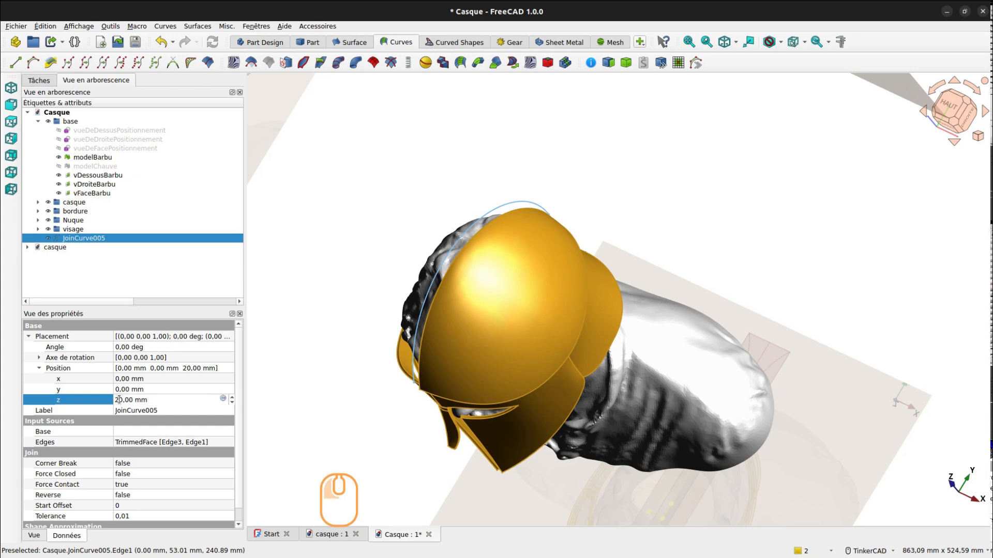
{"action": "scroll", "coordinate": [119, 400], "scroll_direction": "up", "scroll_amount": 5}
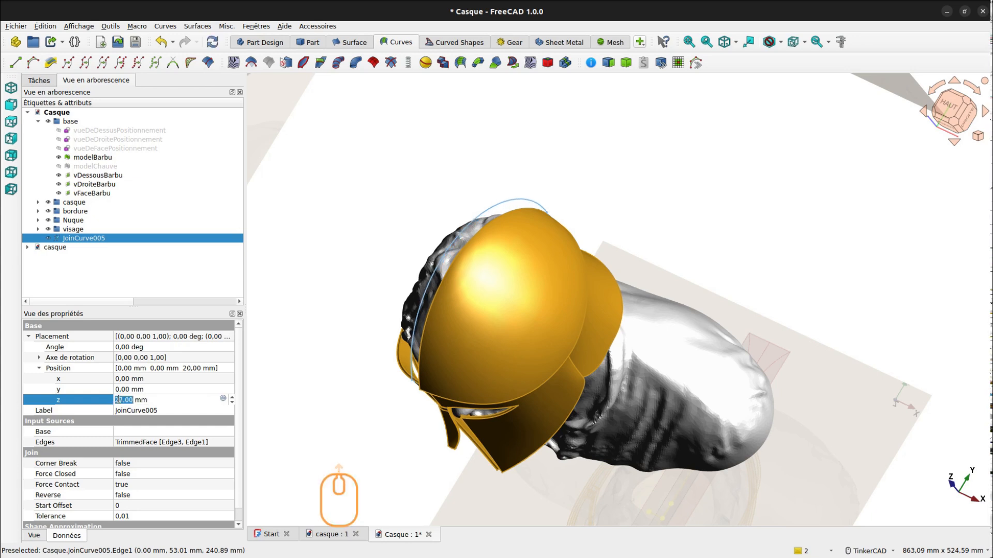
{"action": "scroll", "coordinate": [118, 399], "scroll_direction": "up", "scroll_amount": 2}
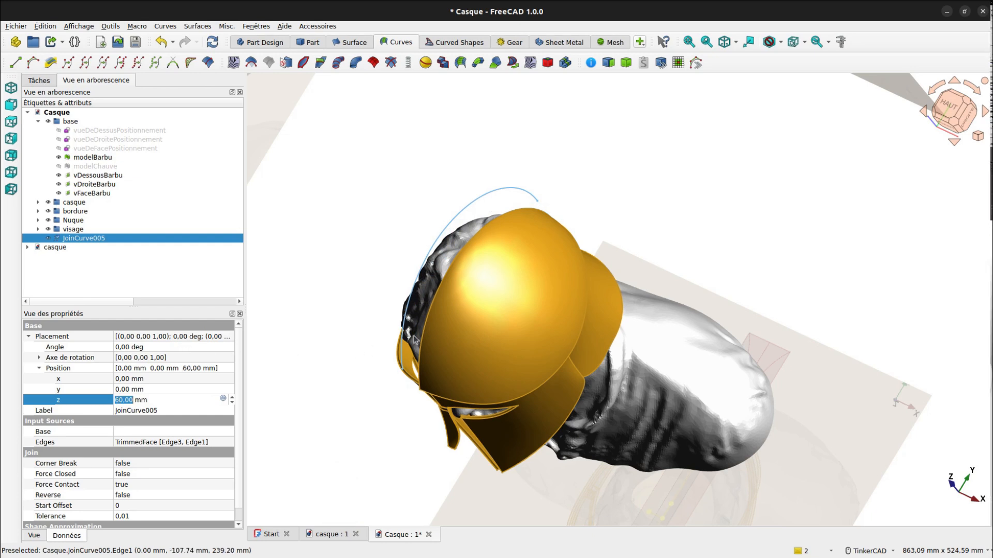
Step: Shift the joined curve sideways from the symmetry plane by setting its x position to 10 mm
{"action": "left_click", "coordinate": [124, 380]}
{"action": "type", "text": "10"}
{"action": "key", "text": "Return"}
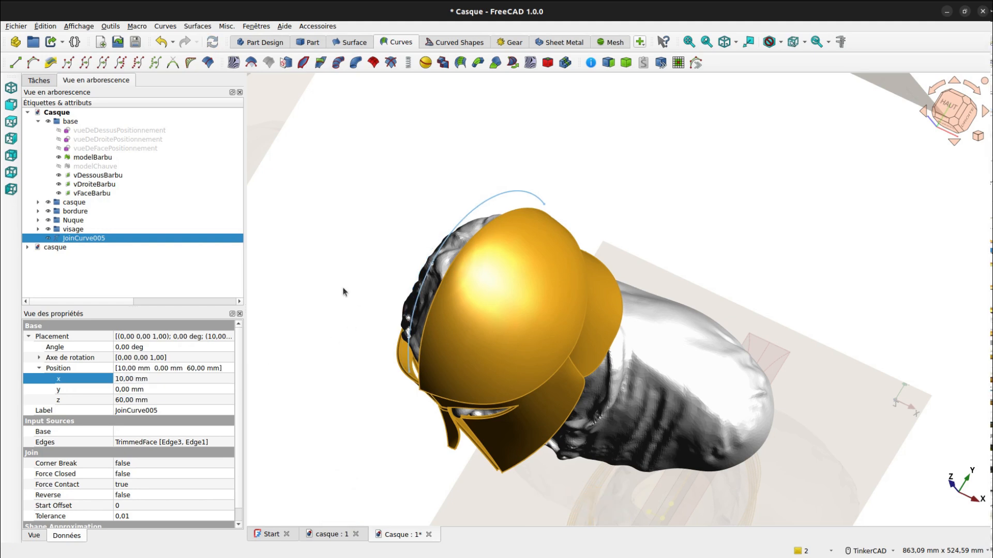
{"action": "left_click", "coordinate": [343, 274]}
{"action": "right_click_drag", "start_coordinate": [451, 336], "coordinate": [536, 368]}
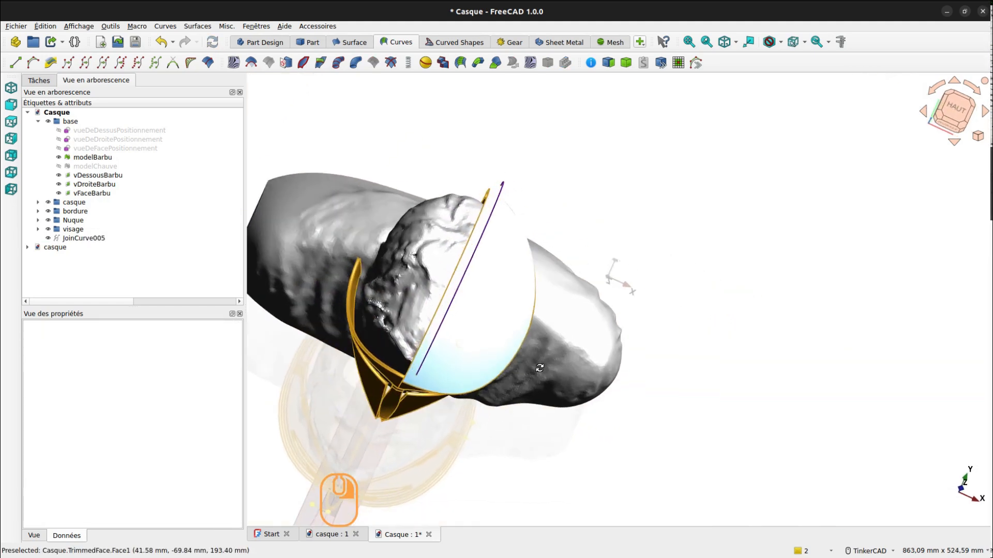
Step: Create an extended curve from the raised joined curve
{"action": "left_click", "coordinate": [957, 112]}
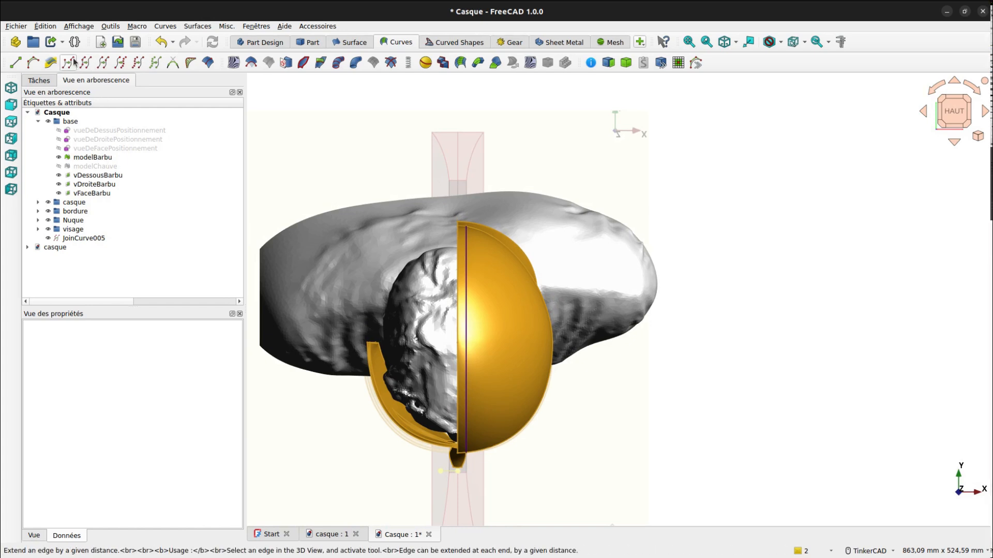
{"action": "left_click", "coordinate": [468, 310]}
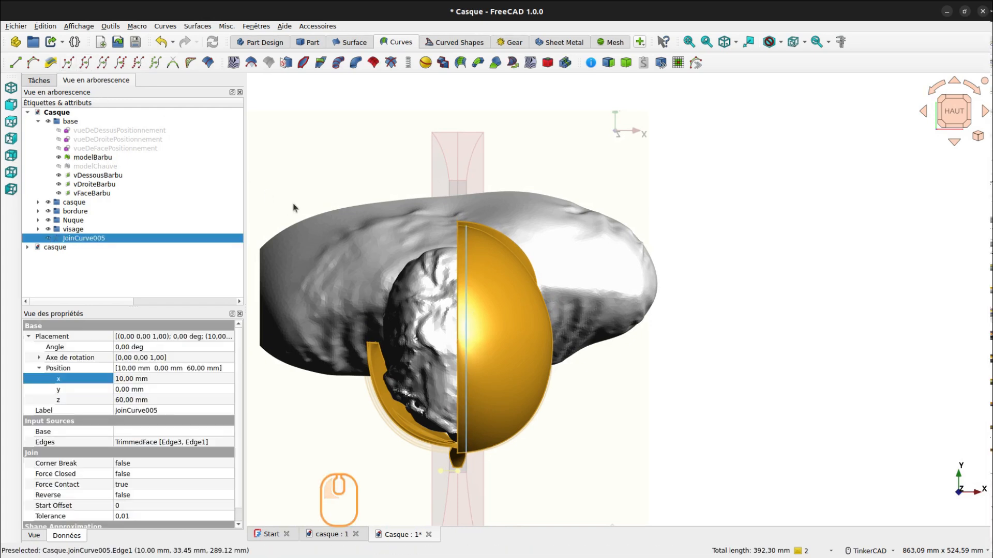
{"action": "left_click", "coordinate": [69, 63]}
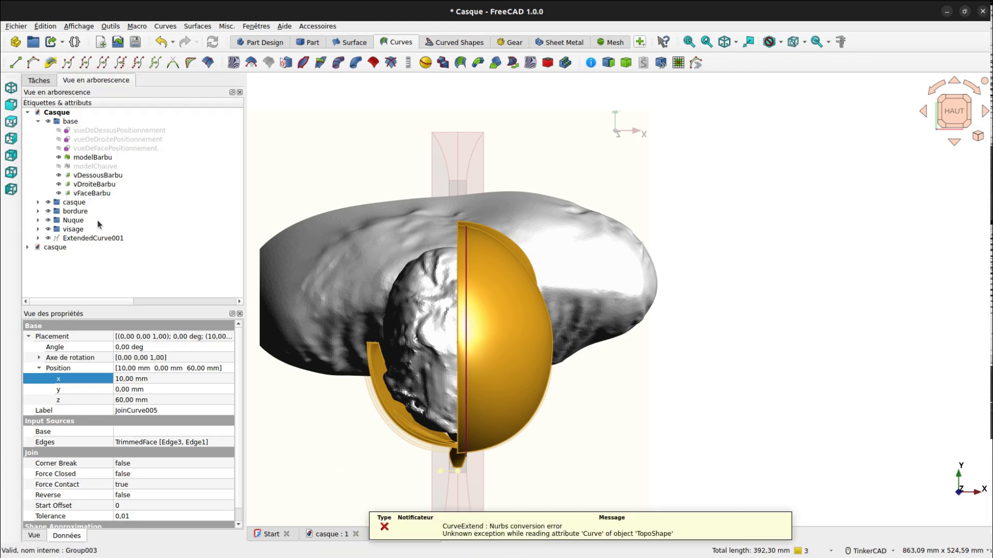
{"action": "left_click", "coordinate": [93, 237]}
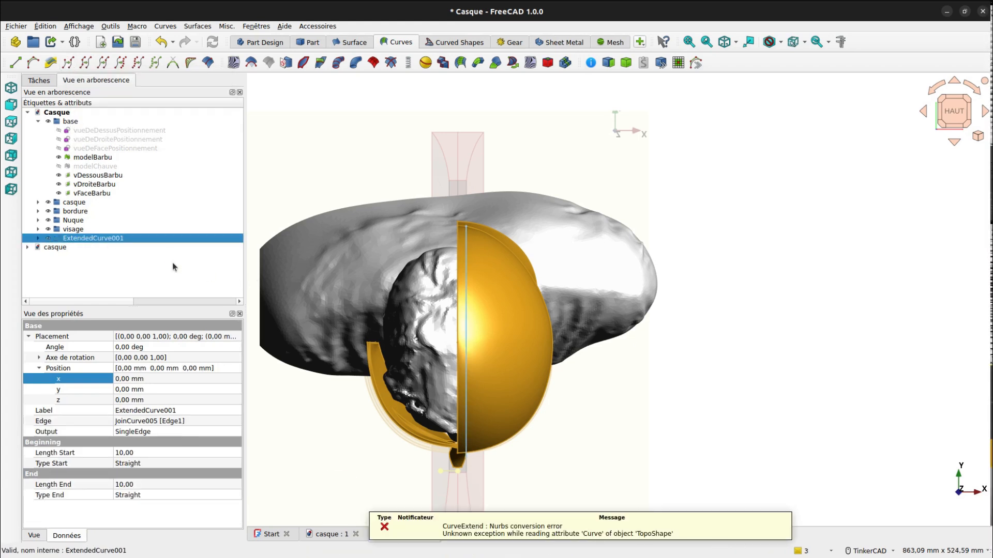
{"action": "left_click", "coordinate": [38, 238]}
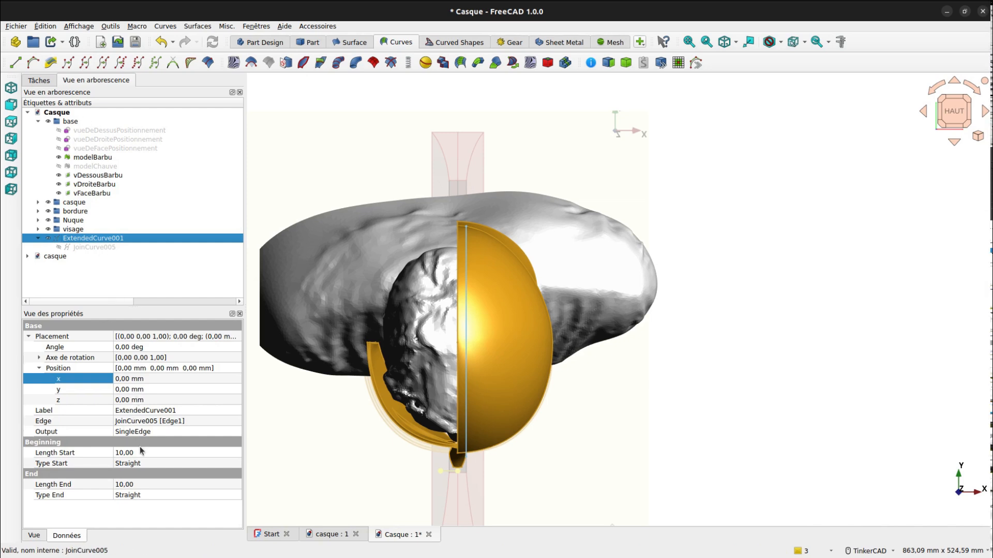
Step: Set the extended curve's end length to 35 and its start length to 37
{"action": "left_click", "coordinate": [140, 485]}
{"action": "left_click", "coordinate": [139, 485]}
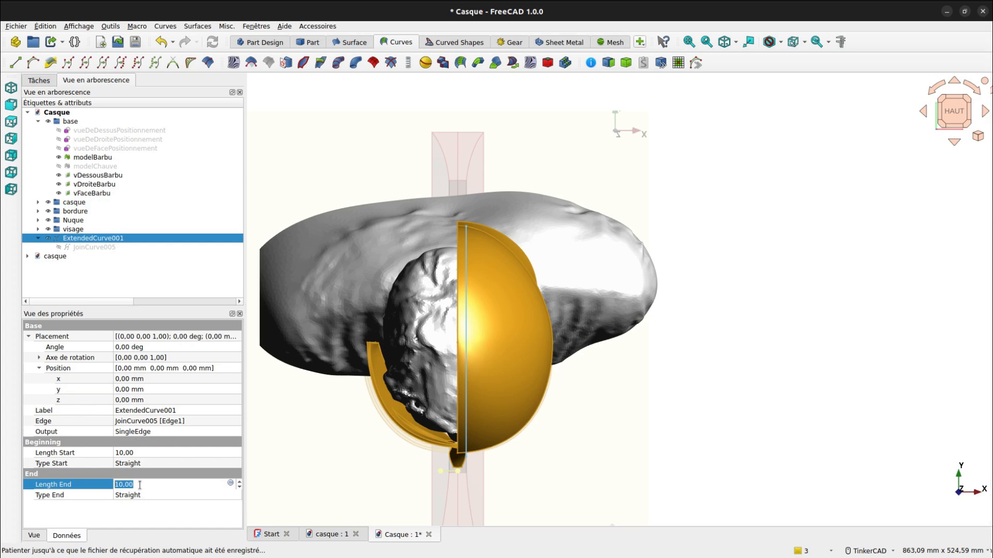
{"action": "scroll", "coordinate": [140, 484], "scroll_direction": "up", "scroll_amount": 6}
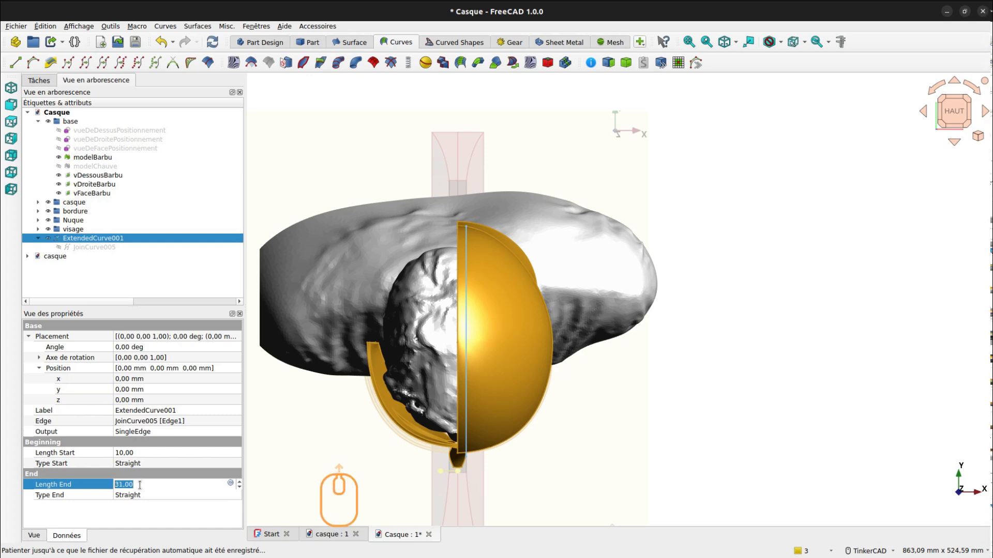
{"action": "left_click", "coordinate": [150, 453]}
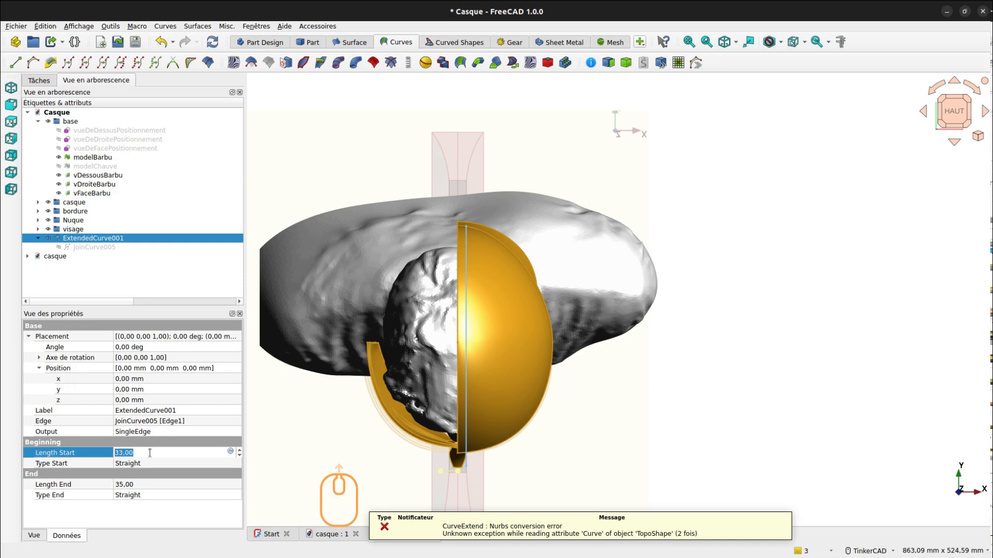
{"action": "left_click", "coordinate": [169, 517]}
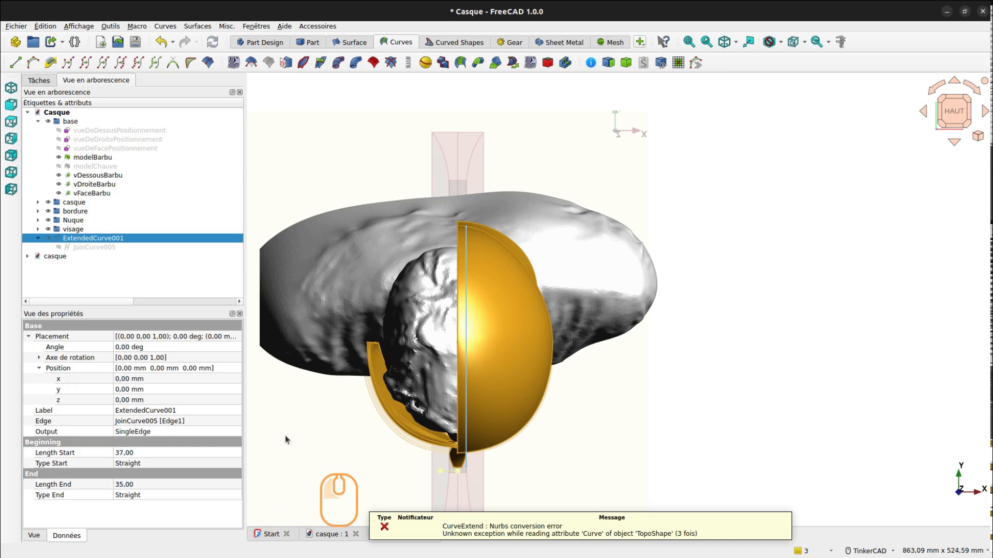
{"action": "left_click", "coordinate": [284, 436]}
{"action": "right_click_drag", "start_coordinate": [524, 381], "coordinate": [510, 362]}
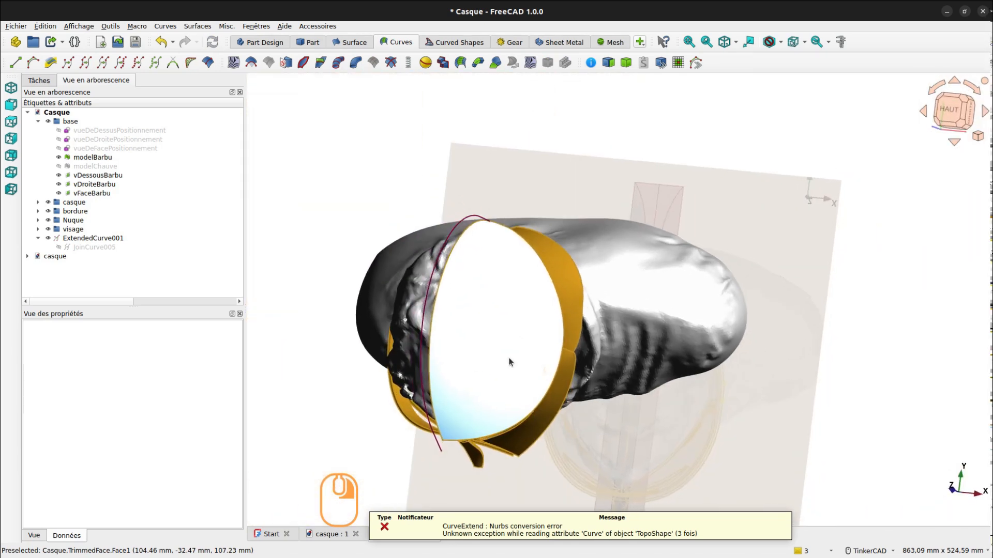
Step: Trim the dome face from the top view with the extended curve, keeping the narrow strip beside the symmetry plane
{"action": "left_click", "coordinate": [944, 109]}
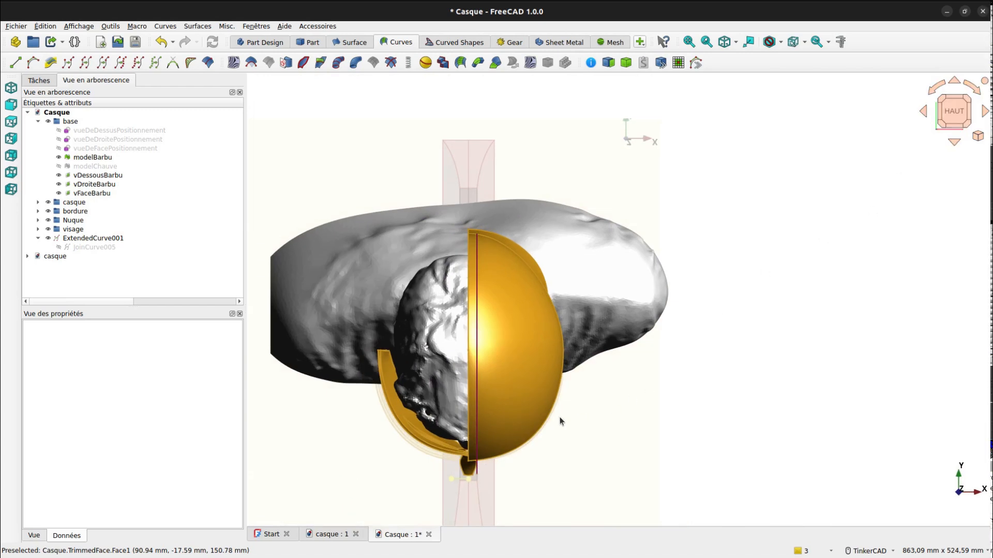
{"action": "scroll", "coordinate": [480, 247], "scroll_direction": "up", "scroll_amount": 6}
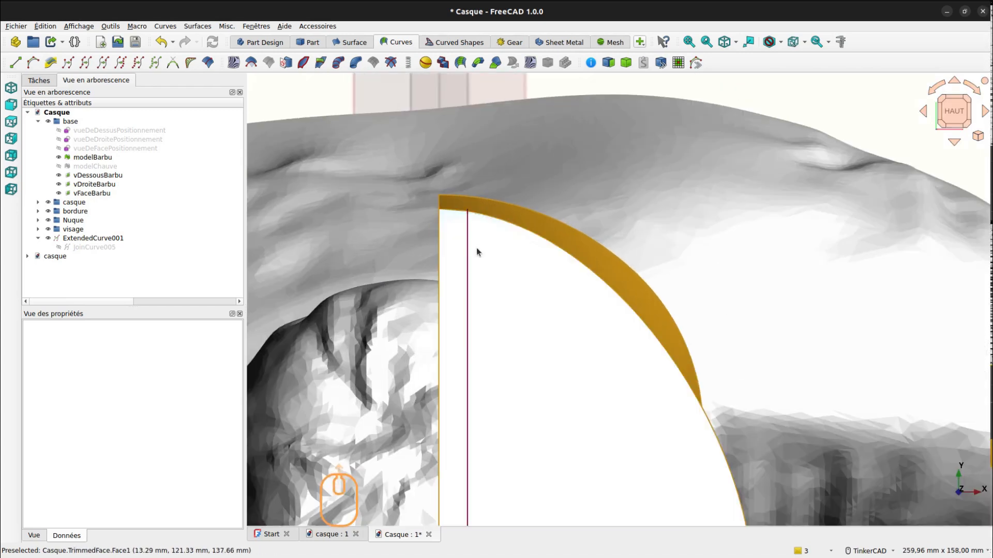
{"action": "scroll", "coordinate": [477, 250], "scroll_direction": "up", "scroll_amount": 5}
{"action": "scroll", "coordinate": [477, 248], "scroll_direction": "down", "scroll_amount": 12}
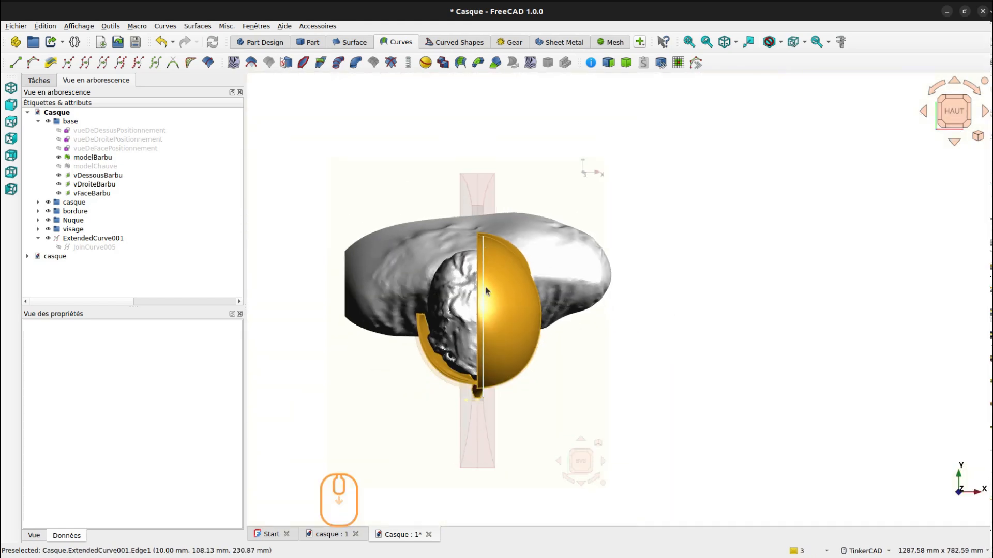
{"action": "scroll", "coordinate": [485, 321], "scroll_direction": "up", "scroll_amount": 3}
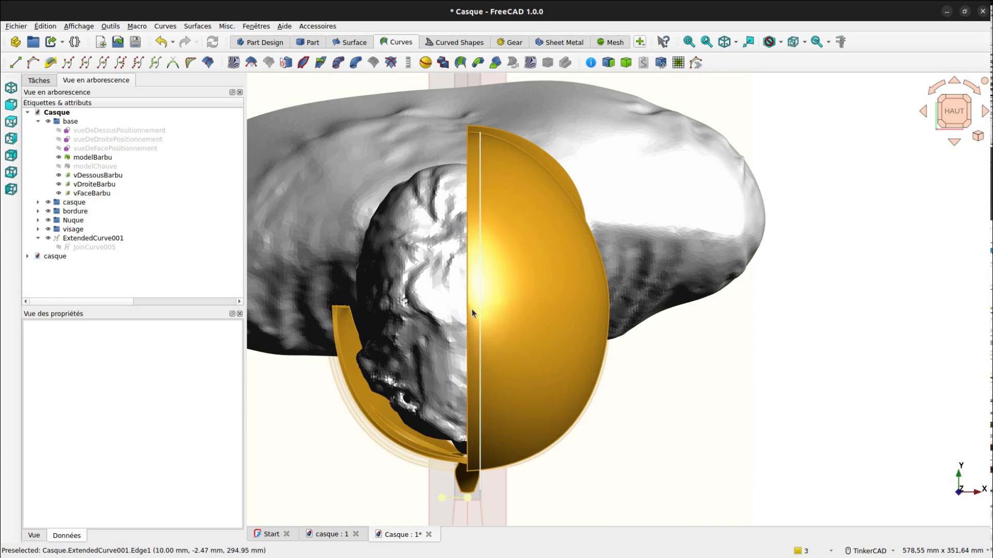
{"action": "scroll", "coordinate": [472, 312], "scroll_direction": "up", "scroll_amount": 1}
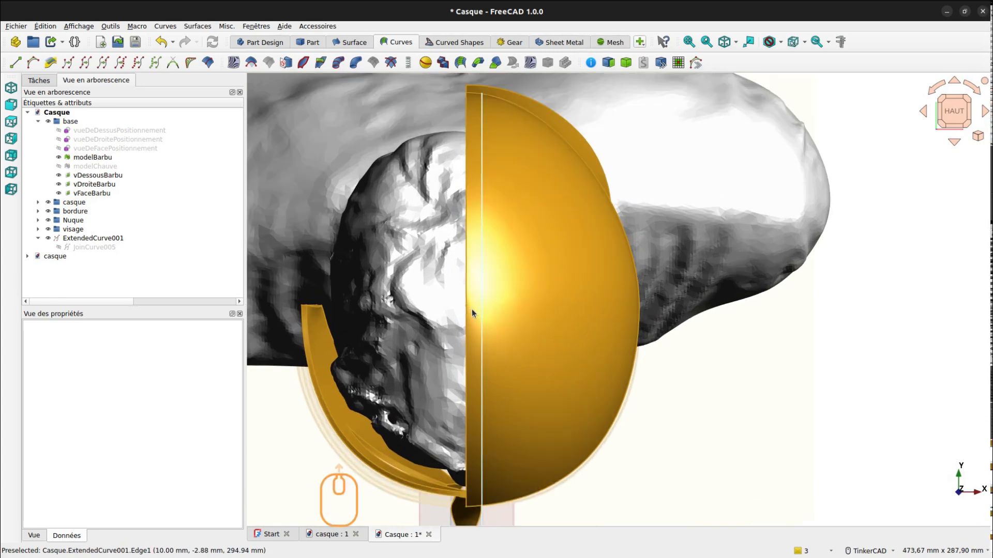
{"action": "scroll", "coordinate": [473, 311], "scroll_direction": "up", "scroll_amount": 2}
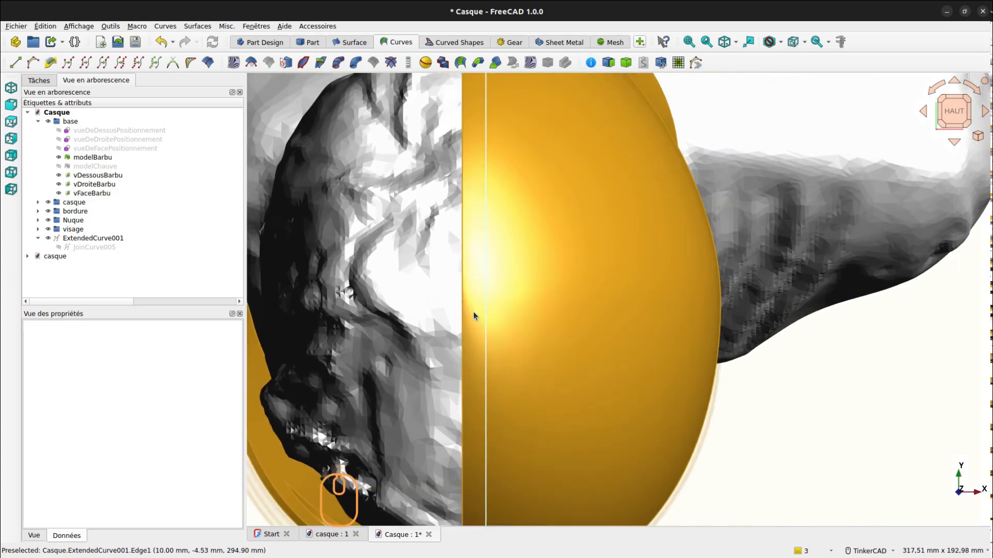
{"action": "left_click", "coordinate": [486, 320]}
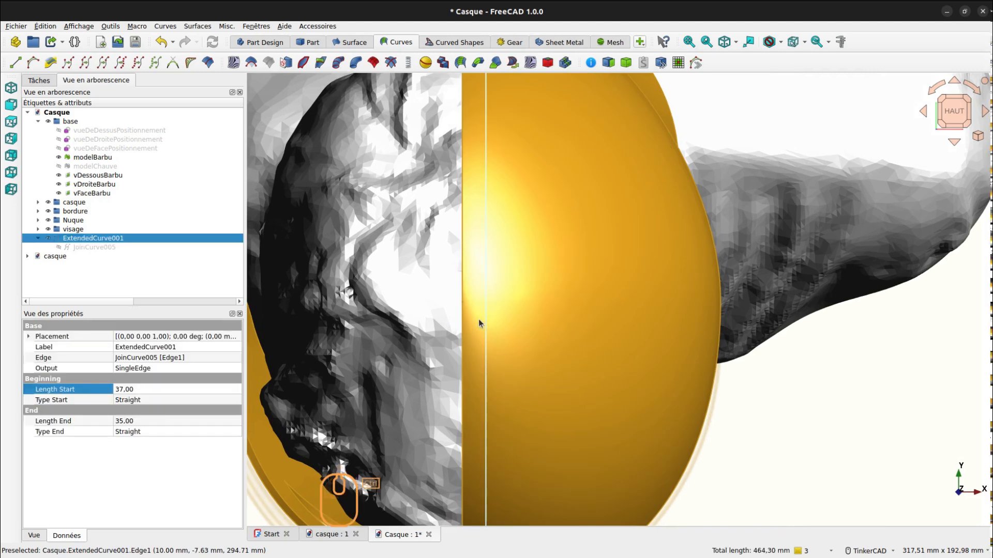
{"action": "scroll", "coordinate": [479, 324], "scroll_direction": "up", "scroll_amount": 4}
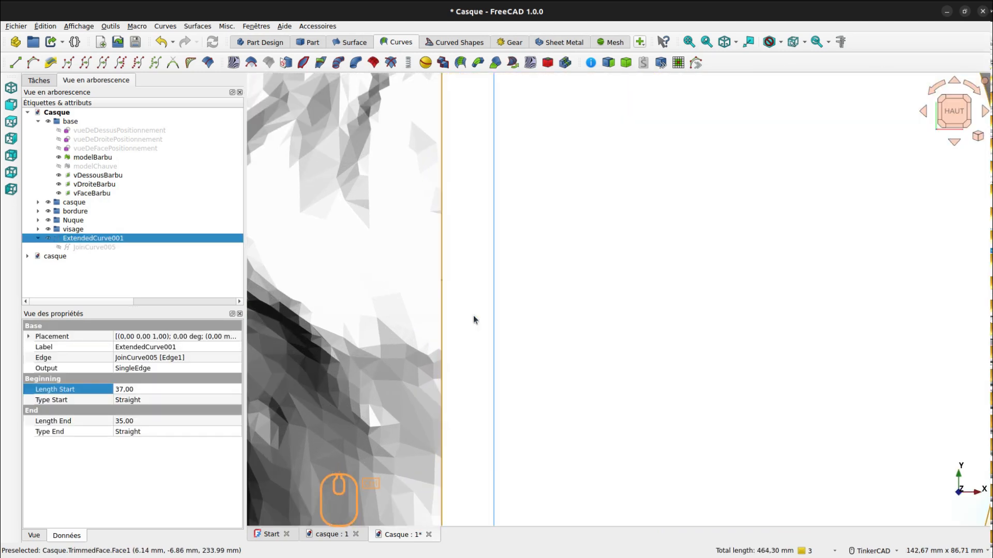
{"action": "scroll", "coordinate": [474, 316], "scroll_direction": "down", "scroll_amount": 1}
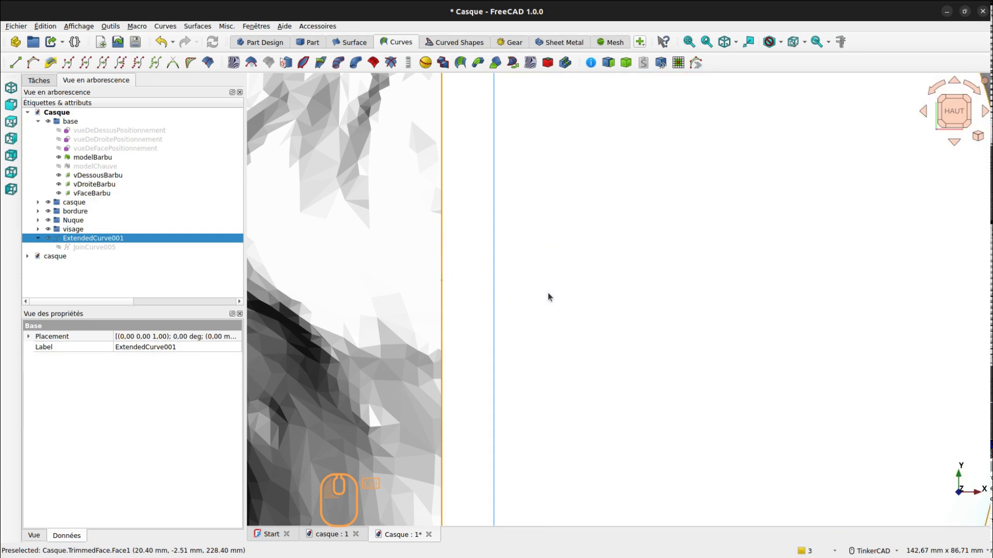
{"action": "scroll", "coordinate": [602, 284], "scroll_direction": "down", "scroll_amount": 6}
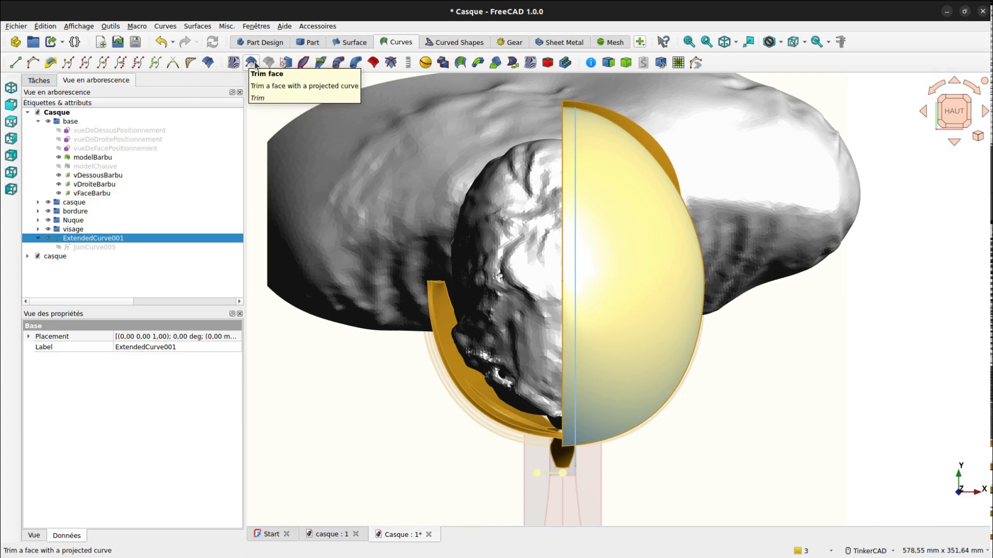
{"action": "left_click", "coordinate": [255, 64]}
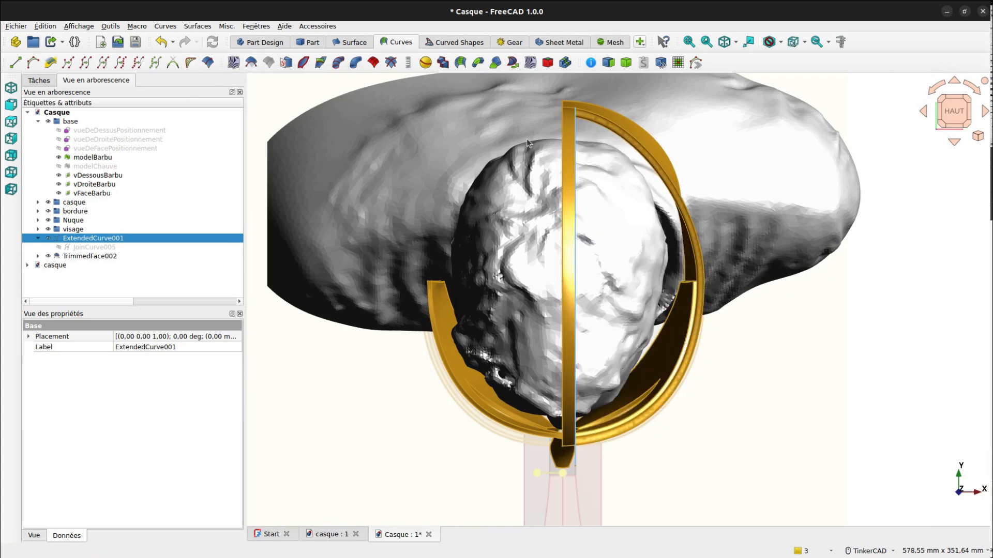
Step: Rename the extended curve used for the trim as coupeDeLaBaseDeLaCrete
{"action": "right_click_drag", "start_coordinate": [734, 339], "coordinate": [729, 363]}
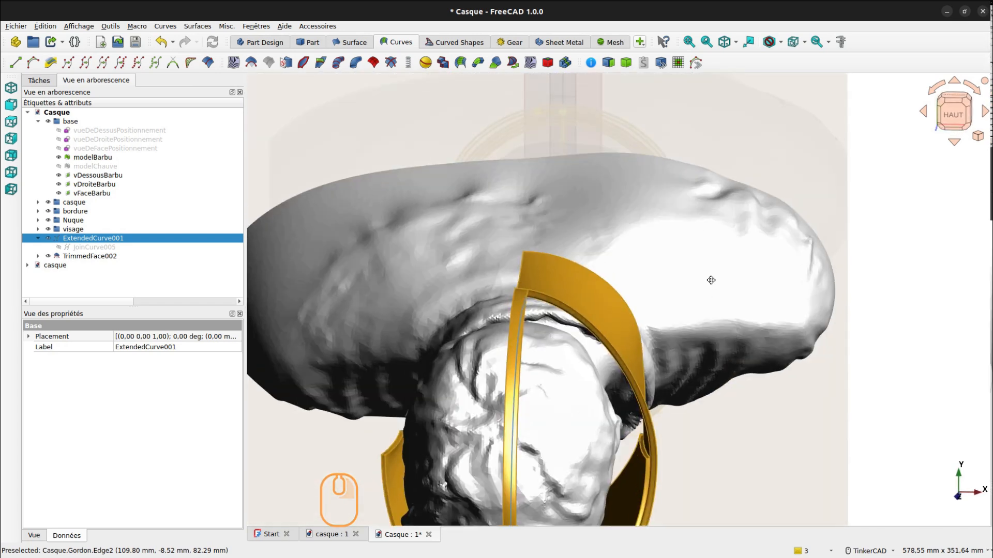
{"action": "middle_click_drag", "start_coordinate": [710, 280], "coordinate": [736, 315]}
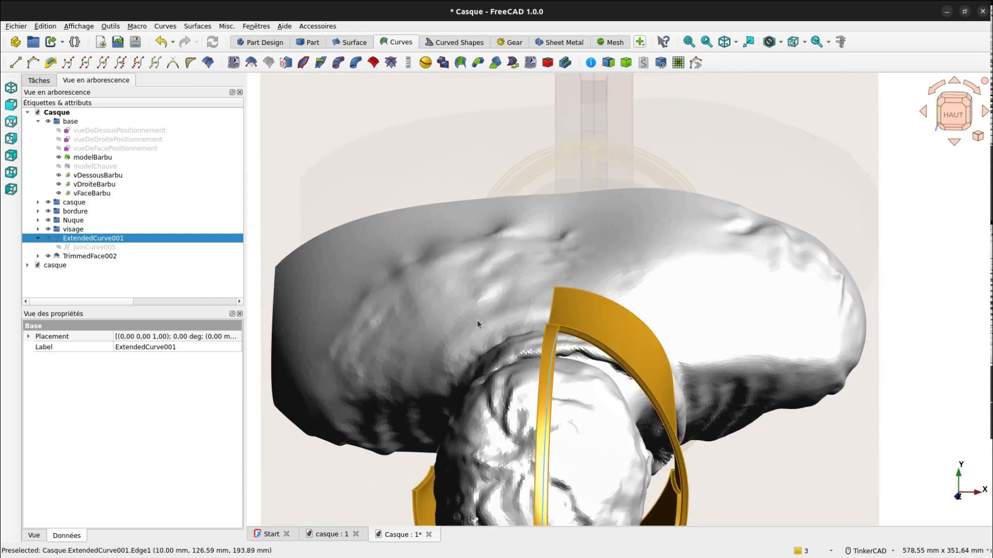
{"action": "right_click_drag", "start_coordinate": [477, 324], "coordinate": [555, 270]}
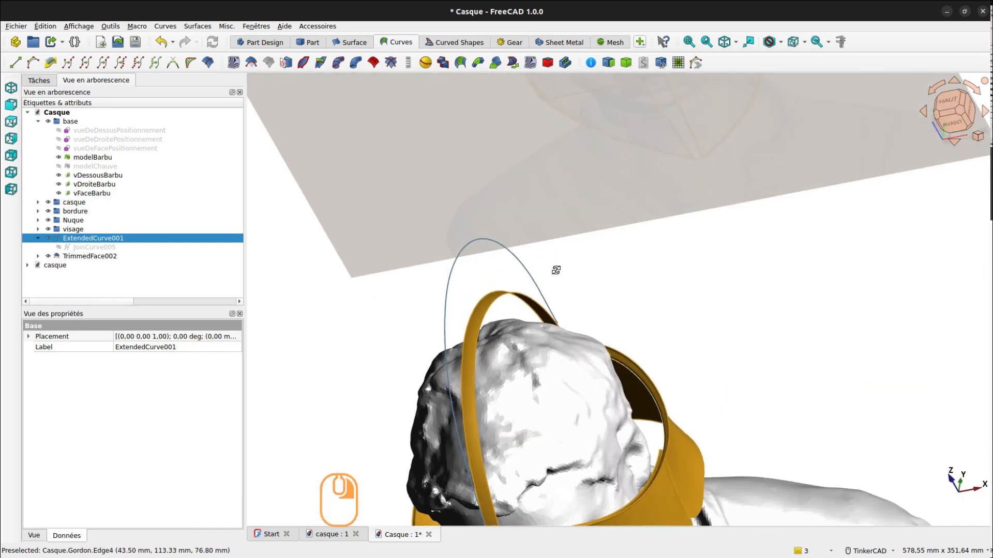
{"action": "left_click", "coordinate": [489, 241]}
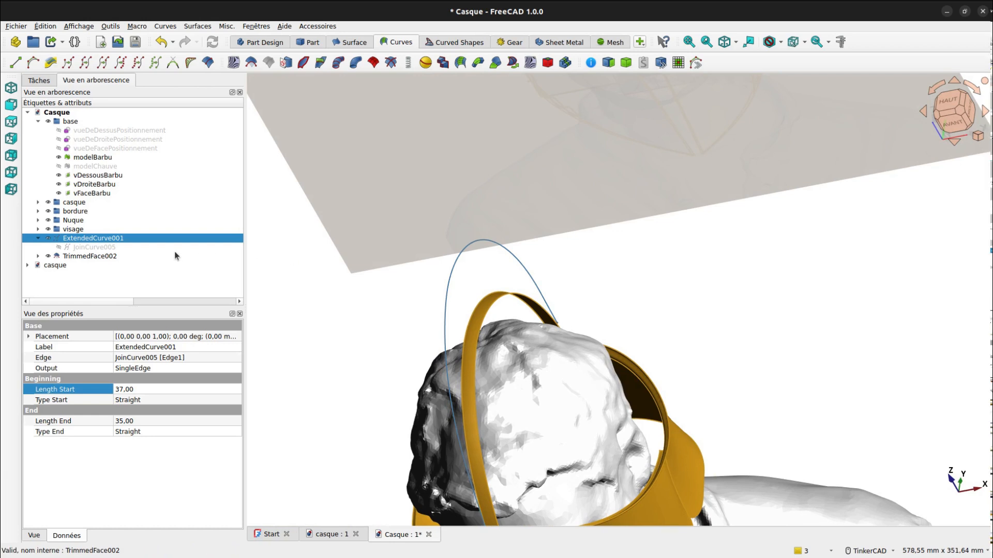
{"action": "left_click", "coordinate": [113, 256]}
{"action": "left_click", "coordinate": [80, 239]}
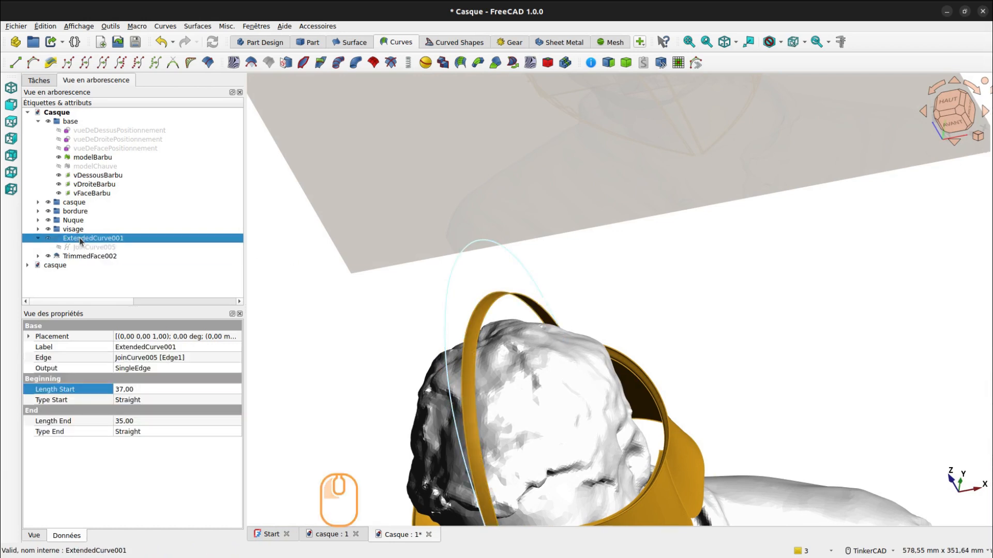
{"action": "key", "text": "F2"}
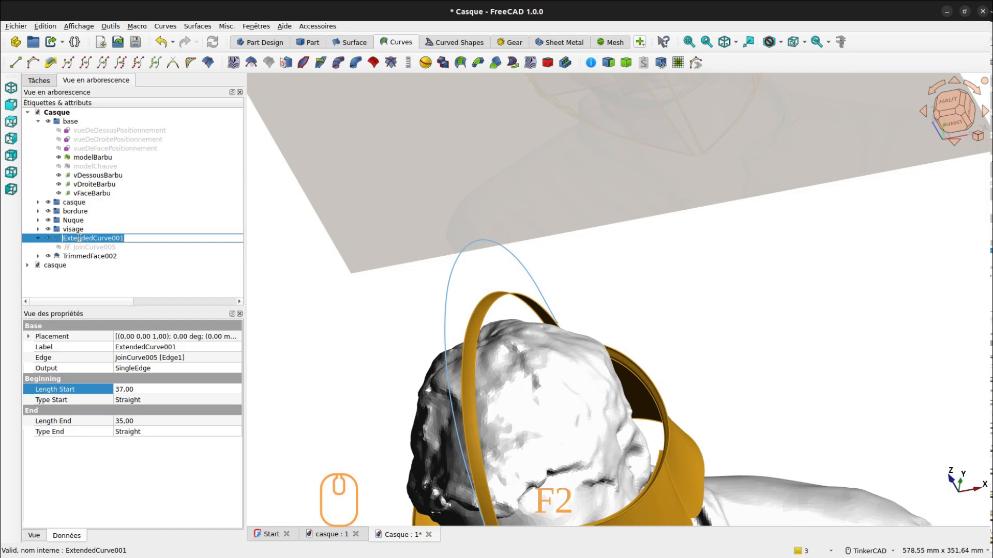
{"action": "type", "text": "coupe"}
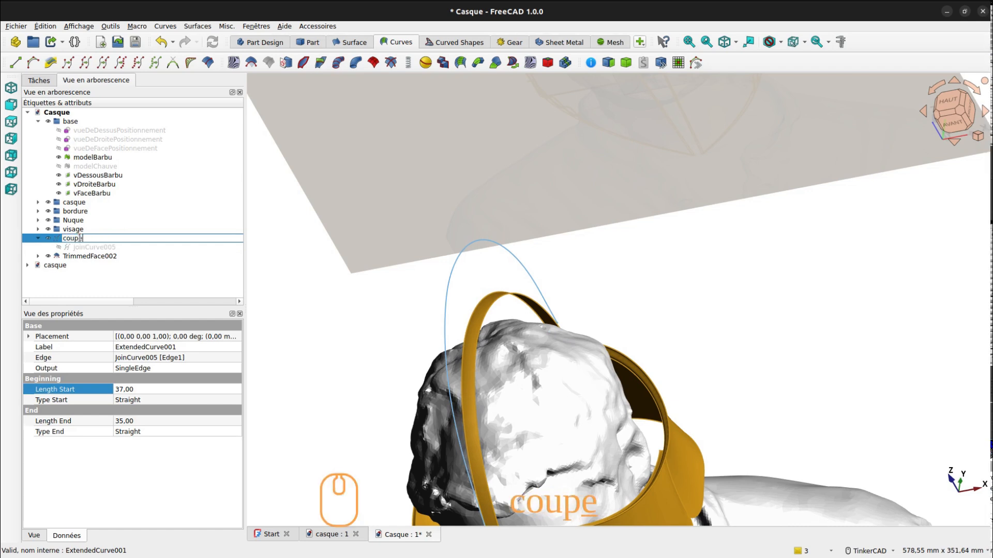
{"action": "type", "text": "DeL"}
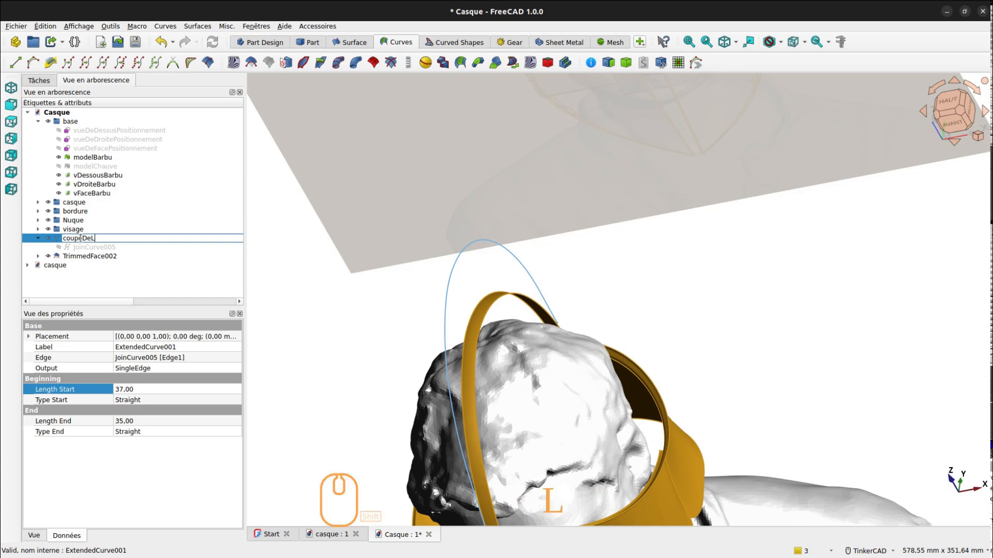
{"action": "type", "text": "aB"}
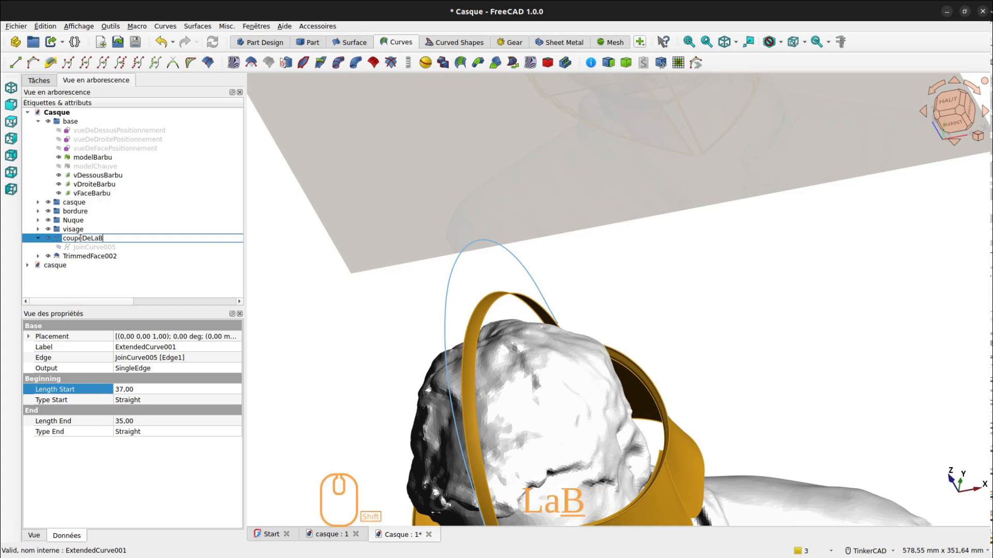
{"action": "type", "text": "aseD"}
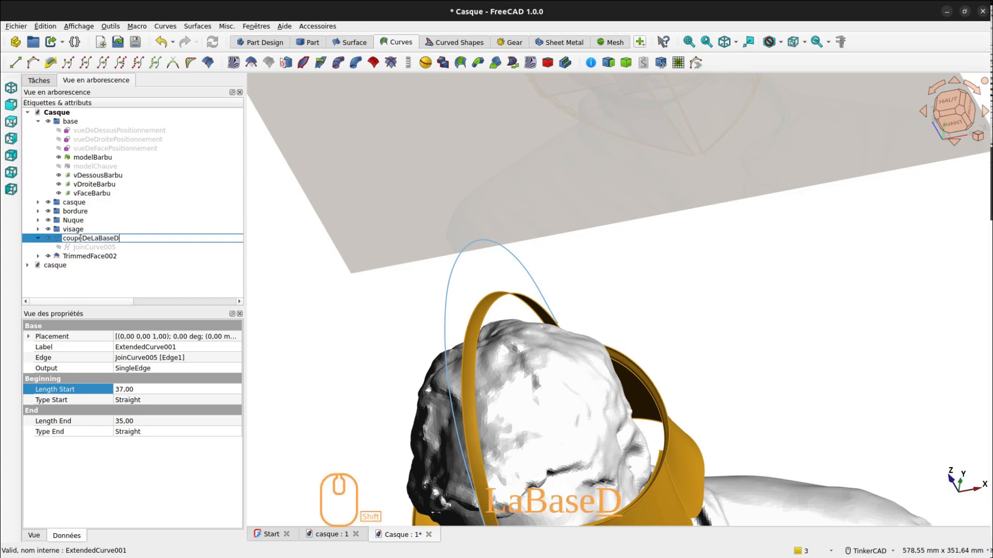
{"action": "type", "text": "eLaCrete"}
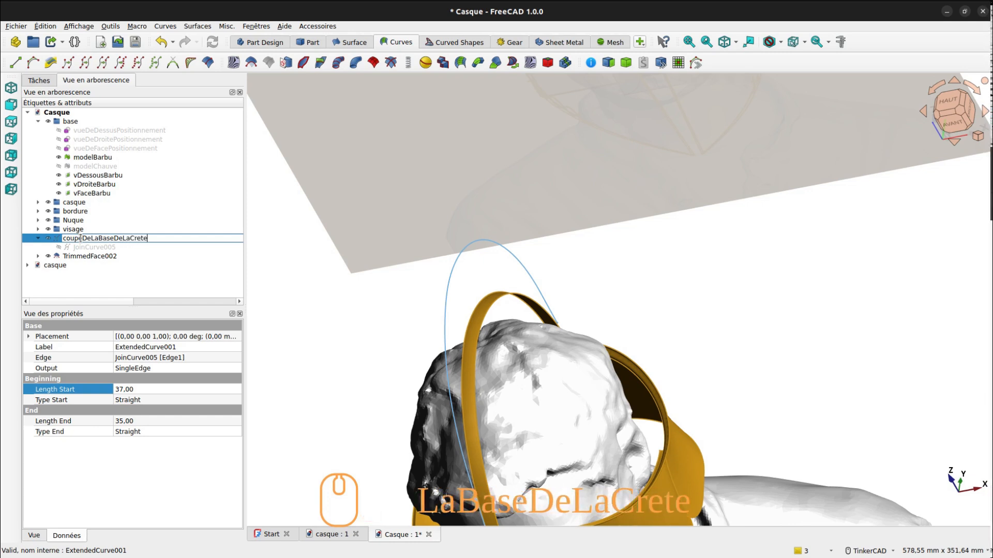
{"action": "key", "text": "Return"}
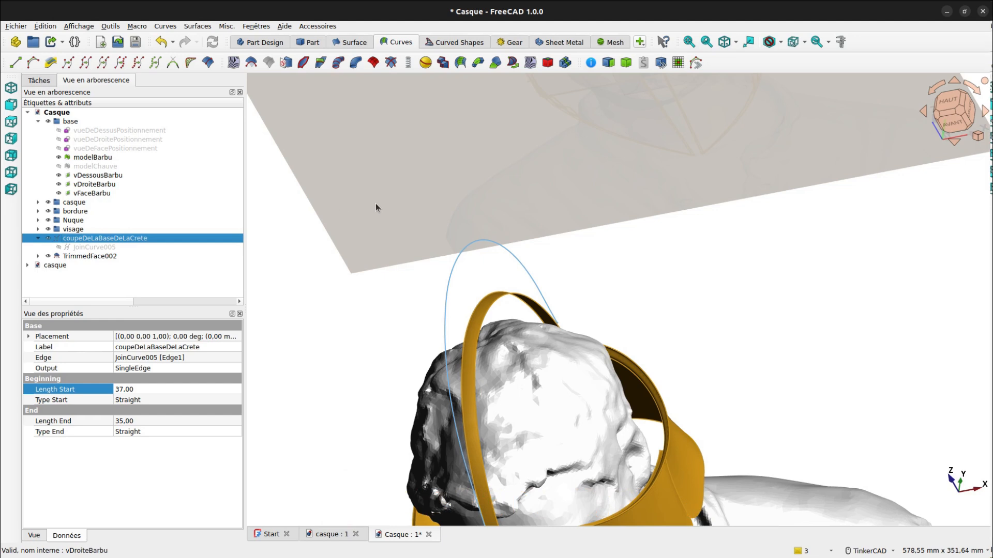
Step: Hide the cutting curve and the helmet's face halves, border, nose and neck-guard parts, leaving the trimmed dome strip displayed
{"action": "middle_click_drag", "start_coordinate": [737, 355], "coordinate": [783, 230]}
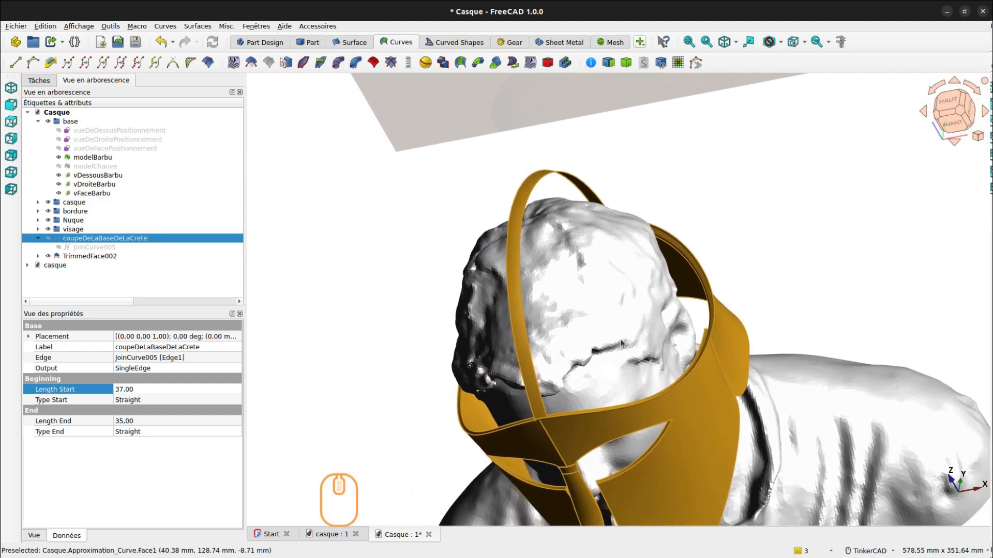
{"action": "right_click_drag", "start_coordinate": [610, 357], "coordinate": [526, 437]}
{"action": "left_click", "coordinate": [542, 442]}
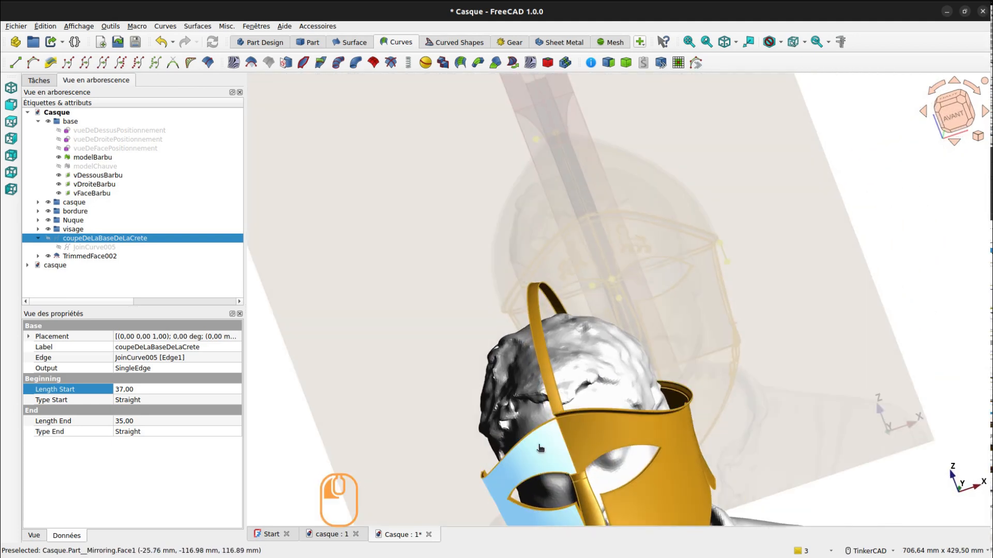
{"action": "left_click", "coordinate": [584, 439]}
{"action": "key", "text": "space"}
{"action": "left_click", "coordinate": [585, 411]}
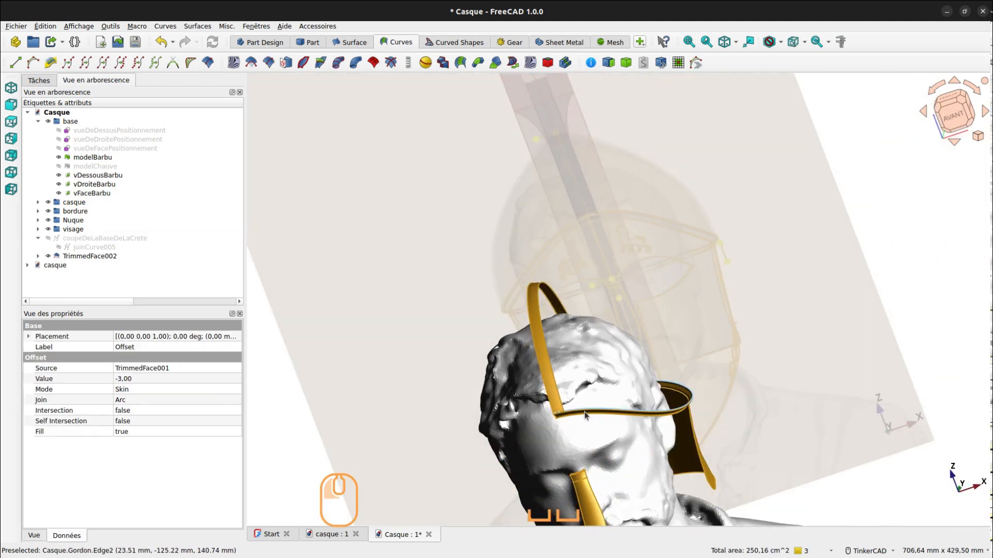
{"action": "key", "text": "space"}
{"action": "left_click", "coordinate": [579, 486]}
{"action": "key", "text": "space"}
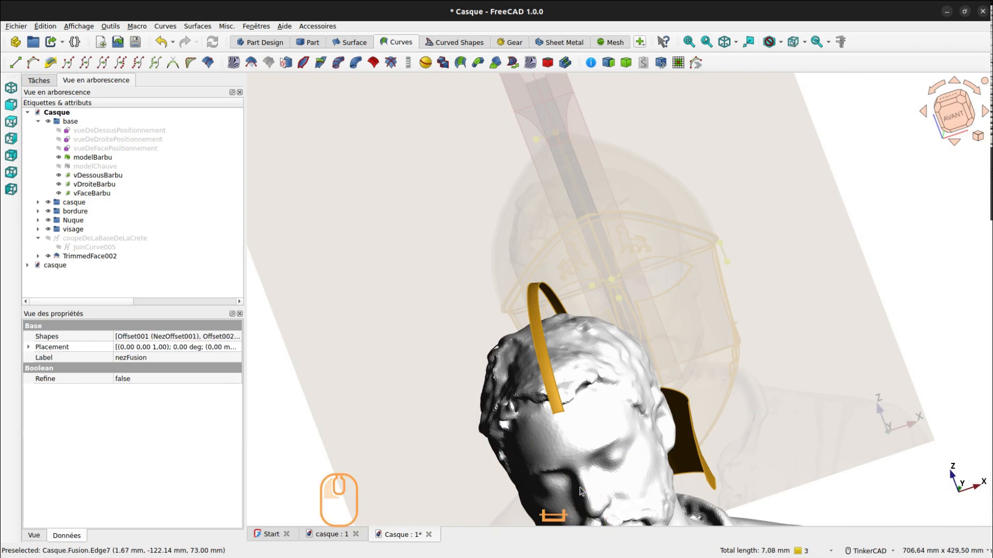
{"action": "left_click", "coordinate": [675, 408]}
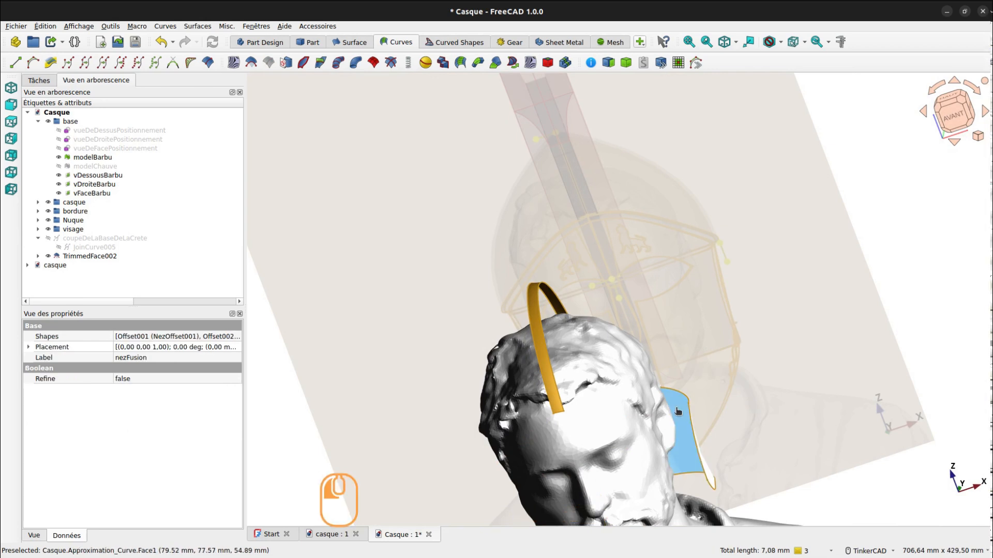
{"action": "key", "text": "space"}
Step: Hide the bearded bust mesh modelBarbu
{"action": "scroll", "coordinate": [750, 364], "scroll_direction": "down", "scroll_amount": 3}
{"action": "right_click_drag", "start_coordinate": [750, 364], "coordinate": [739, 408]}
{"action": "middle_click_drag", "start_coordinate": [711, 412], "coordinate": [716, 159]}
{"action": "right_click_drag", "start_coordinate": [675, 254], "coordinate": [727, 305]}
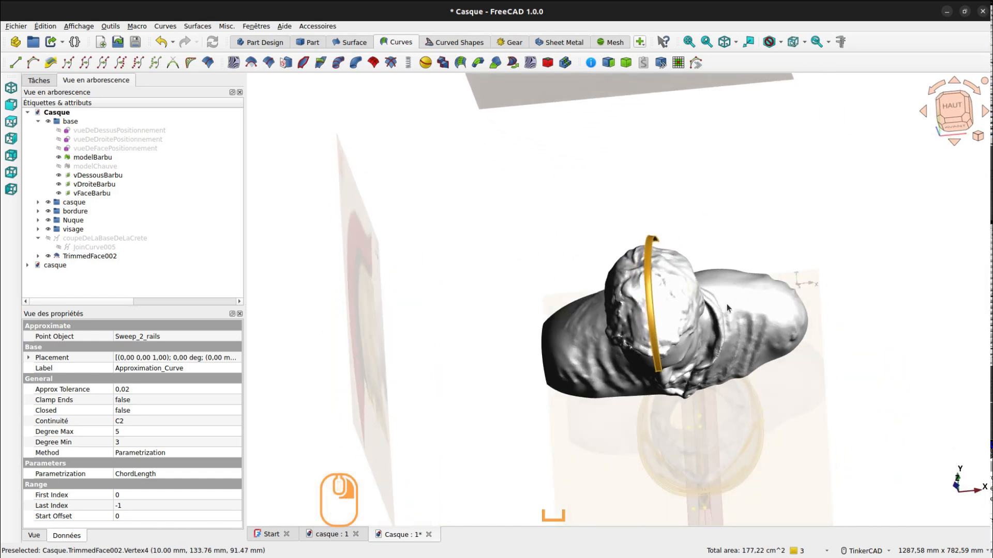
{"action": "left_click", "coordinate": [93, 161]}
{"action": "key", "text": "space"}
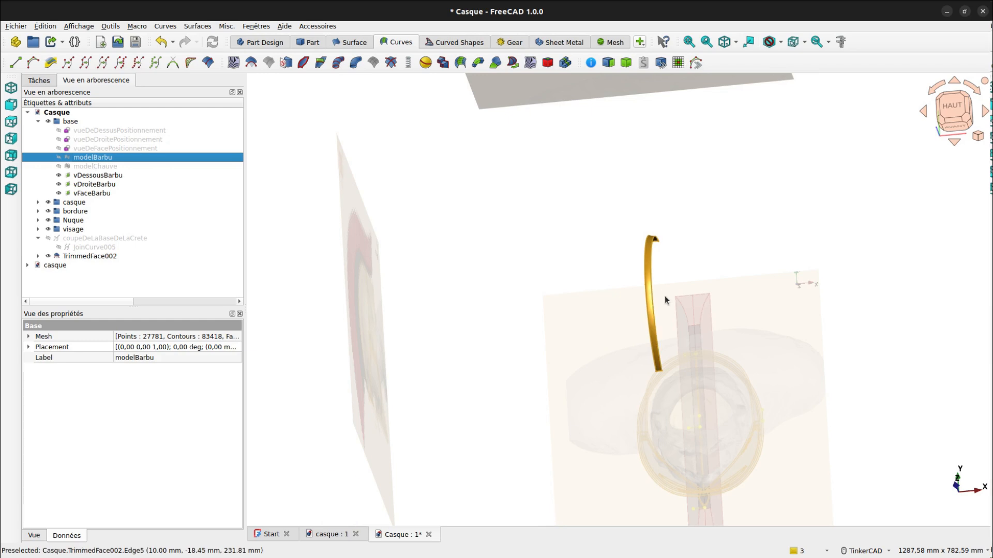
Step: From the right-side view, create a new sketch on the YZ plane with a 0 mm offset
{"action": "middle_click_drag", "start_coordinate": [665, 295], "coordinate": [689, 305]}
{"action": "right_click_drag", "start_coordinate": [677, 314], "coordinate": [670, 317]}
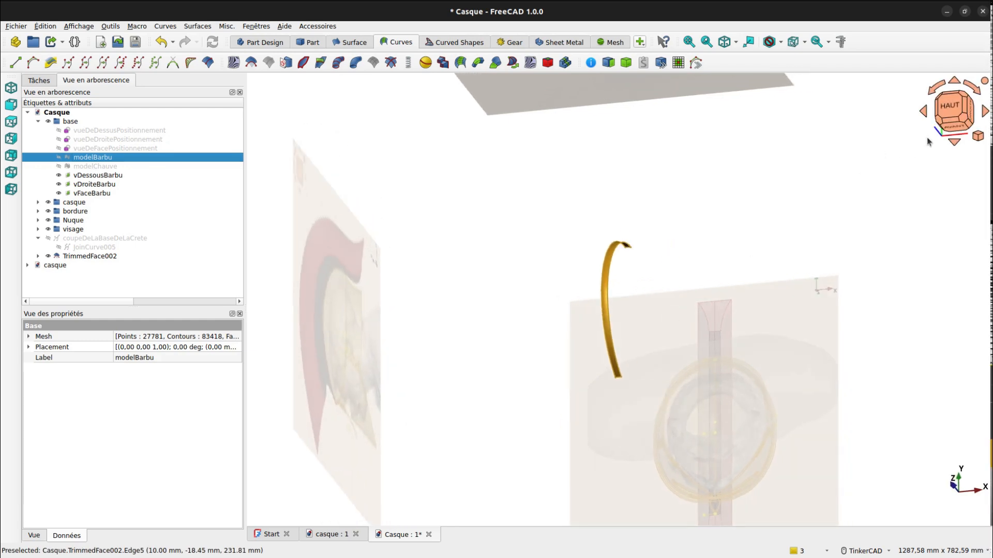
{"action": "key", "text": "KP_3"}
{"action": "middle_click_drag", "start_coordinate": [481, 161], "coordinate": [520, 476]}
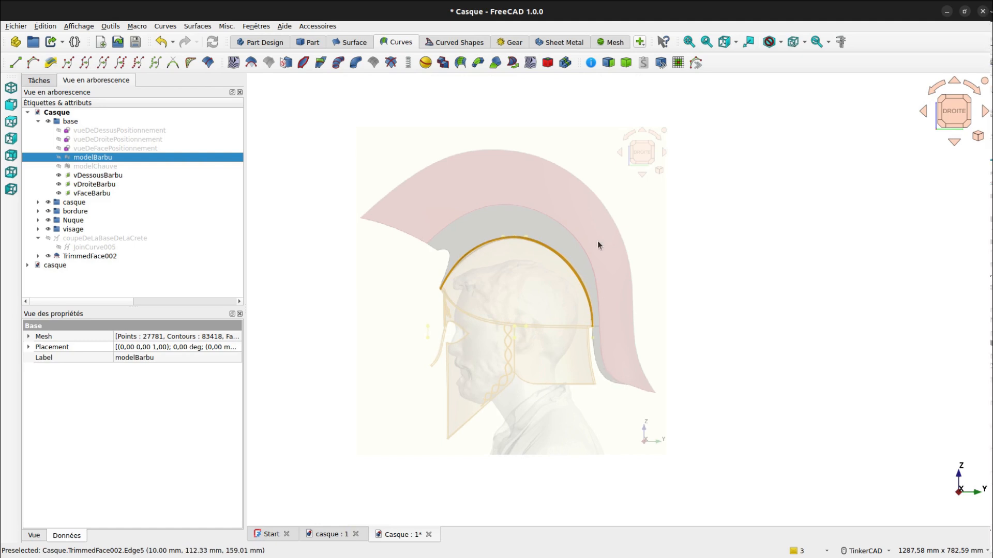
{"action": "scroll", "coordinate": [600, 235], "scroll_direction": "up", "scroll_amount": 3}
{"action": "scroll", "coordinate": [603, 230], "scroll_direction": "up", "scroll_amount": 2}
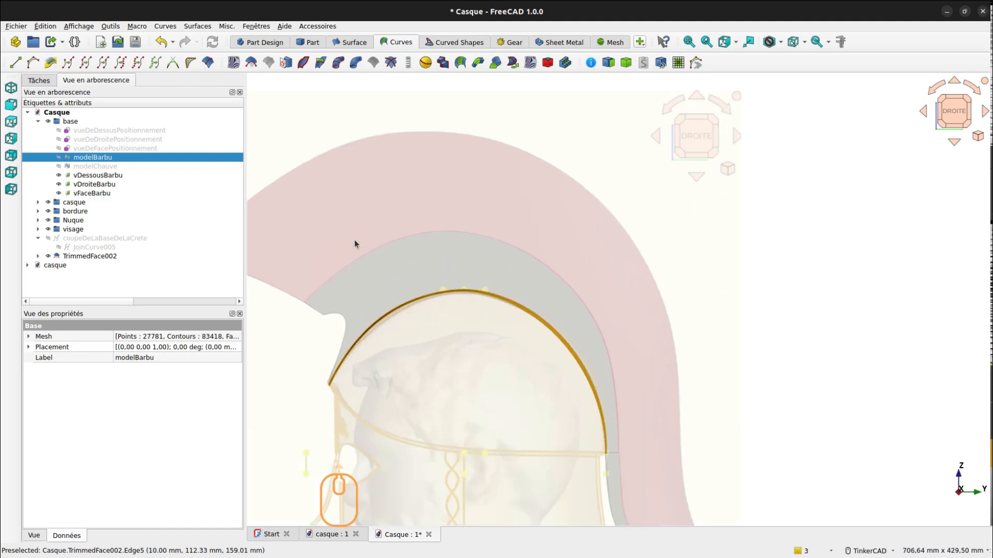
{"action": "middle_click", "coordinate": [465, 246], "text": "shift"}
{"action": "key", "text": "z"}
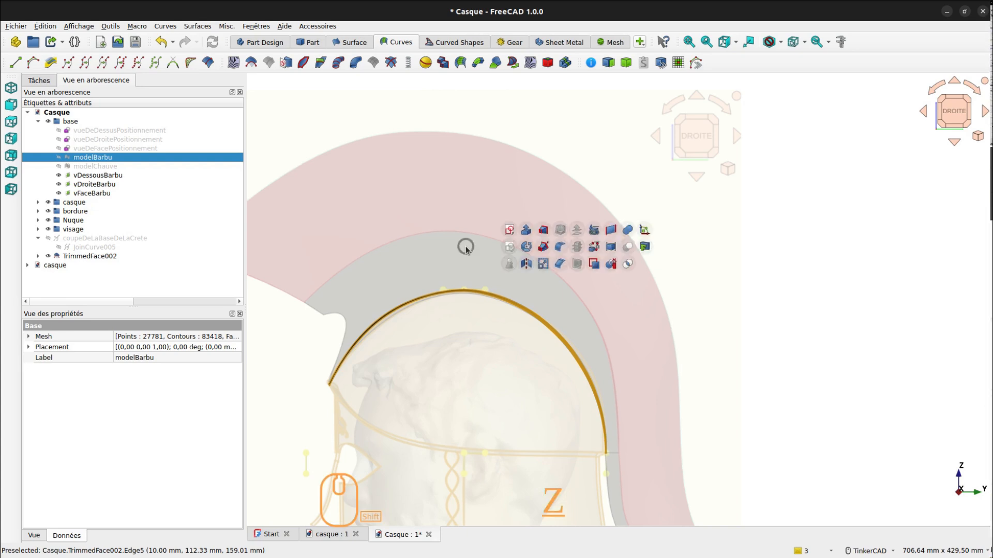
{"action": "left_click", "coordinate": [509, 231]}
{"action": "middle_click", "coordinate": [510, 231], "text": "shift"}
{"action": "key", "text": "z"}
{"action": "left_click", "coordinate": [552, 214]}
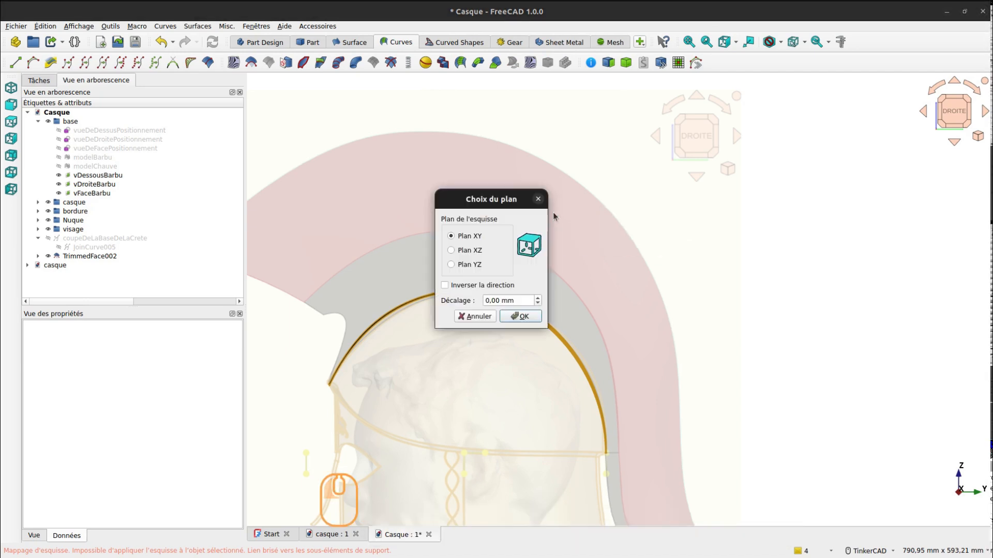
{"action": "left_click", "coordinate": [451, 264]}
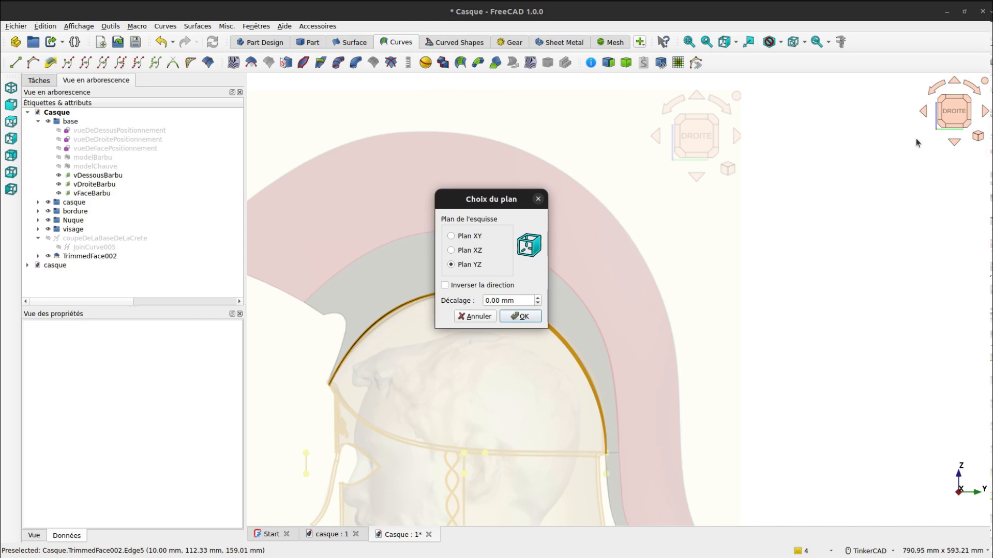
{"action": "left_click", "coordinate": [517, 316]}
Step: Start a degree-3 control-point B-spline at the front tip of the grey crest base and follow its upper edge over the dome
{"action": "middle_click_drag", "start_coordinate": [381, 230], "coordinate": [462, 188]}
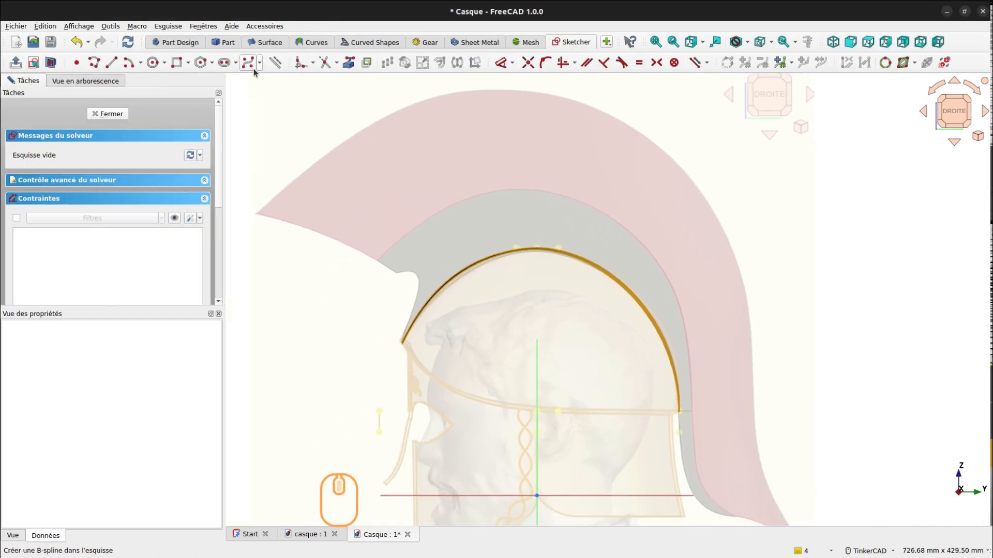
{"action": "left_click", "coordinate": [249, 63]}
{"action": "scroll", "coordinate": [325, 206], "scroll_direction": "up", "scroll_amount": 5}
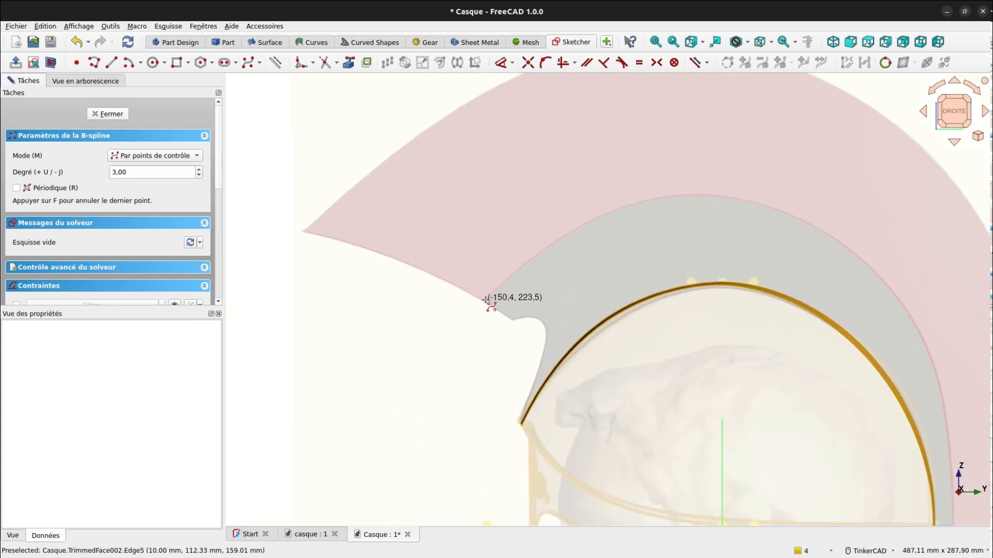
{"action": "left_click", "coordinate": [482, 300]}
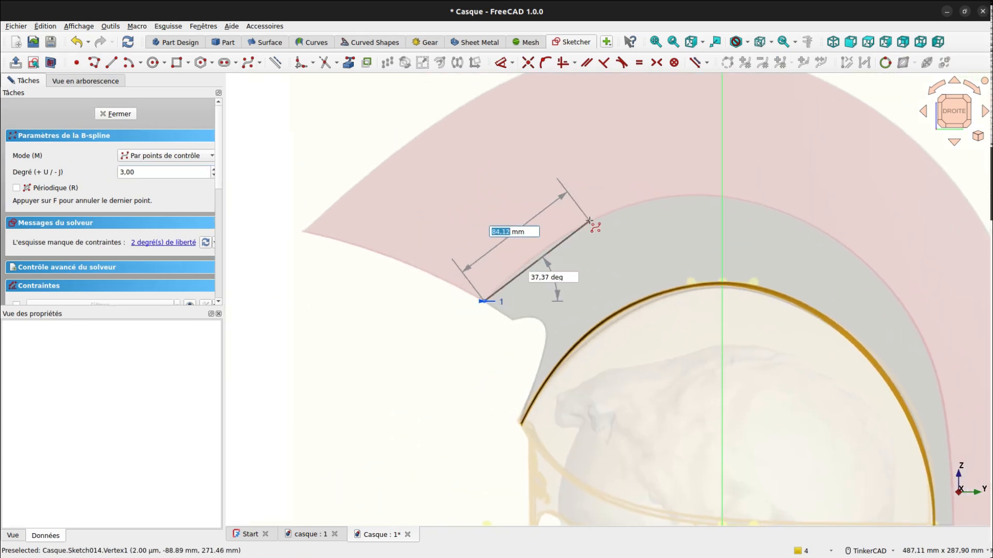
{"action": "left_click", "coordinate": [549, 239]}
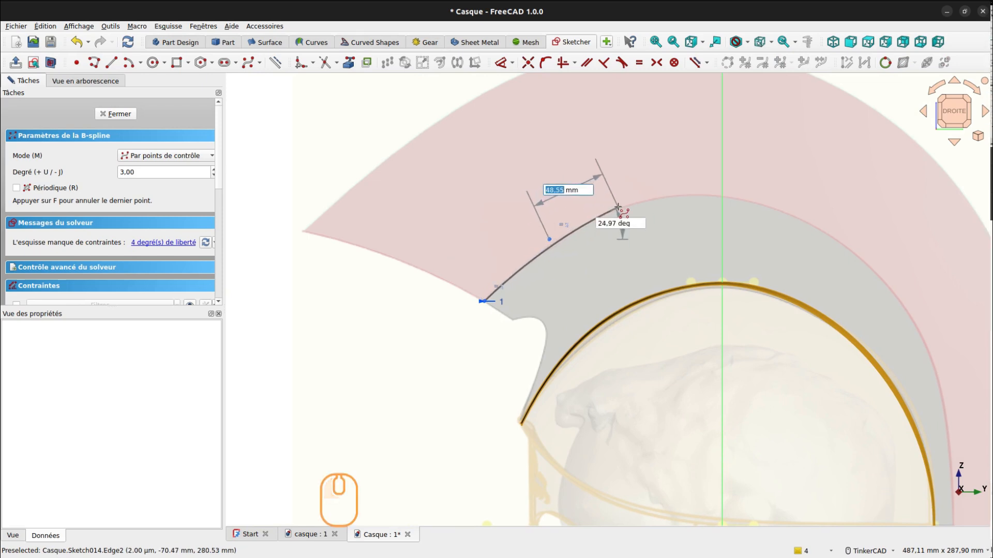
{"action": "left_click", "coordinate": [693, 191]}
{"action": "left_click", "coordinate": [796, 209]}
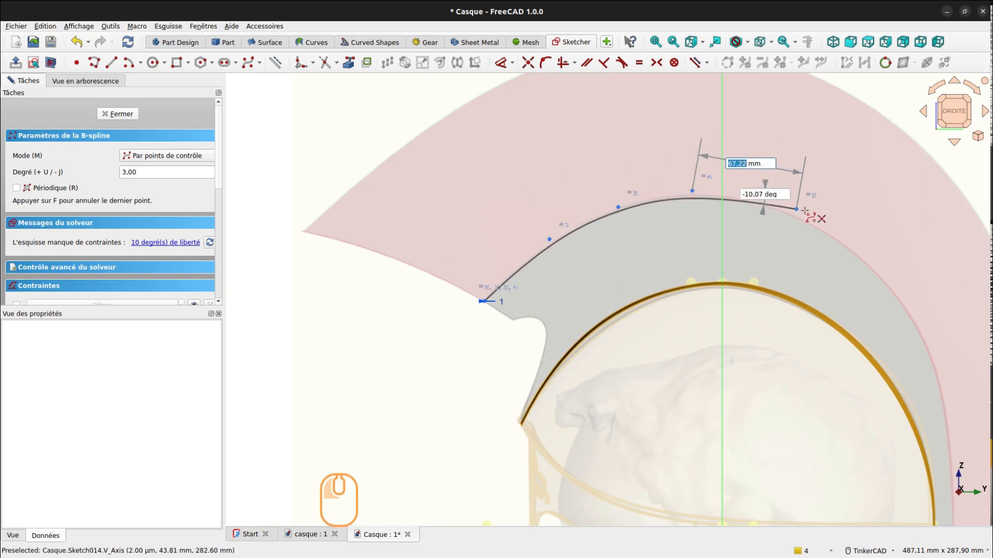
{"action": "left_click", "coordinate": [845, 243]}
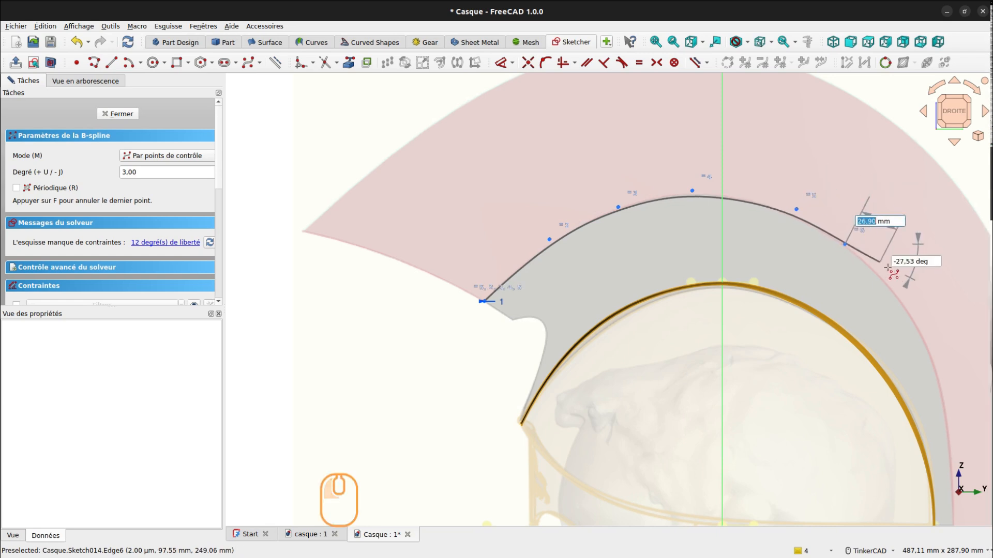
{"action": "left_click", "coordinate": [908, 306]}
{"action": "left_click", "coordinate": [946, 389]}
Step: Continue the B-spline down the back of the grey crest base to its lower rear tip and finish the curve
{"action": "mouse_move", "coordinate": [925, 437]}
{"action": "middle_mouse_down"}
{"action": "mouse_move", "coordinate": [724, 163]}
{"action": "mouse_move", "coordinate": [730, 177]}
{"action": "middle_mouse_up"}
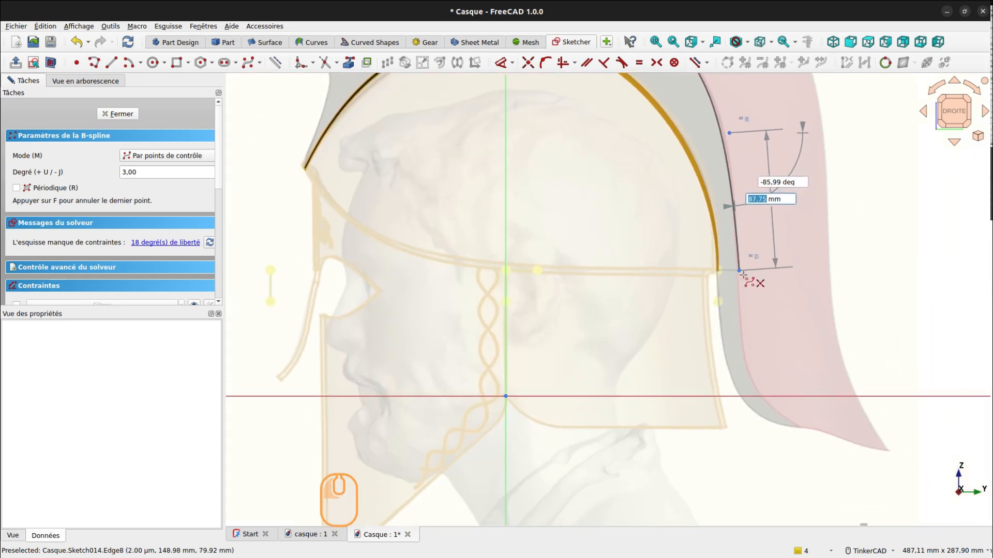
{"action": "left_click", "coordinate": [739, 270]}
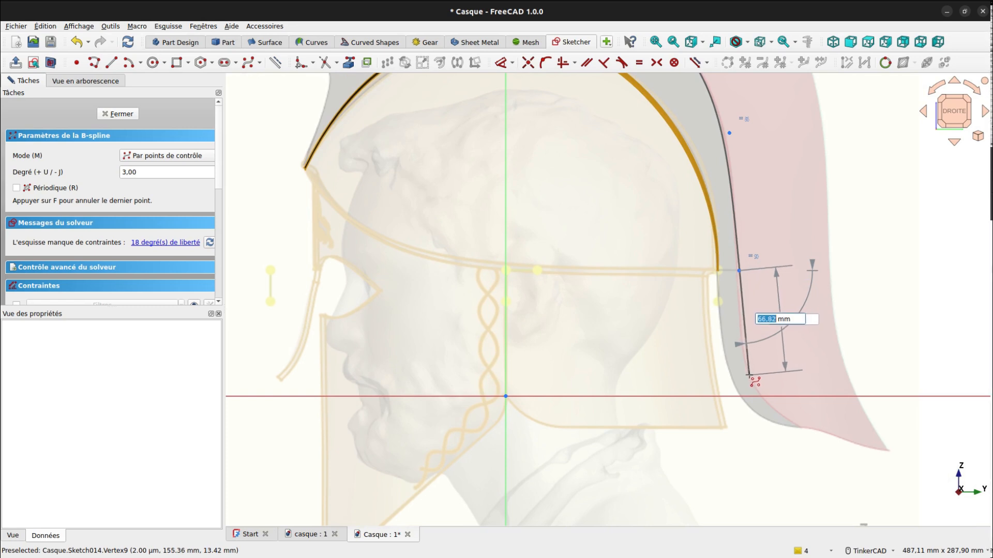
{"action": "left_click", "coordinate": [749, 376]}
{"action": "scroll", "coordinate": [749, 385], "scroll_direction": "up", "scroll_amount": 5}
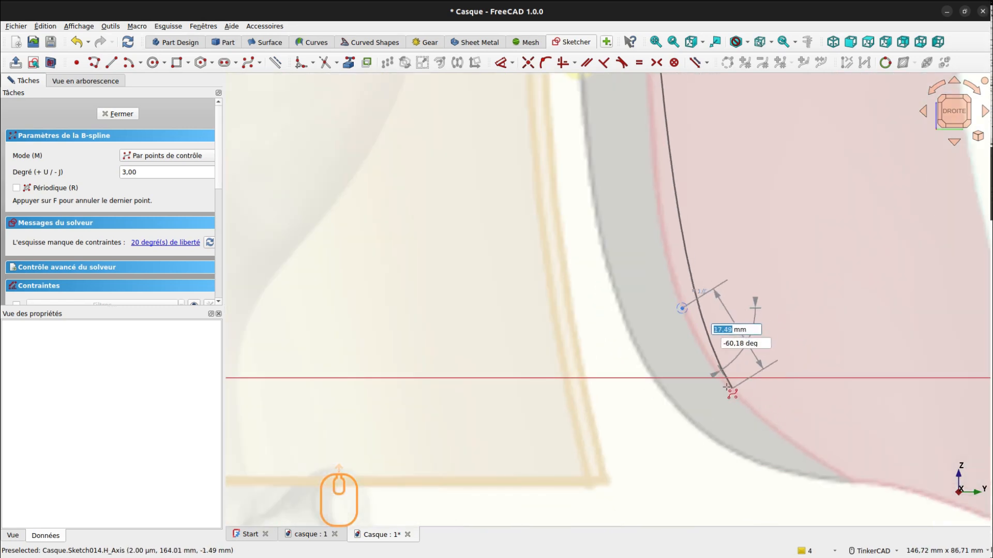
{"action": "left_click", "coordinate": [735, 395]}
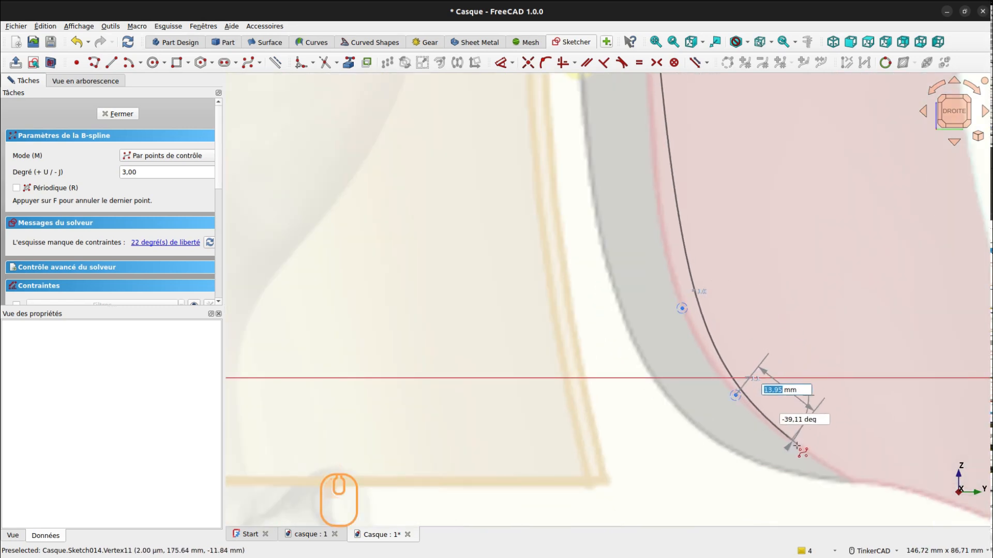
{"action": "left_click", "coordinate": [853, 484]}
{"action": "right_click", "coordinate": [905, 417]}
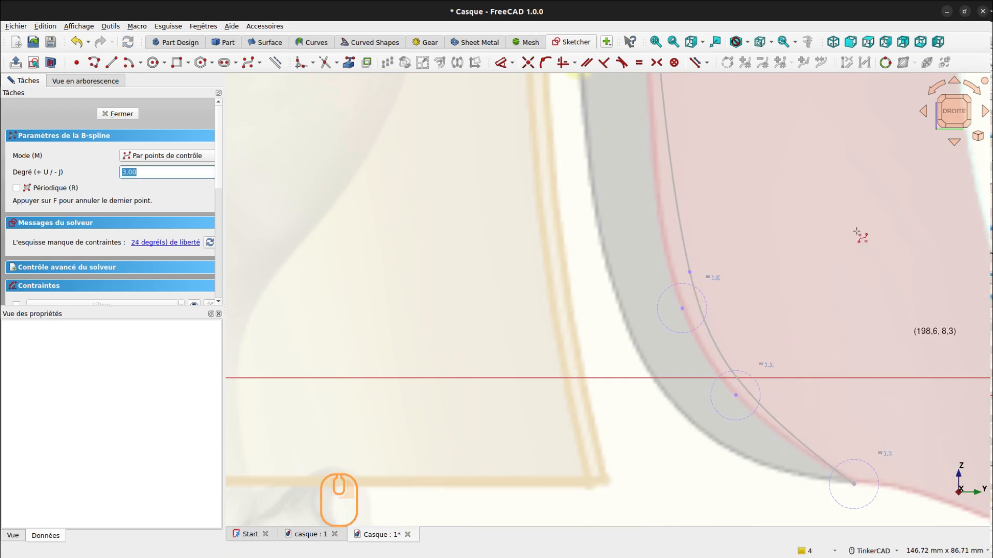
{"action": "right_click", "coordinate": [802, 153]}
Step: Move the B-spline's control points along the nape and lower rear bend to fit the curve to the crest base's edge
{"action": "scroll", "coordinate": [806, 122], "scroll_direction": "down", "scroll_amount": 5}
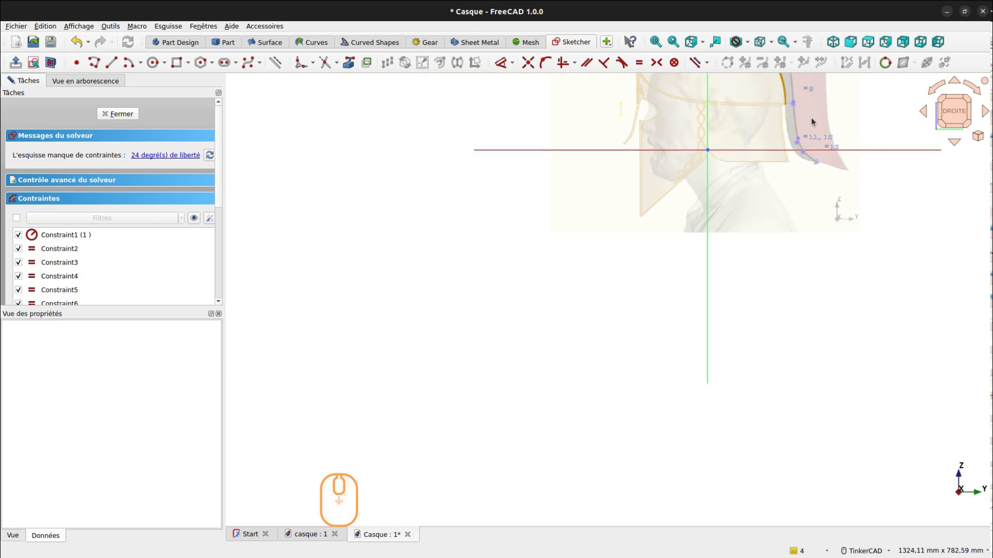
{"action": "scroll", "coordinate": [582, 216], "scroll_direction": "up", "scroll_amount": 4}
{"action": "scroll", "coordinate": [582, 216], "scroll_direction": "up", "scroll_amount": 3}
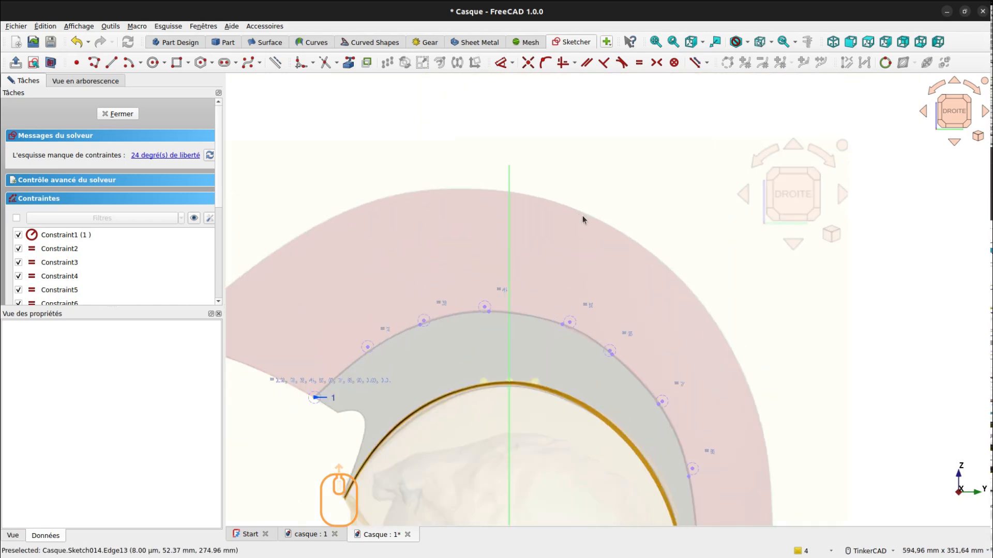
{"action": "middle_click_drag", "start_coordinate": [644, 275], "coordinate": [693, 28]}
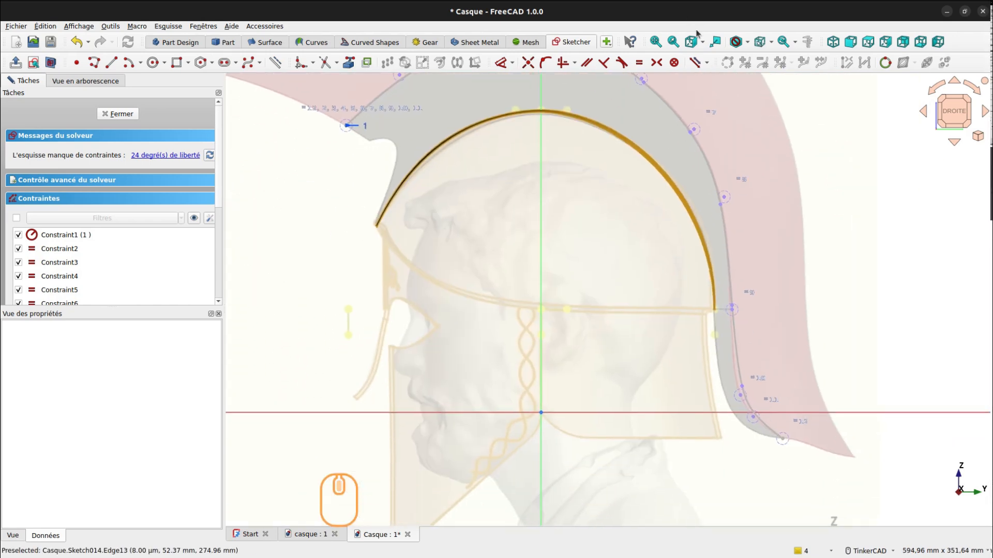
{"action": "middle_click_drag", "start_coordinate": [802, 292], "coordinate": [783, 254]}
{"action": "scroll", "coordinate": [680, 246], "scroll_direction": "up", "scroll_amount": 4}
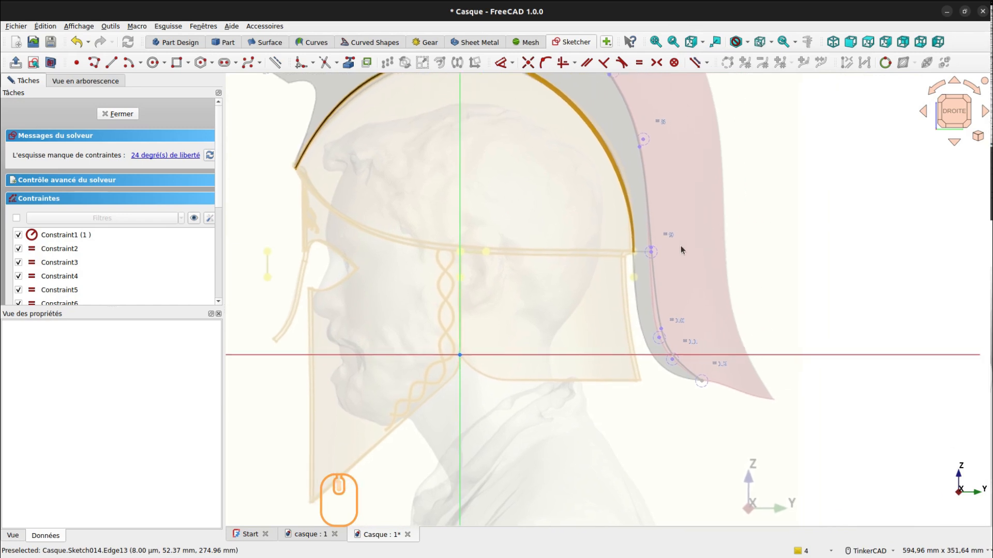
{"action": "left_click_drag", "start_coordinate": [618, 266], "coordinate": [610, 245]}
{"action": "middle_click_drag", "start_coordinate": [656, 372], "coordinate": [630, 284]}
{"action": "left_click_drag", "start_coordinate": [603, 363], "coordinate": [594, 367]}
{"action": "left_click_drag", "start_coordinate": [631, 410], "coordinate": [631, 413]}
Step: Move the fifth control point, just behind the top of the crest base, slightly inward to match the reference outline
{"action": "middle_click_drag", "start_coordinate": [636, 274], "coordinate": [661, 504]}
{"action": "middle_click_drag", "start_coordinate": [698, 285], "coordinate": [716, 312]}
{"action": "scroll", "coordinate": [721, 391], "scroll_direction": "down", "scroll_amount": 2}
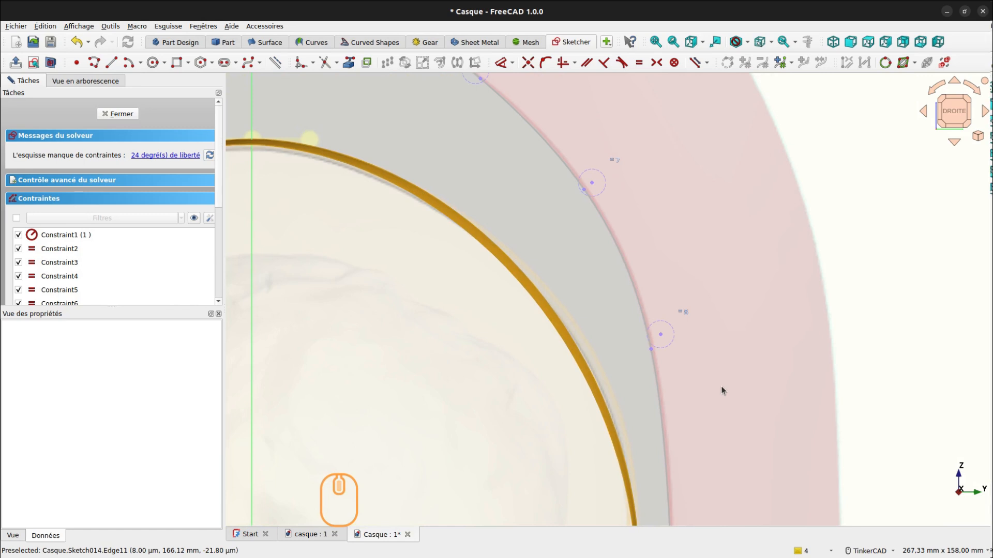
{"action": "middle_click_drag", "start_coordinate": [694, 261], "coordinate": [774, 365]}
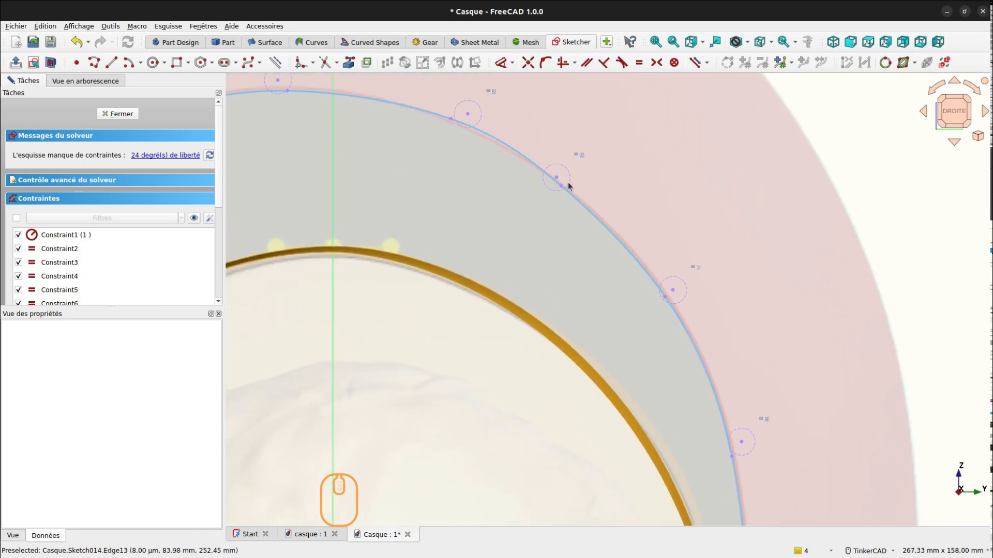
{"action": "middle_click_drag", "start_coordinate": [532, 128], "coordinate": [592, 203]}
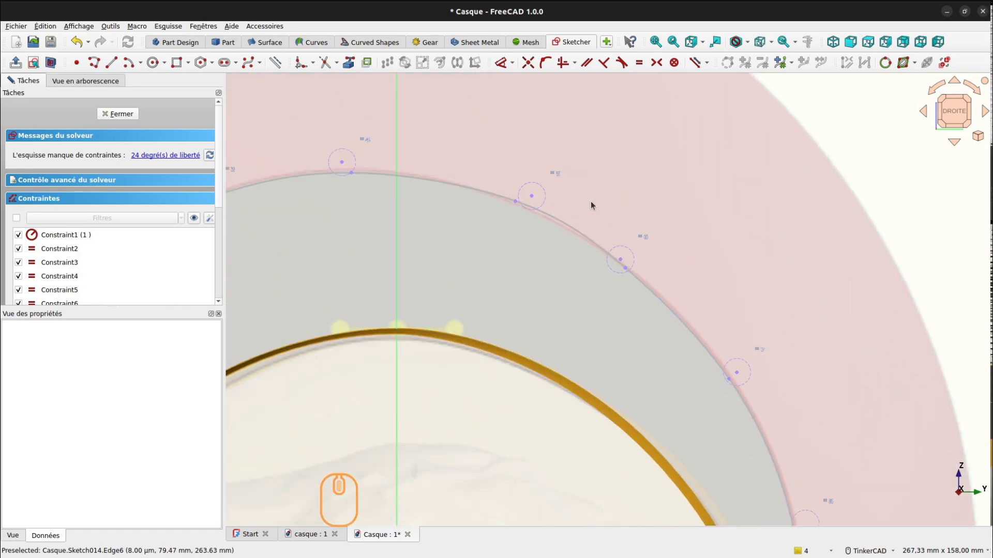
{"action": "left_click", "coordinate": [533, 197]}
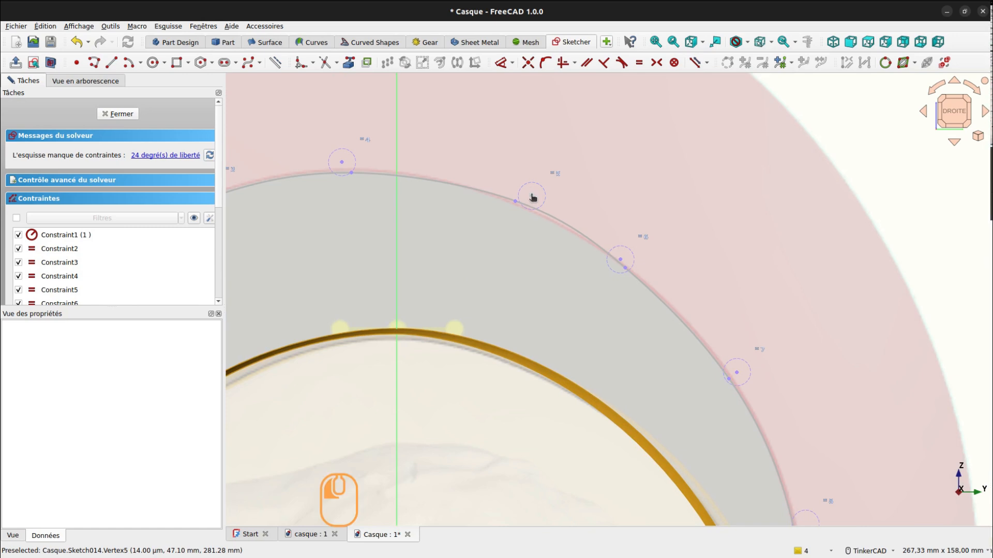
{"action": "left_click_drag", "start_coordinate": [533, 197], "coordinate": [529, 200]}
{"action": "scroll", "coordinate": [592, 169], "scroll_direction": "down", "scroll_amount": 5}
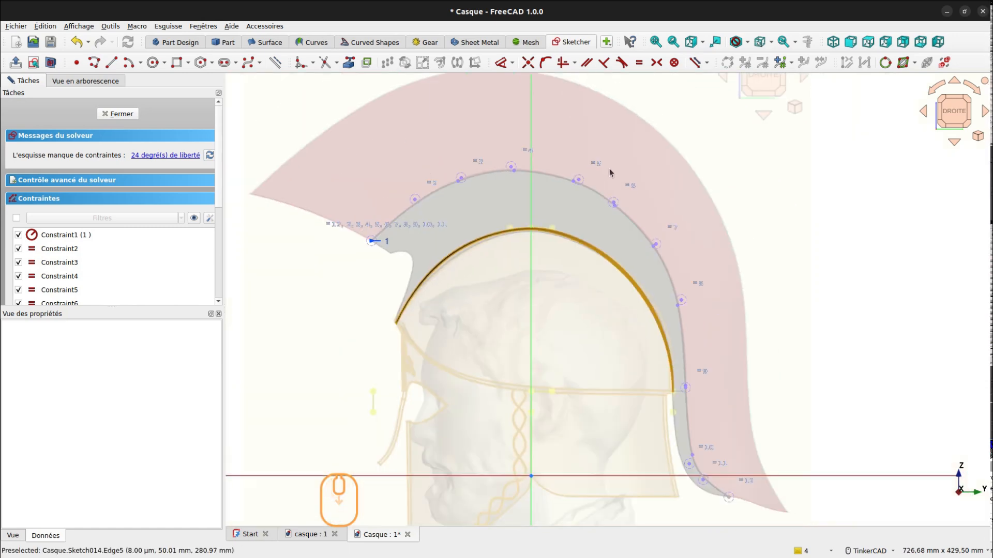
Step: Display the curvature comb of the crest-base B-spline
{"action": "left_click", "coordinate": [556, 173]}
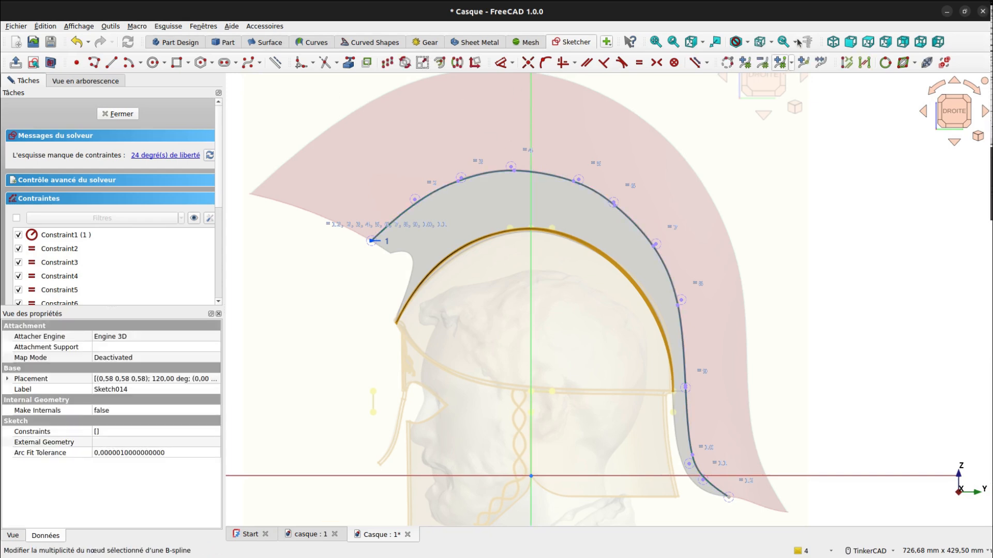
{"action": "left_click", "coordinate": [915, 64]}
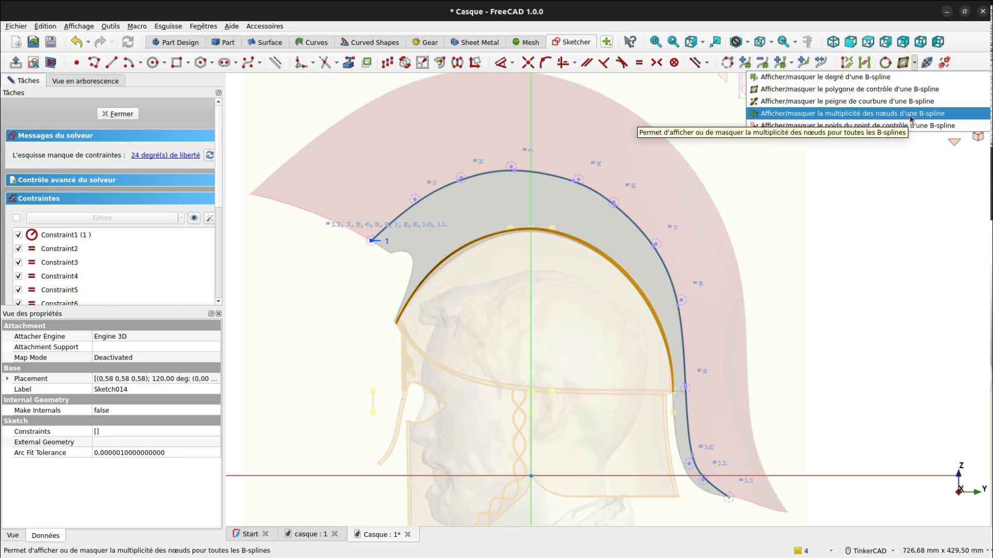
{"action": "left_click", "coordinate": [907, 102]}
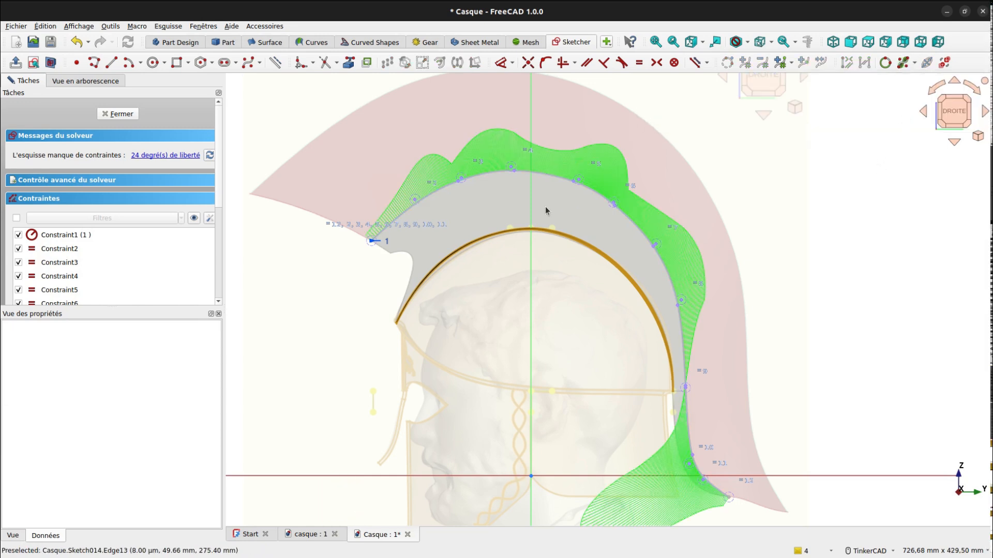
Step: Smooth the B-spline's curvature by shifting the third control point toward the front and the sixth toward the rear
{"action": "scroll", "coordinate": [455, 171], "scroll_direction": "up", "scroll_amount": 4}
{"action": "left_click_drag", "start_coordinate": [465, 184], "coordinate": [453, 189]}
{"action": "scroll", "coordinate": [464, 180], "scroll_direction": "down", "scroll_amount": 3}
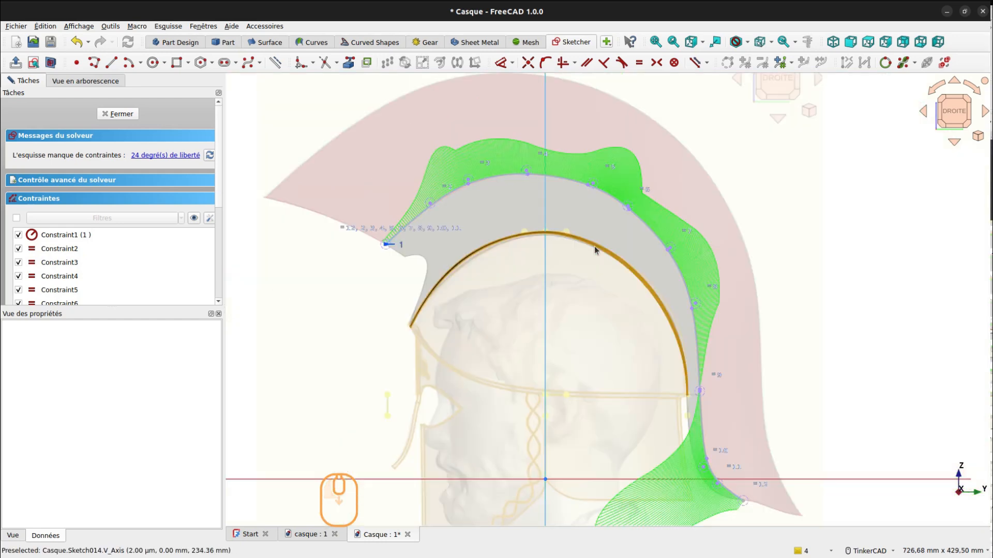
{"action": "middle_click_drag", "start_coordinate": [633, 243], "coordinate": [581, 241]}
{"action": "scroll", "coordinate": [545, 209], "scroll_direction": "up", "scroll_amount": 8}
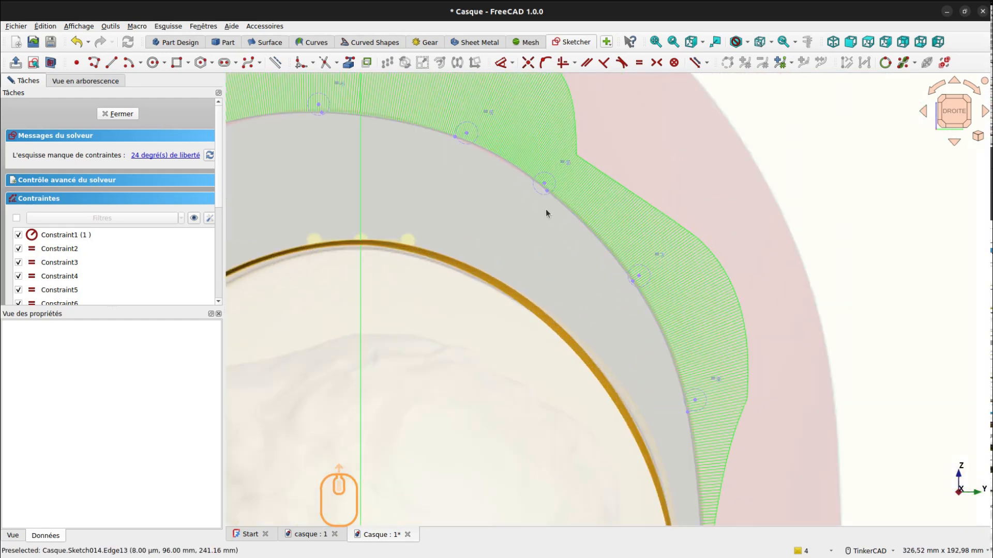
{"action": "left_click_drag", "start_coordinate": [548, 143], "coordinate": [565, 146]}
{"action": "scroll", "coordinate": [563, 148], "scroll_direction": "down", "scroll_amount": 3}
{"action": "scroll", "coordinate": [561, 149], "scroll_direction": "down", "scroll_amount": 4}
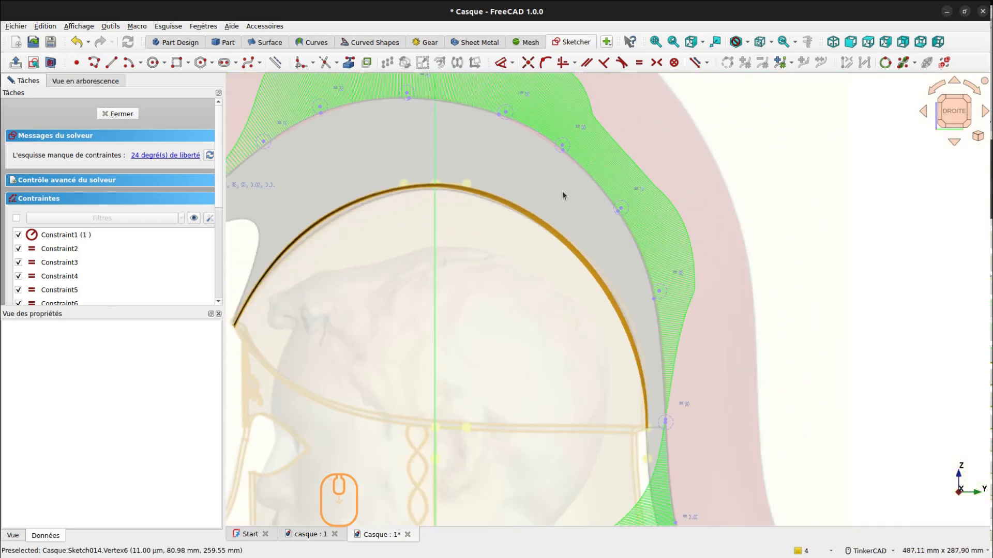
{"action": "middle_click_drag", "start_coordinate": [580, 221], "coordinate": [515, 42]}
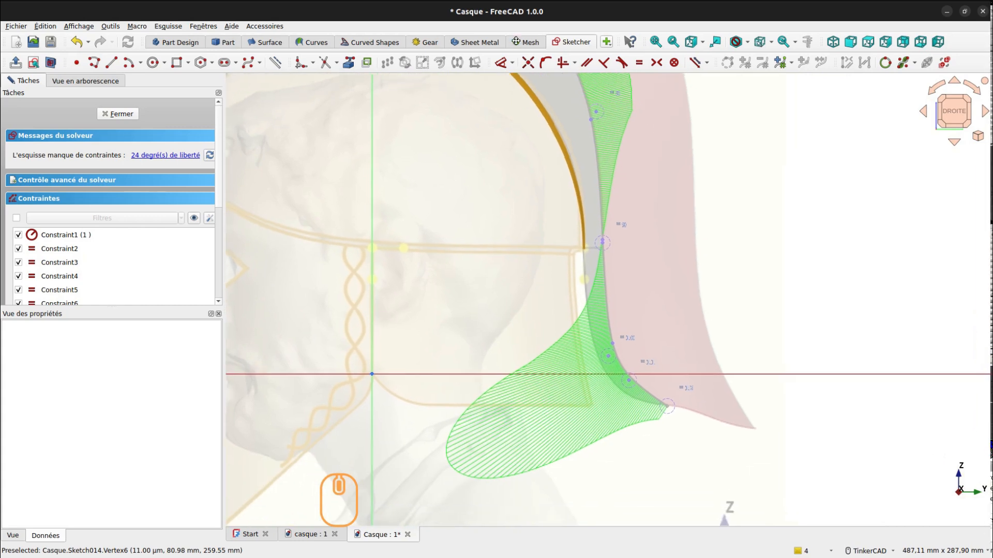
{"action": "middle_click_drag", "start_coordinate": [672, 315], "coordinate": [628, 246]}
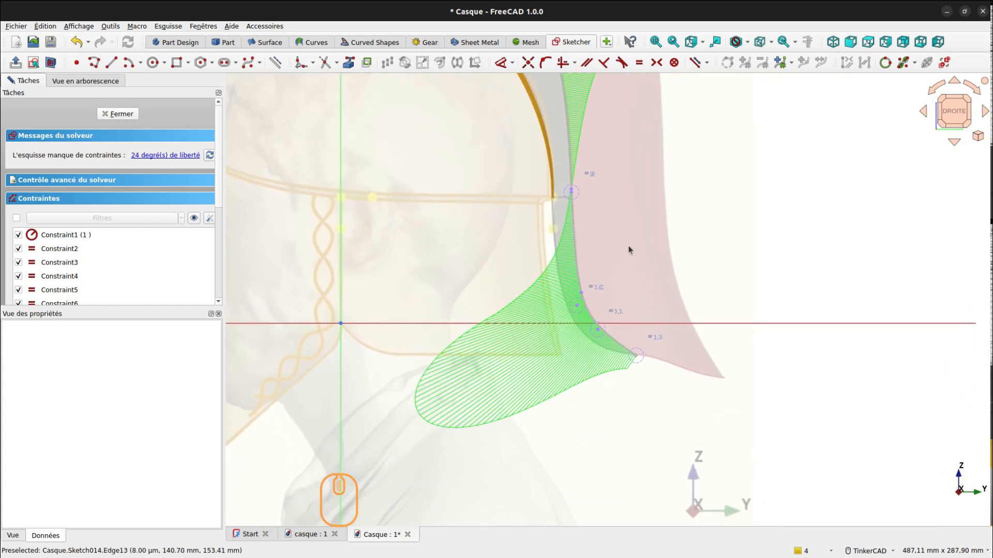
{"action": "scroll", "coordinate": [628, 251], "scroll_direction": "down", "scroll_amount": 3}
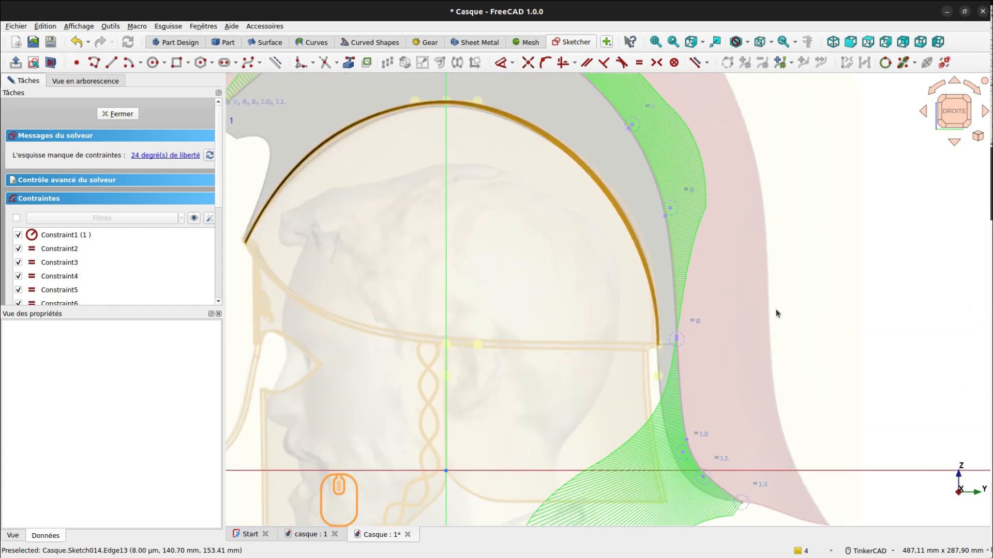
Step: Hide the curvature comb of the crest-base B-spline and close its sketch
{"action": "scroll", "coordinate": [796, 238], "scroll_direction": "down", "scroll_amount": 2}
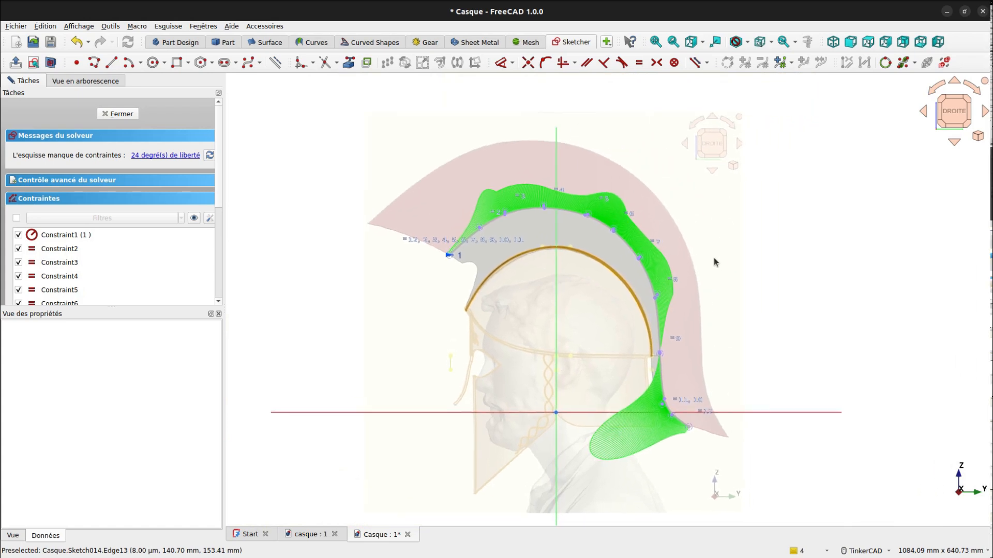
{"action": "left_click", "coordinate": [714, 259]}
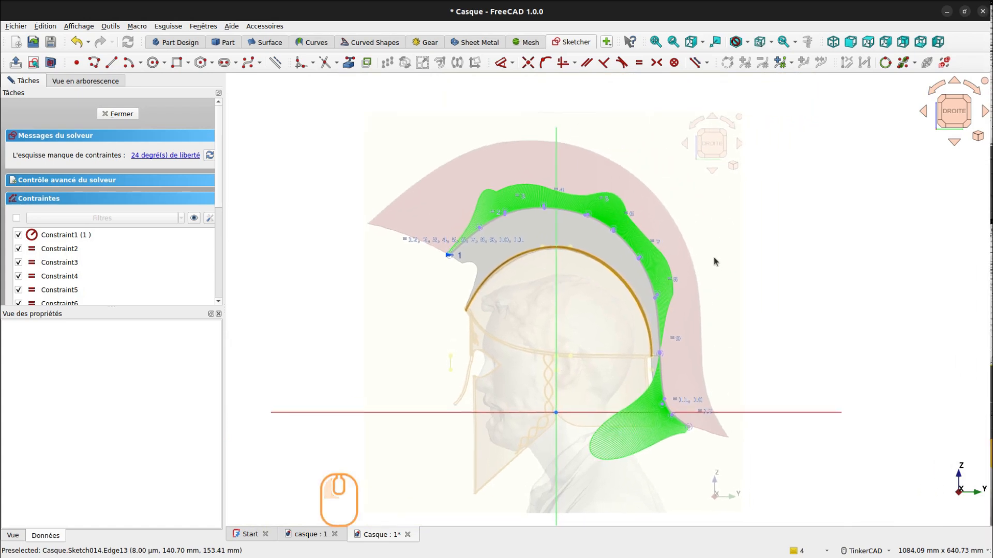
{"action": "left_click", "coordinate": [902, 63]}
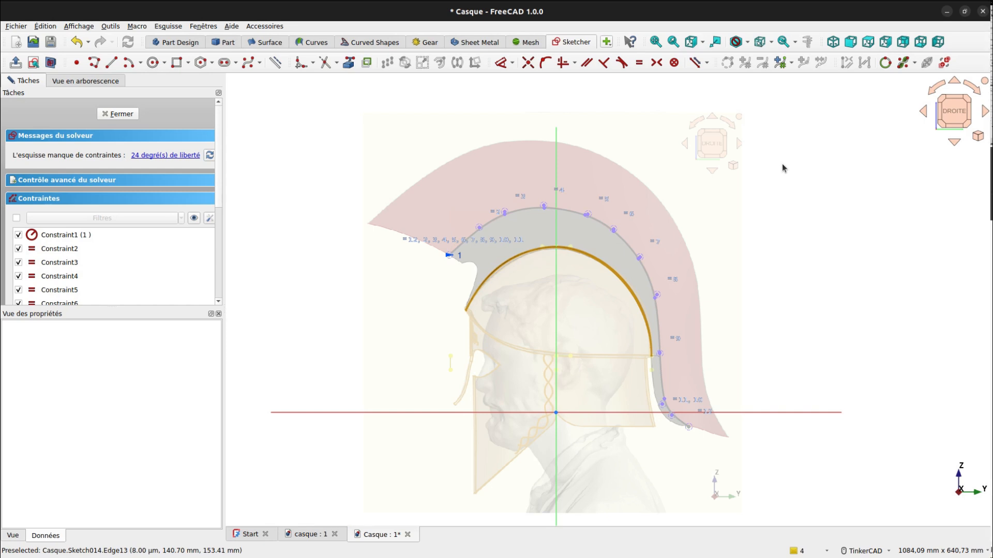
{"action": "key", "text": "Escape"}
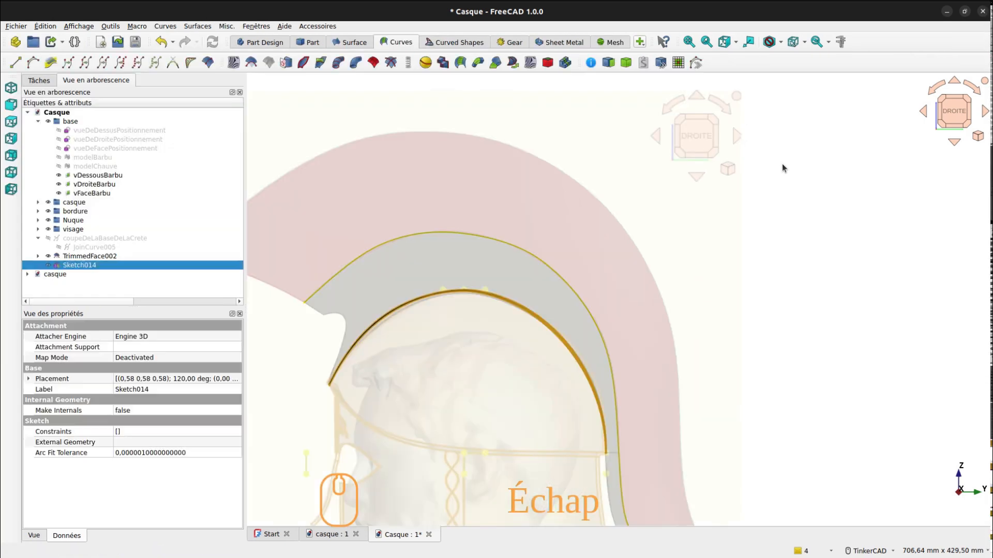
{"action": "scroll", "coordinate": [714, 143], "scroll_direction": "up", "scroll_amount": 3}
{"action": "right_click_drag", "start_coordinate": [644, 238], "coordinate": [724, 280]}
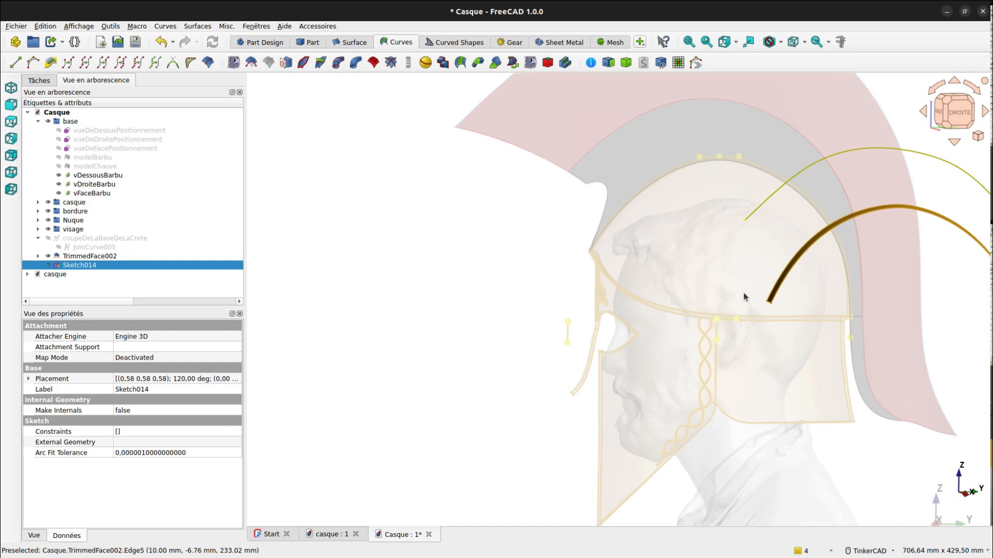
{"action": "scroll", "coordinate": [744, 297], "scroll_direction": "up", "scroll_amount": 3}
{"action": "scroll", "coordinate": [789, 259], "scroll_direction": "up", "scroll_amount": 3}
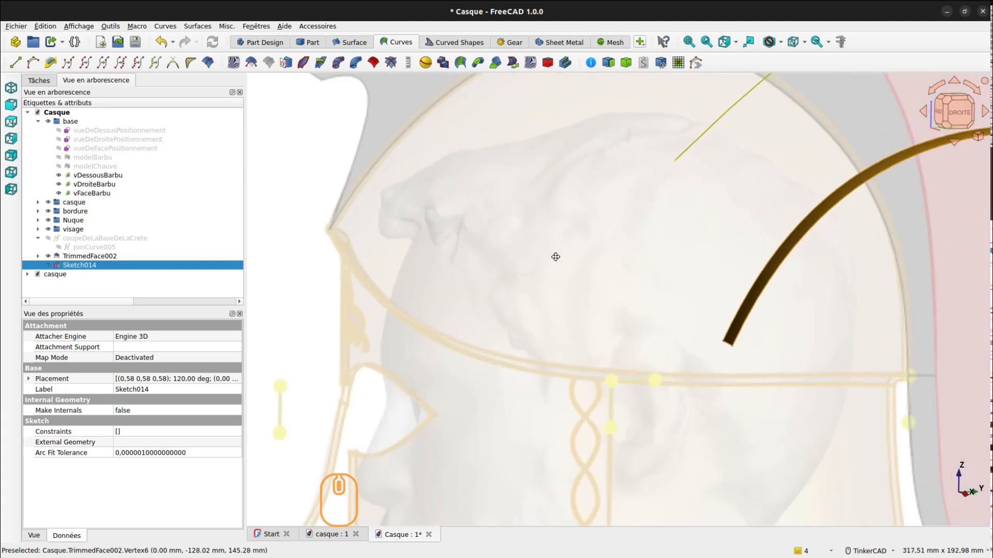
{"action": "middle_click_drag", "start_coordinate": [555, 257], "coordinate": [419, 248]}
{"action": "key", "text": "z"}
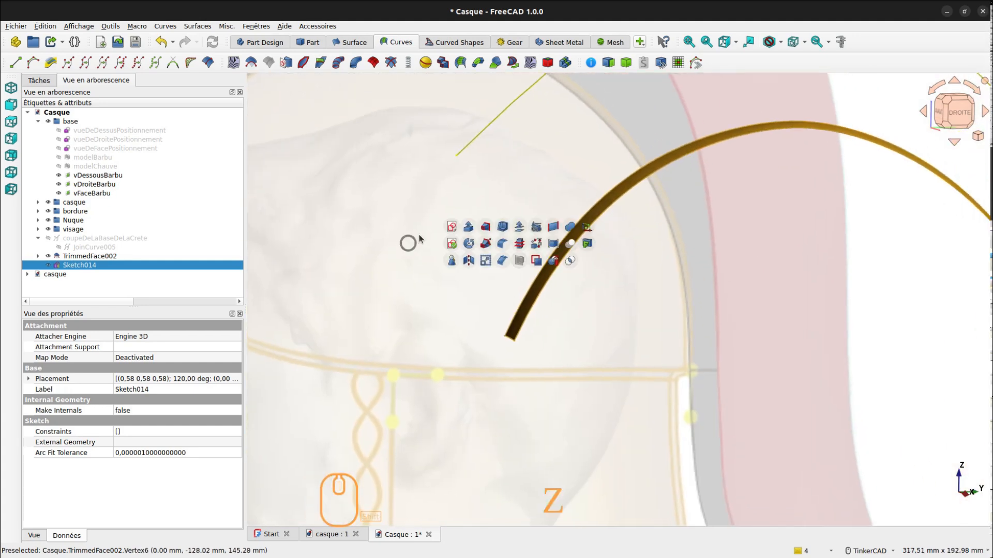
{"action": "left_click", "coordinate": [448, 229]}
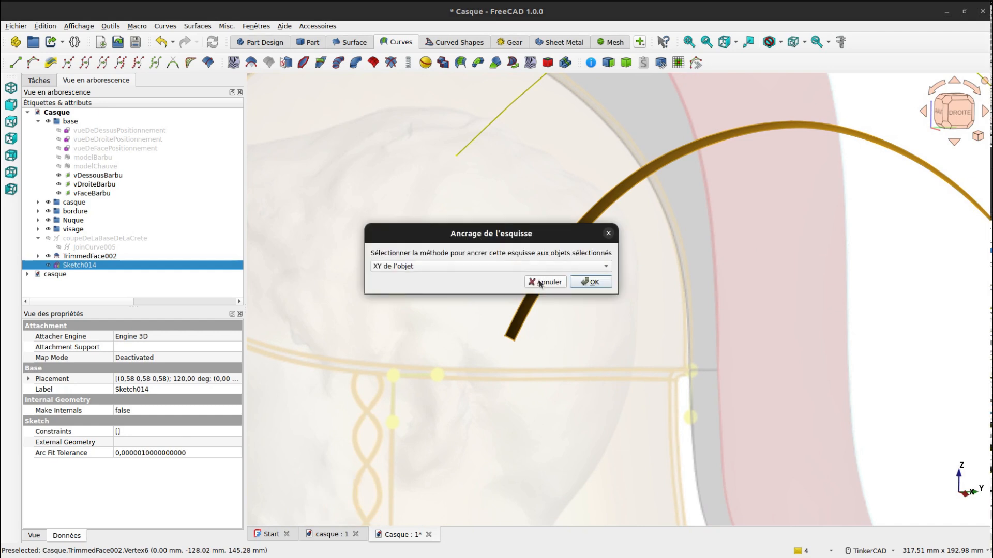
{"action": "left_click", "coordinate": [544, 283]}
{"action": "left_click", "coordinate": [400, 269]}
Step: Create a new sketch on the YZ plane with a 0 mm offset
{"action": "key", "text": "z"}
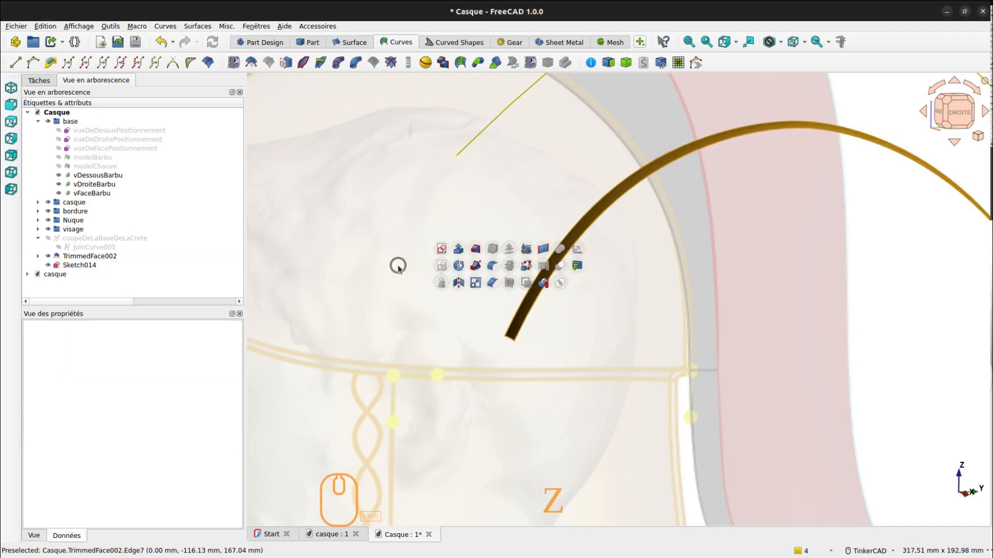
{"action": "left_click", "coordinate": [442, 249]}
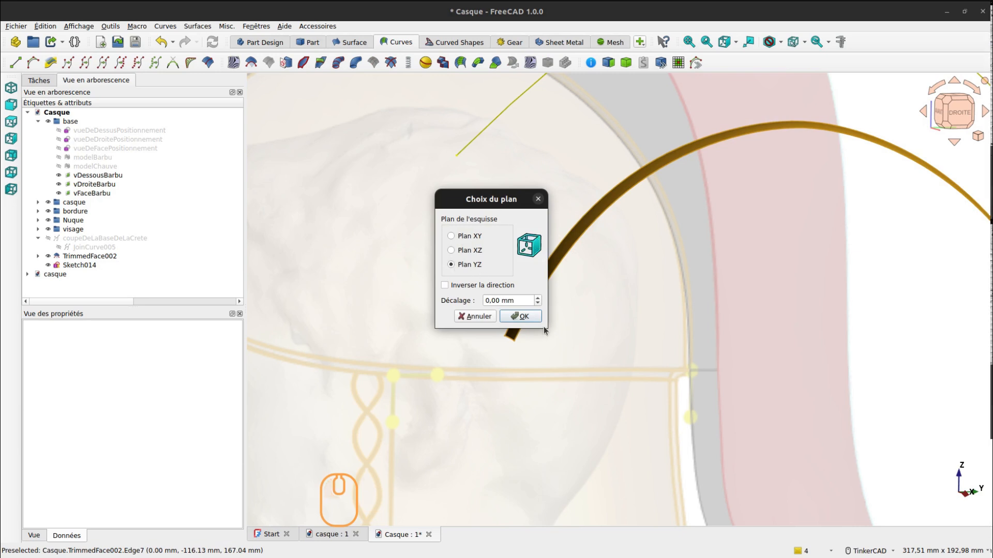
{"action": "left_click", "coordinate": [527, 317]}
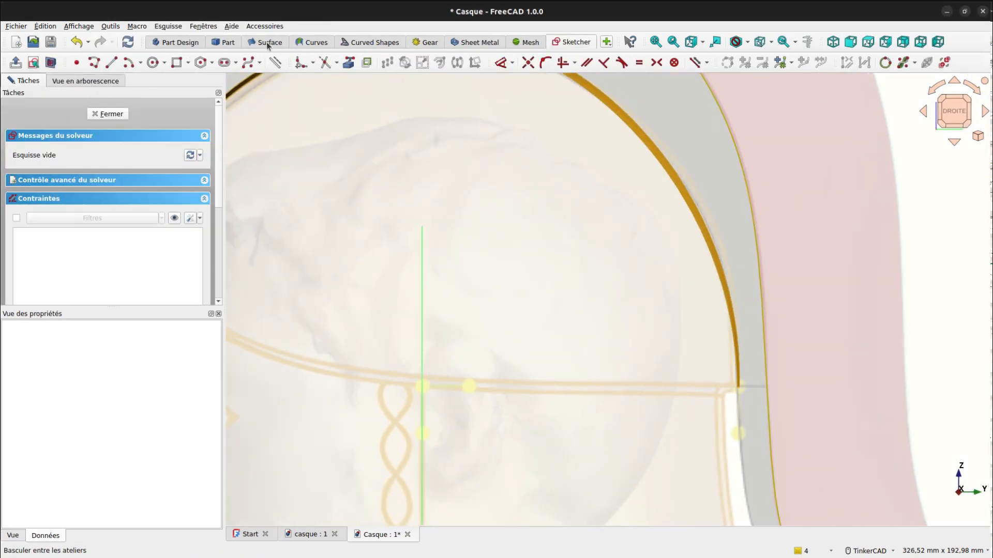
Step: Project the front corner vertex of the trimmed dome strip into the sketch as external geometry
{"action": "left_click", "coordinate": [348, 65]}
{"action": "right_click_drag", "start_coordinate": [363, 211], "coordinate": [456, 228]}
{"action": "middle_click_drag", "start_coordinate": [627, 278], "coordinate": [506, 15]}
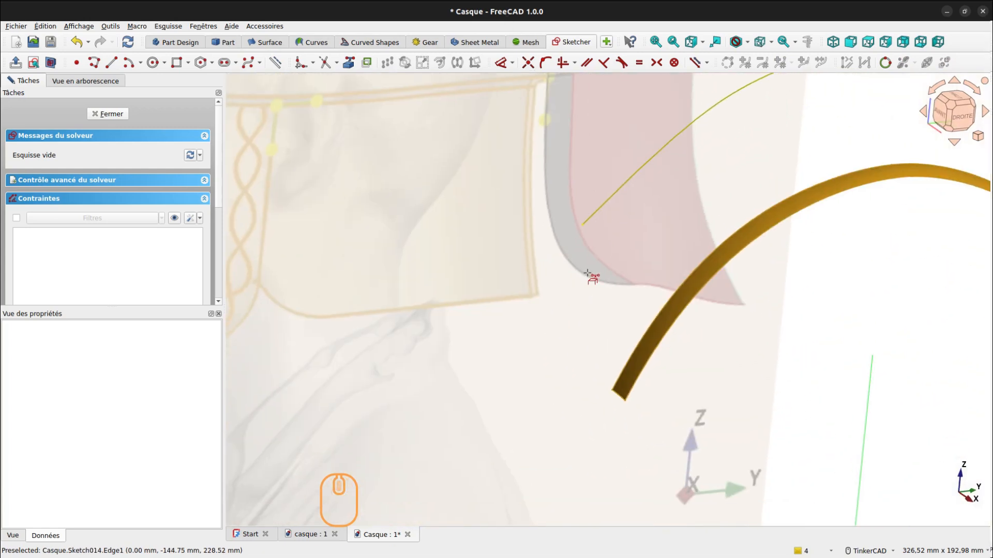
{"action": "scroll", "coordinate": [603, 370], "scroll_direction": "up", "scroll_amount": 5}
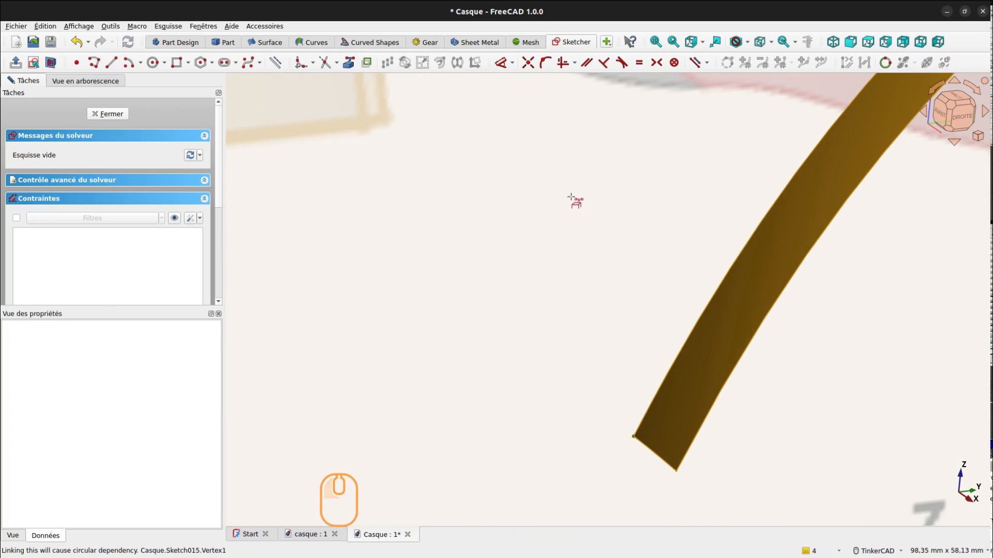
{"action": "scroll", "coordinate": [574, 199], "scroll_direction": "down", "scroll_amount": 8}
{"action": "middle_click_drag", "start_coordinate": [544, 159], "coordinate": [524, 211]}
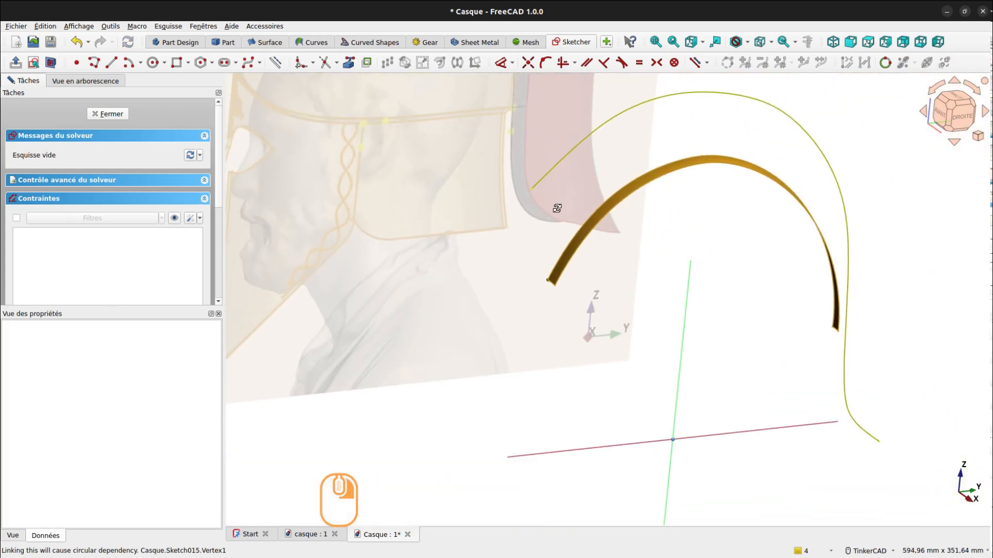
Step: Start a degree-3 control-point B-spline at the strip's projected front corner and place two more points up the crest base's front edge
{"action": "left_click", "coordinate": [249, 63]}
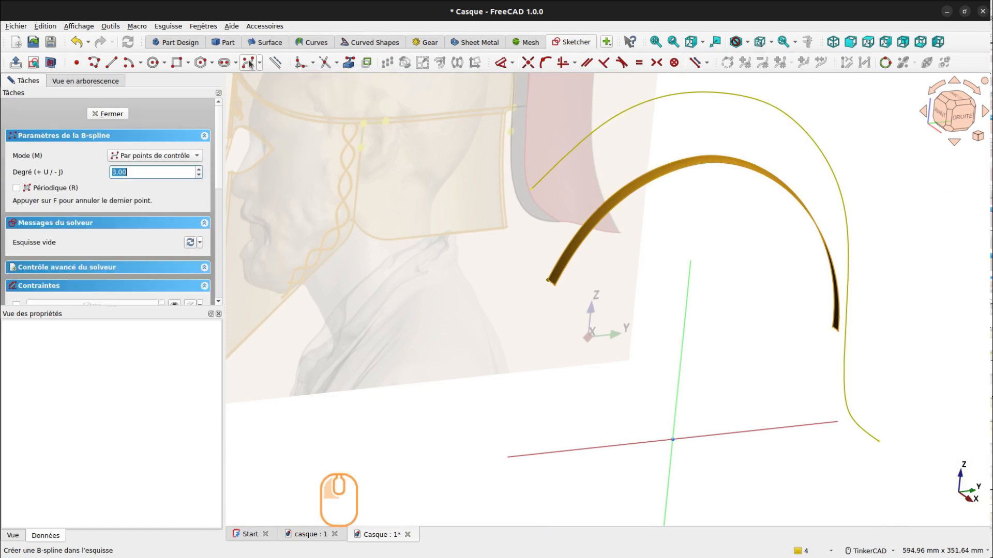
{"action": "left_click", "coordinate": [964, 117]}
{"action": "middle_click_drag", "start_coordinate": [339, 136], "coordinate": [588, 398]}
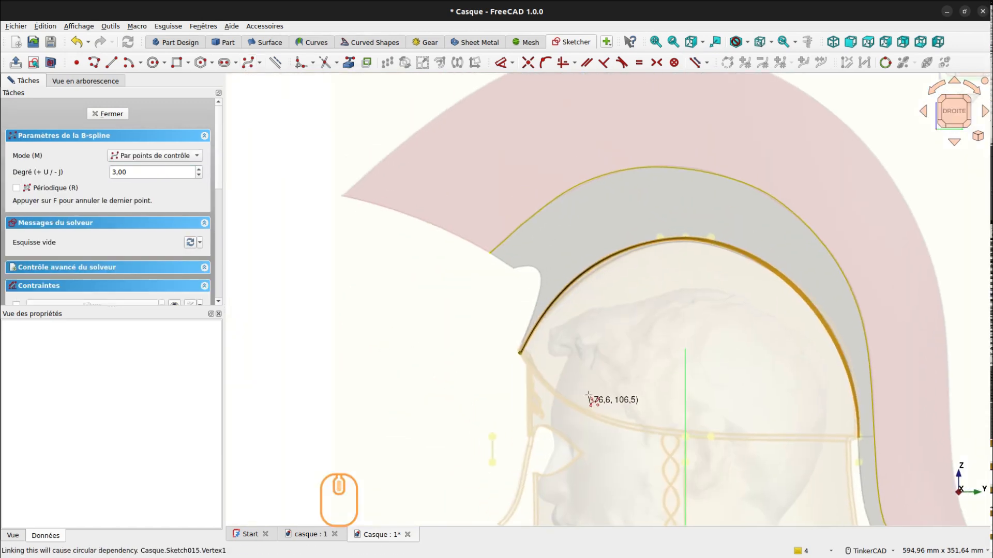
{"action": "scroll", "coordinate": [543, 376], "scroll_direction": "up", "scroll_amount": 3}
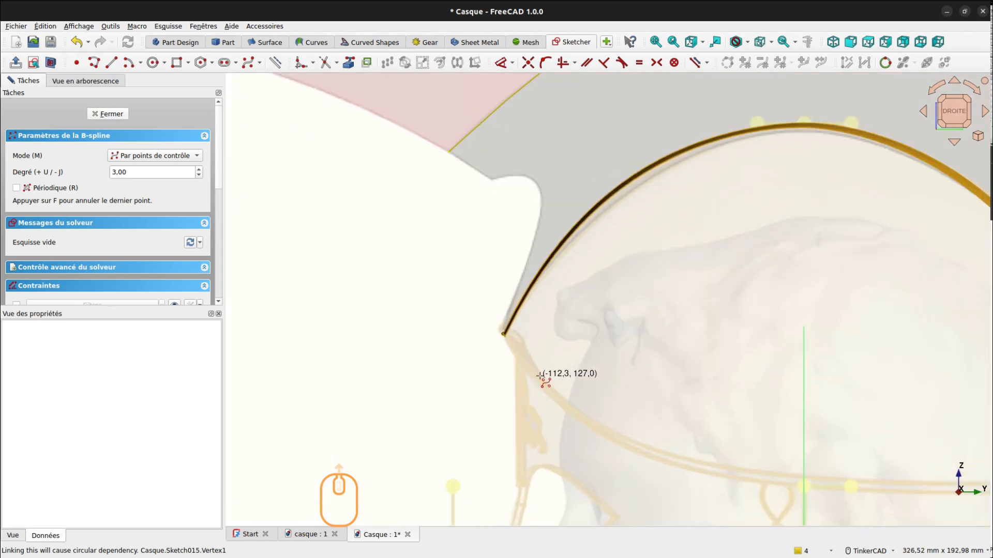
{"action": "left_click", "coordinate": [502, 336]}
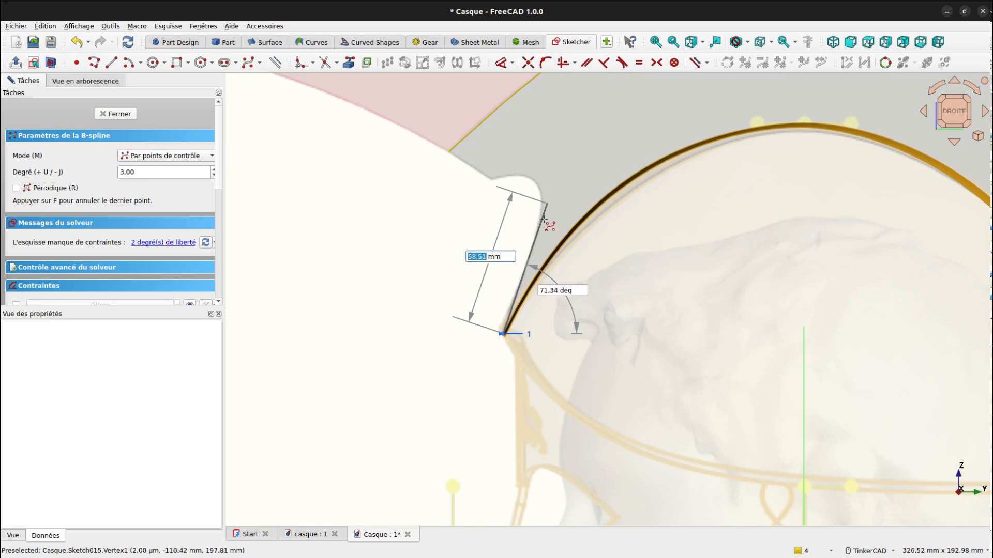
{"action": "scroll", "coordinate": [543, 220], "scroll_direction": "up", "scroll_amount": 3}
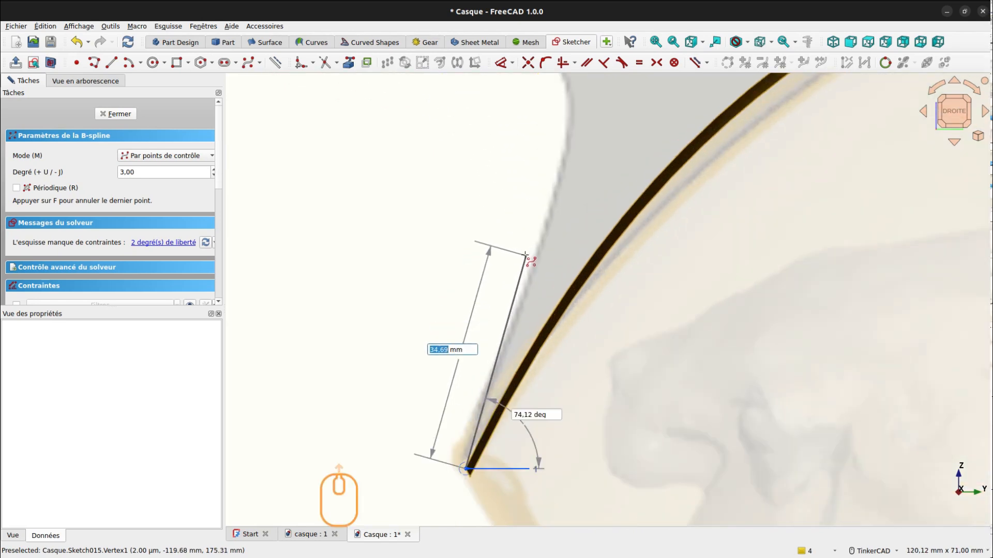
{"action": "left_click", "coordinate": [484, 377]}
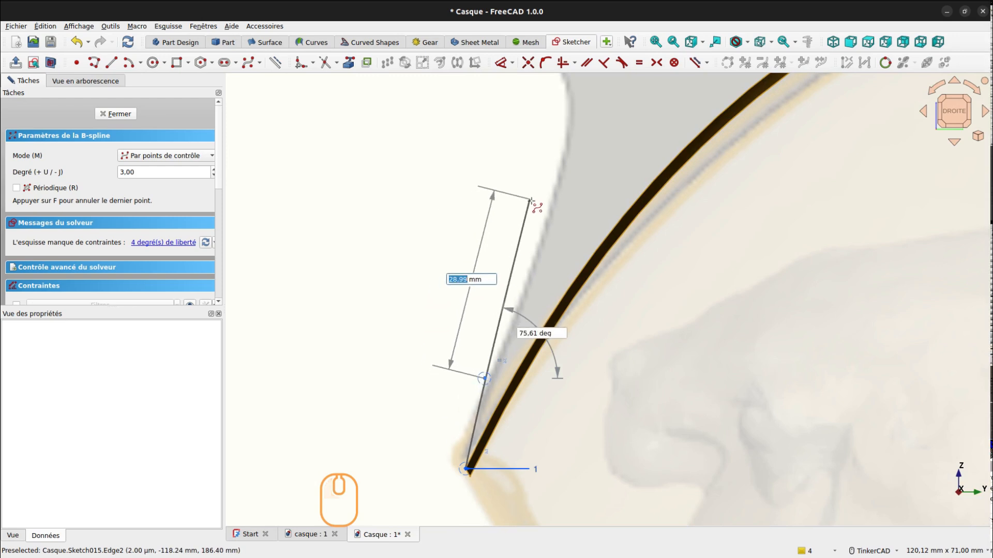
{"action": "left_click", "coordinate": [573, 154]}
Step: Place three more control points around the rounded notch up to its pointed front corner and finish the B-spline
{"action": "scroll", "coordinate": [600, 230], "scroll_direction": "up", "scroll_amount": 3}
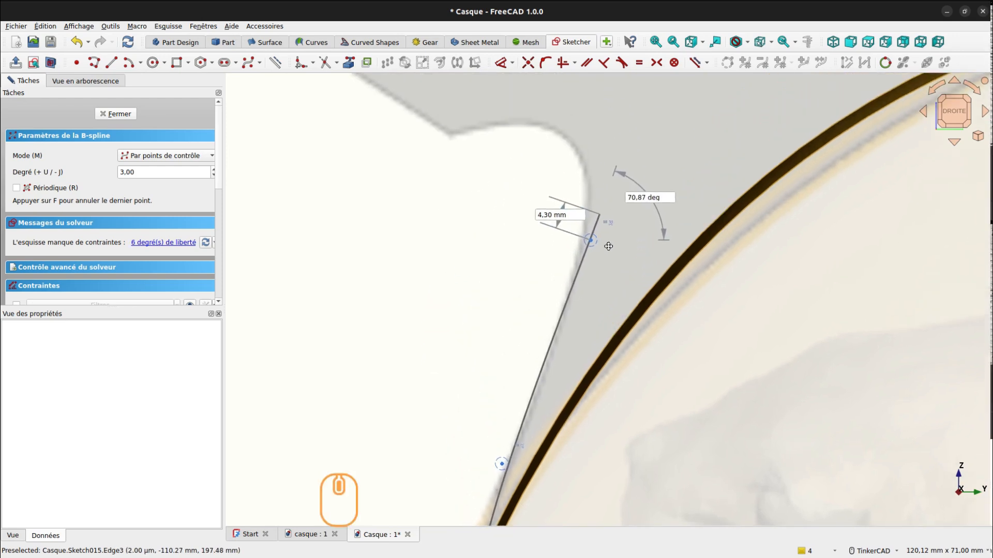
{"action": "left_click", "coordinate": [592, 191]}
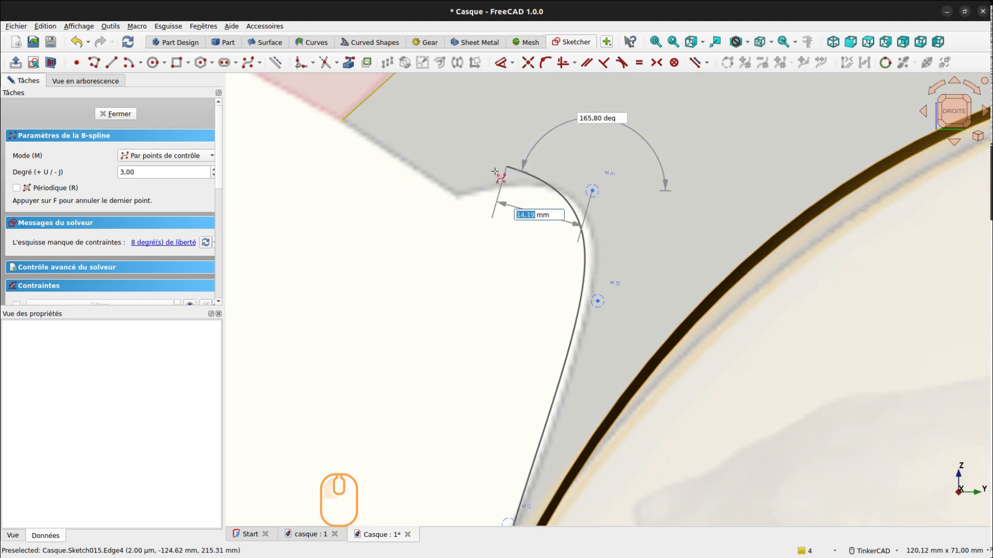
{"action": "left_click", "coordinate": [525, 172]}
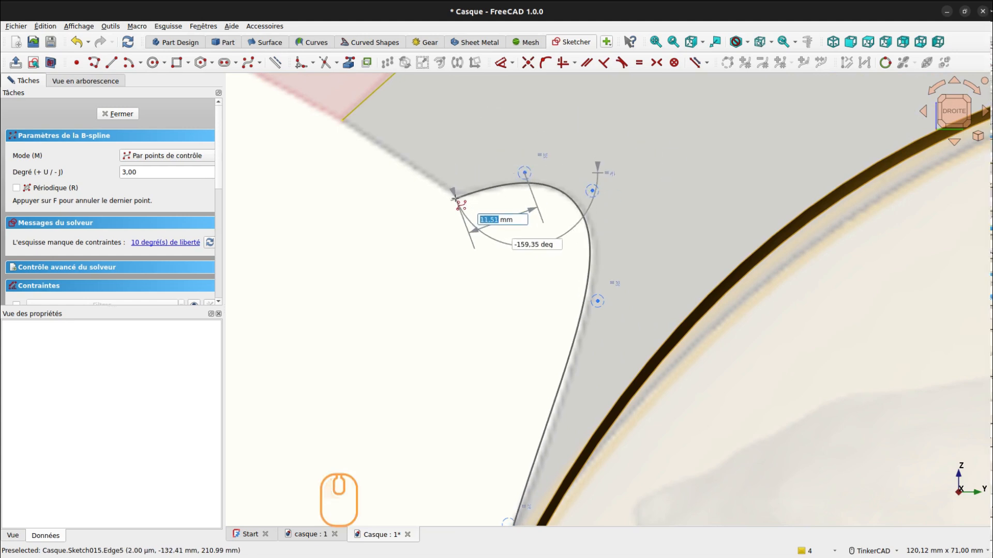
{"action": "right_click", "coordinate": [495, 210]}
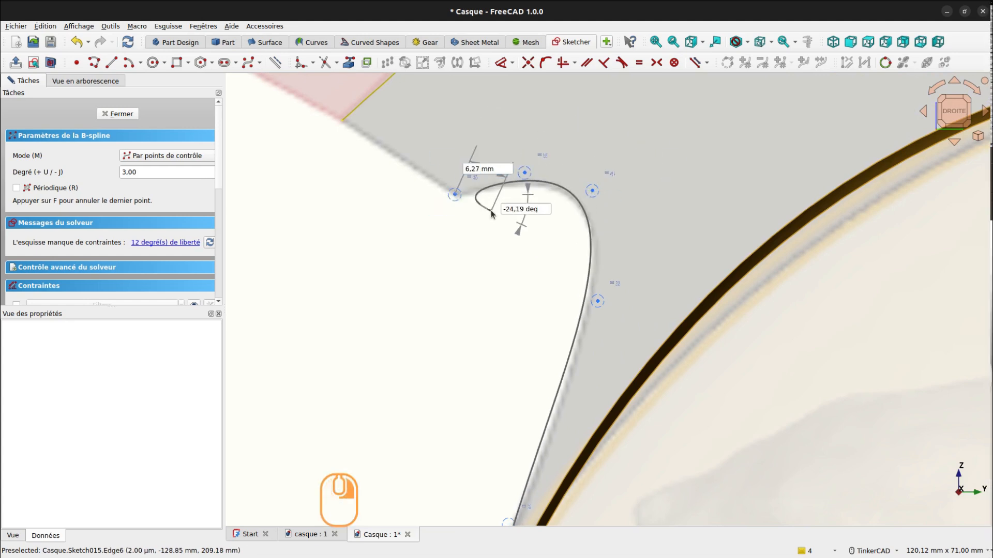
{"action": "scroll", "coordinate": [672, 140], "scroll_direction": "down", "scroll_amount": 3}
{"action": "middle_click_drag", "start_coordinate": [667, 138], "coordinate": [687, 214]}
{"action": "right_click", "coordinate": [669, 184]}
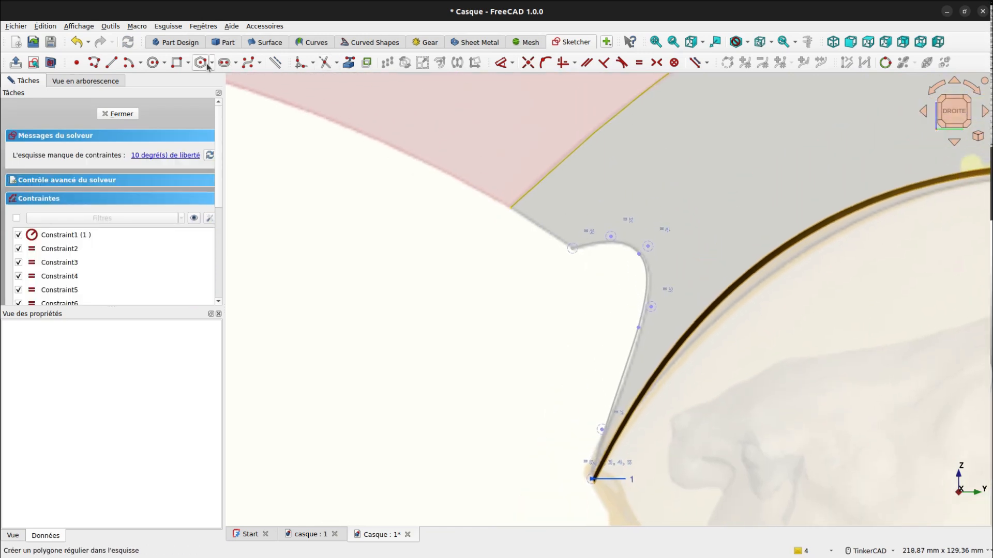
Step: Draw a line about 17 mm long from the B-spline's upper end along the reference edge toward the crest-base curve's front end
{"action": "left_click", "coordinate": [111, 62]}
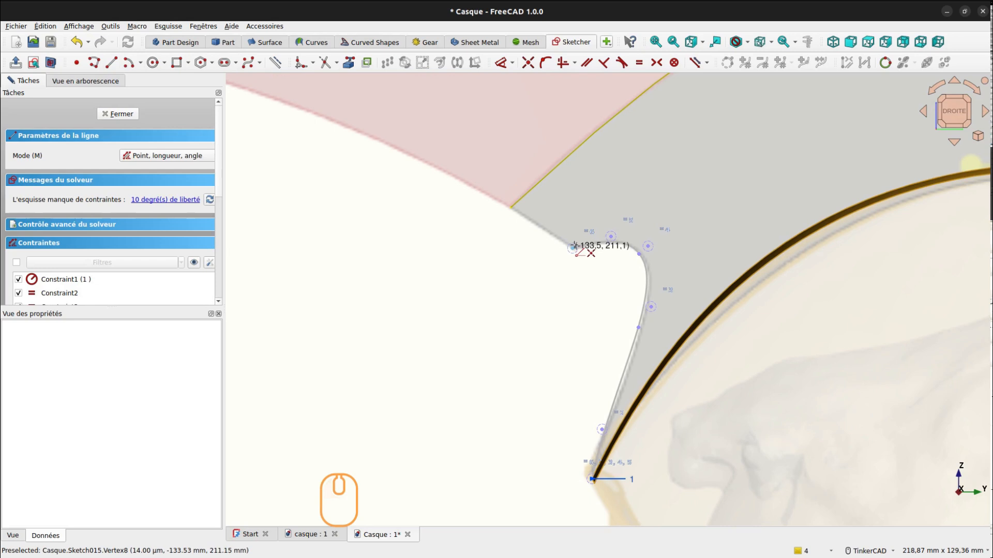
{"action": "left_click", "coordinate": [572, 247]}
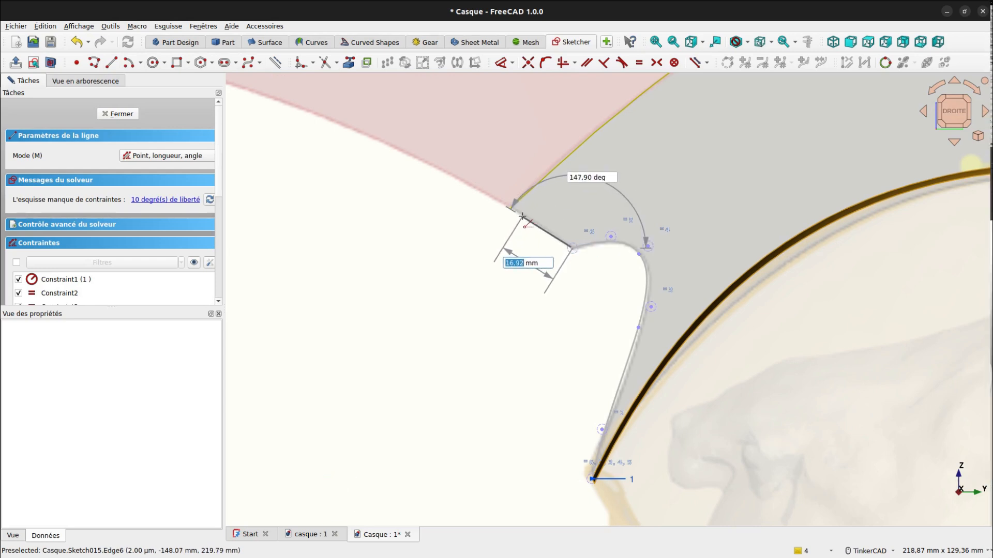
{"action": "left_click", "coordinate": [523, 217]}
{"action": "right_click", "coordinate": [609, 210]}
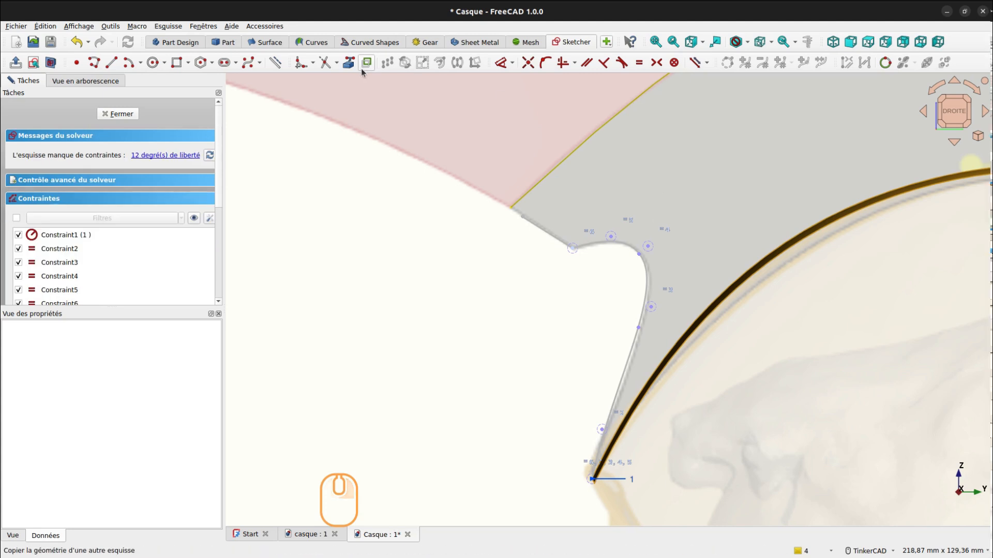
Step: Project the previous sketch's crest-base curve into this sketch as external geometry
{"action": "left_click", "coordinate": [350, 71]}
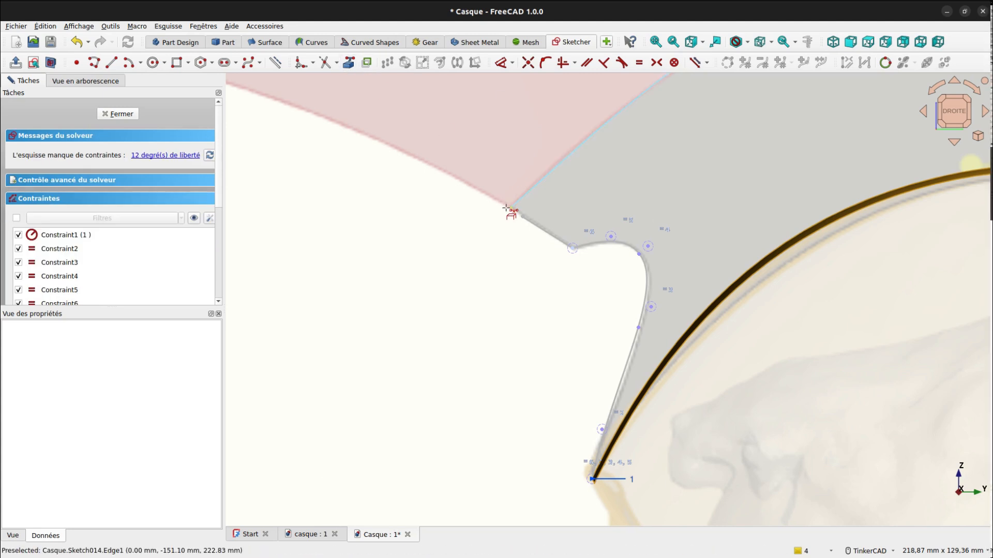
{"action": "left_click", "coordinate": [508, 210]}
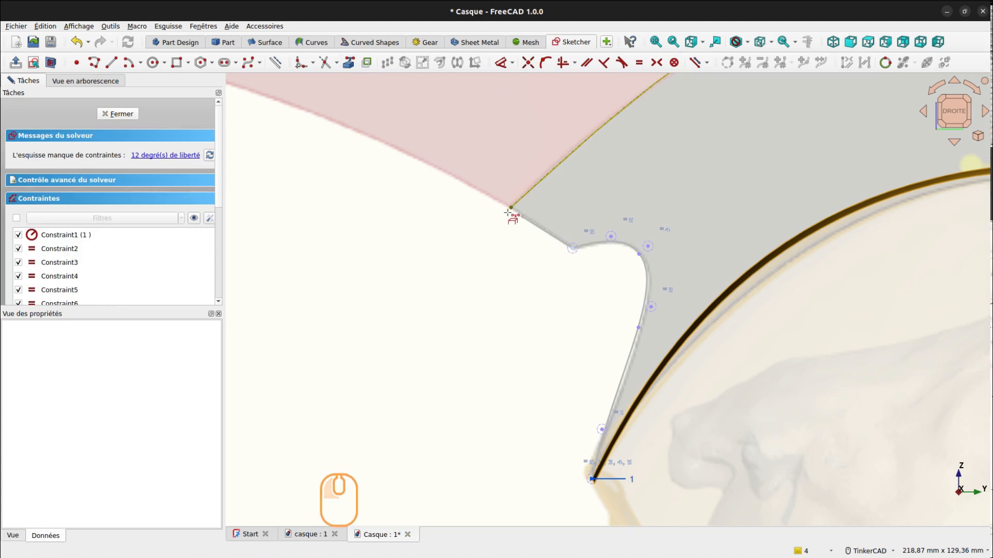
{"action": "right_click_drag", "start_coordinate": [559, 199], "coordinate": [563, 201]}
{"action": "right_click_drag", "start_coordinate": [517, 244], "coordinate": [562, 224]}
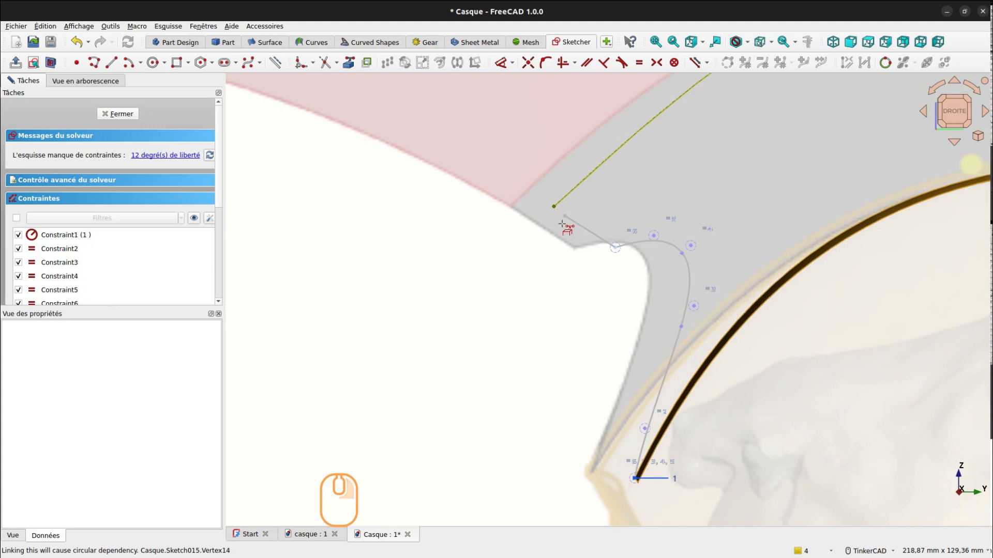
{"action": "right_click", "coordinate": [554, 234]}
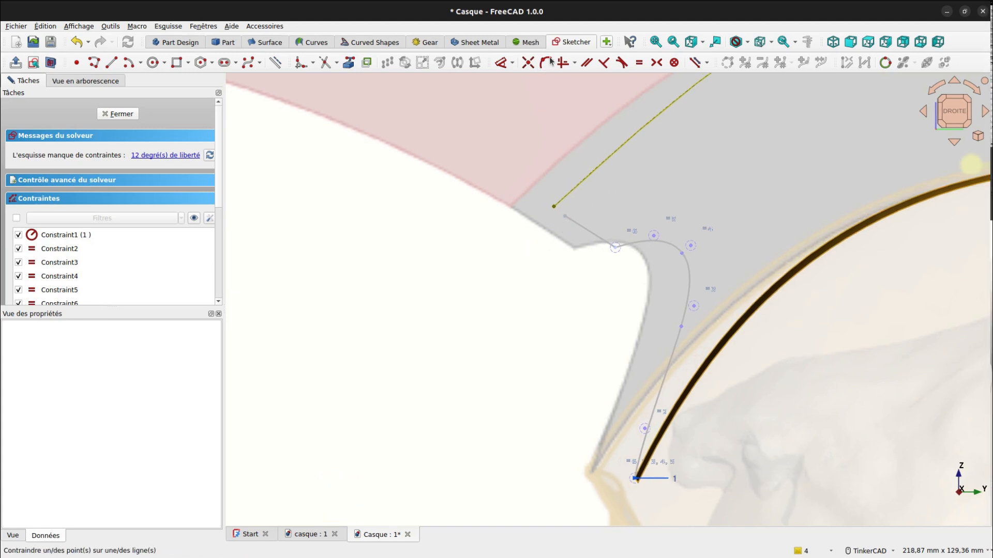
Step: Make the short line's free end coincident with the front endpoint of the projected crest-base curve
{"action": "left_click", "coordinate": [528, 62]}
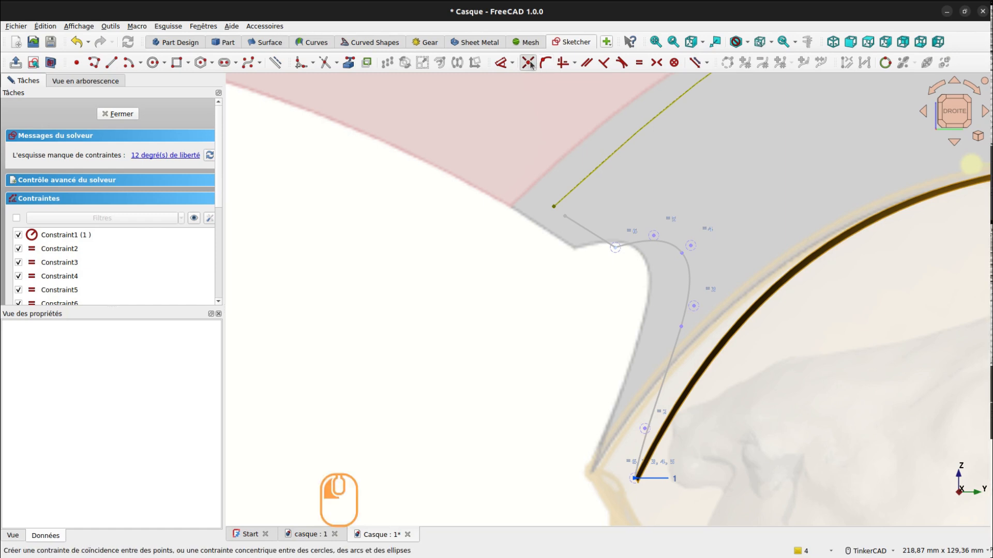
{"action": "left_click", "coordinate": [554, 209]}
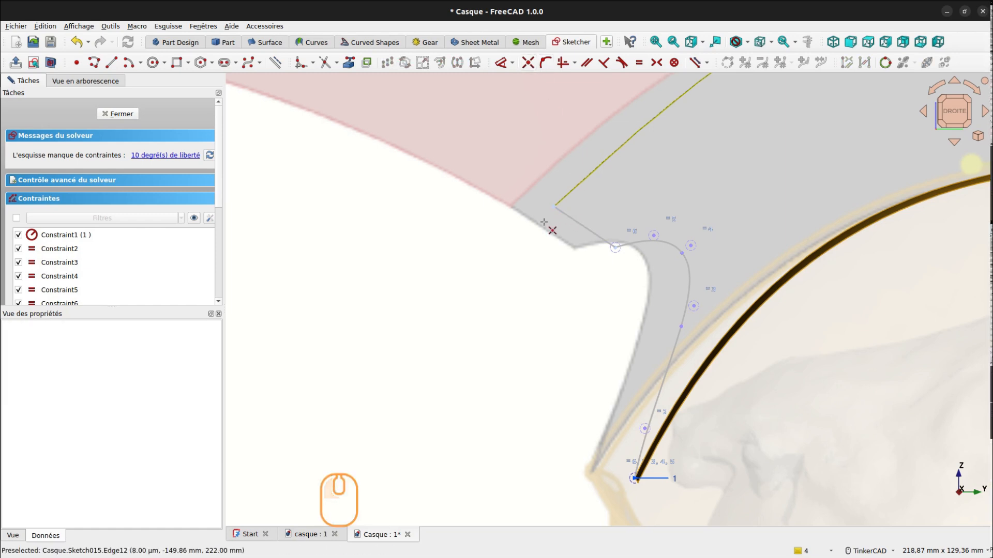
{"action": "left_click", "coordinate": [563, 217]}
{"action": "scroll", "coordinate": [563, 216], "scroll_direction": "down", "scroll_amount": 5}
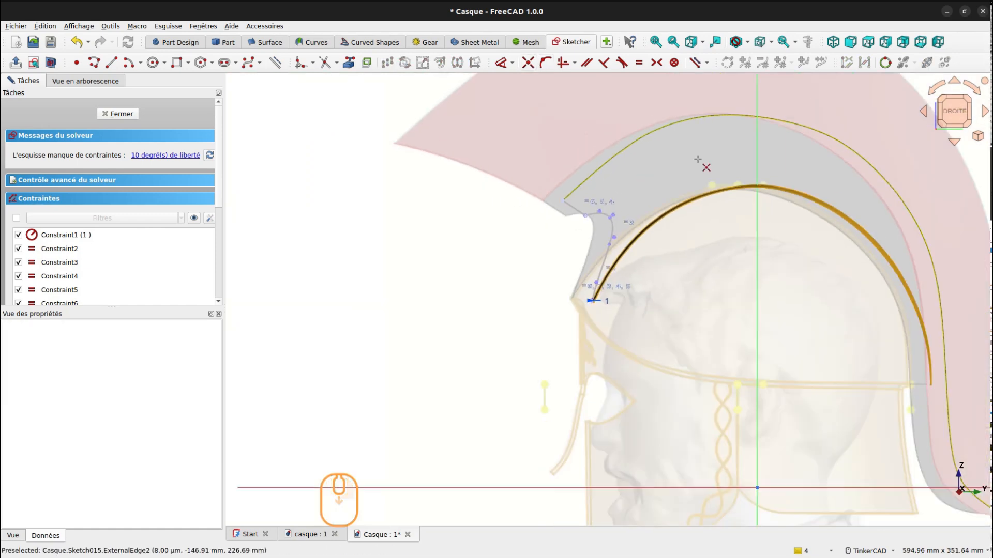
Step: Finish editing the crest base's front-outline sketch
{"action": "left_click", "coordinate": [954, 111]}
{"action": "right_click", "coordinate": [422, 198]}
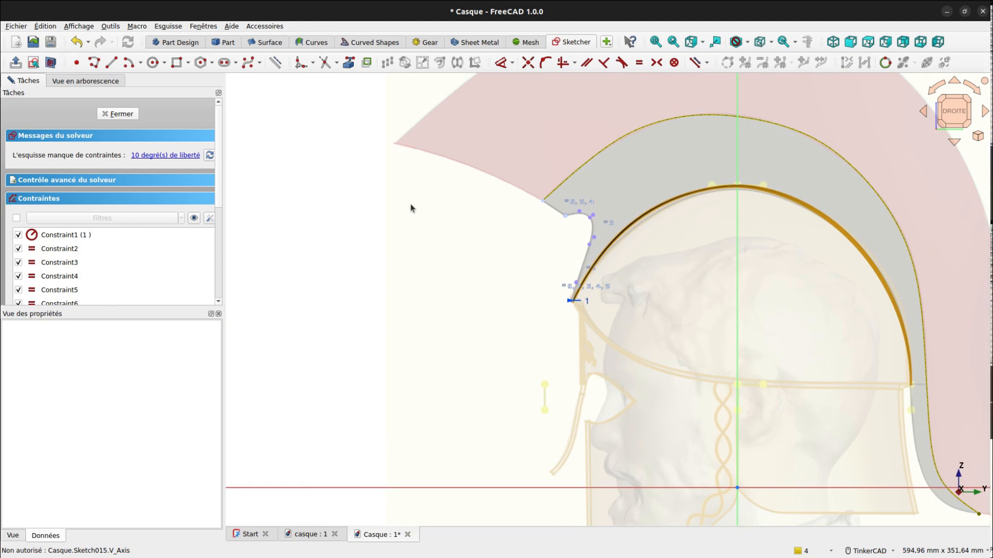
{"action": "key", "text": "Escape"}
{"action": "scroll", "coordinate": [517, 166], "scroll_direction": "down", "scroll_amount": 2}
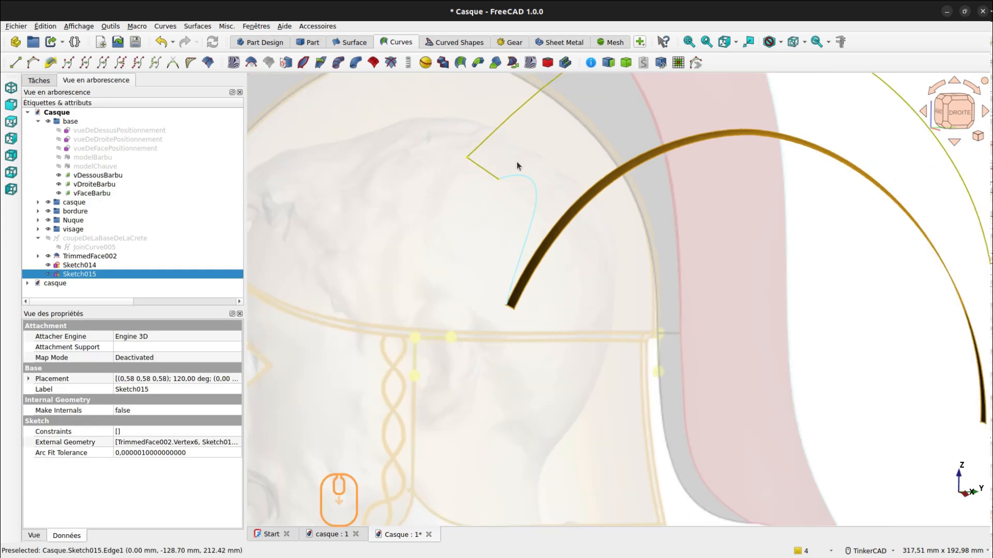
Step: Duplicate Sketch014, the sketch holding the crest base's upper outline curve
{"action": "scroll", "coordinate": [517, 166], "scroll_direction": "up", "scroll_amount": 5}
{"action": "middle_click_drag", "start_coordinate": [594, 192], "coordinate": [581, 249]}
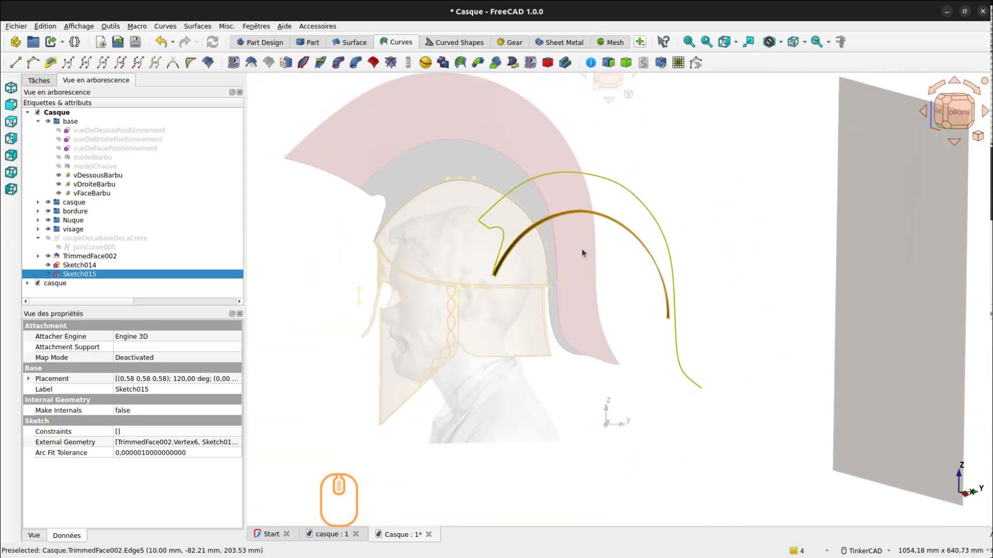
{"action": "middle_click_drag", "start_coordinate": [717, 256], "coordinate": [543, 234]}
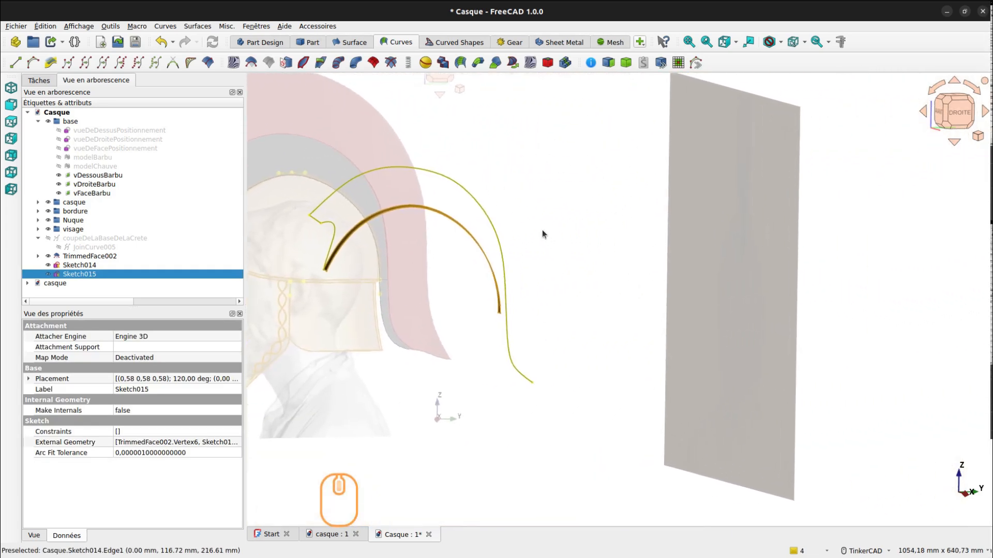
{"action": "left_click", "coordinate": [499, 240]}
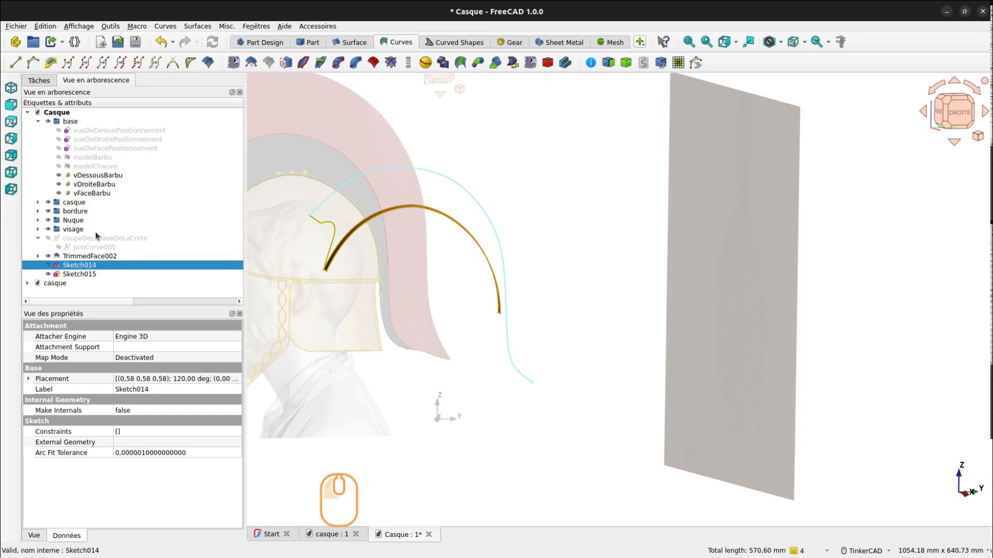
{"action": "left_click", "coordinate": [44, 26]}
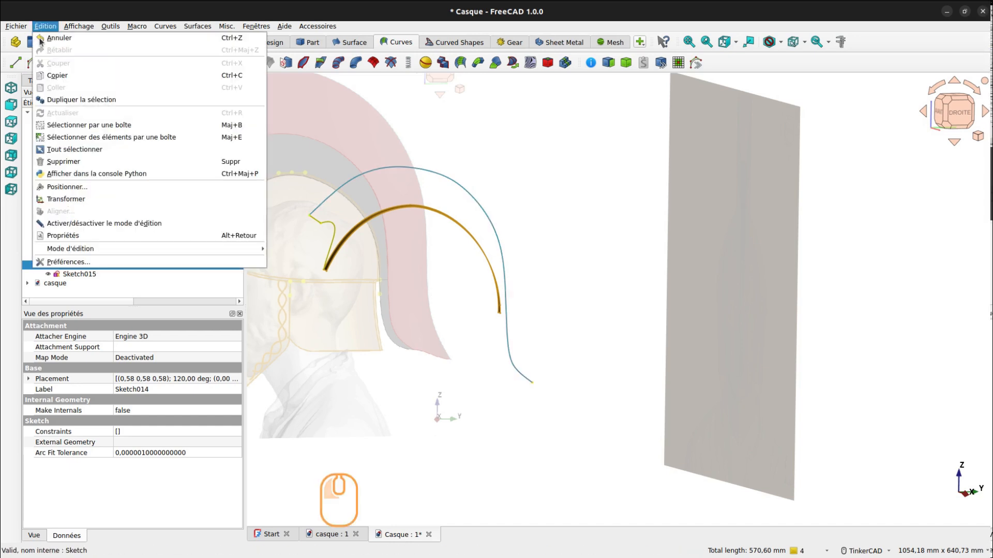
{"action": "left_click", "coordinate": [67, 101]}
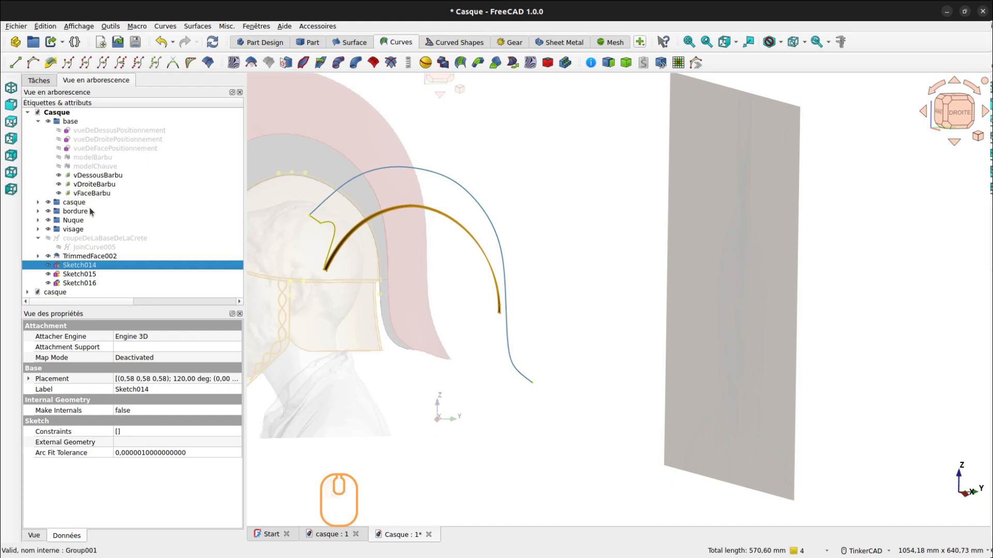
{"action": "left_click", "coordinate": [81, 267]}
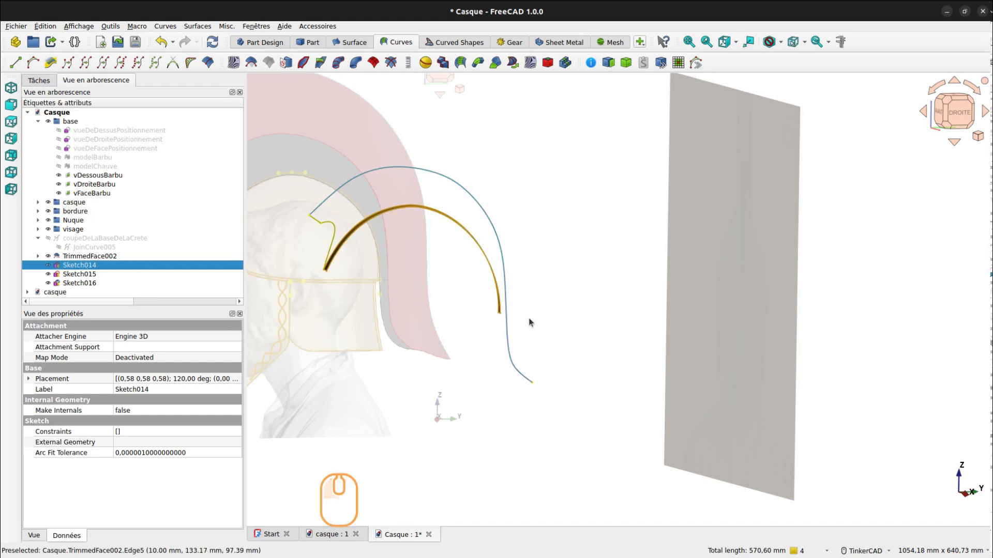
{"action": "left_click", "coordinate": [95, 283]}
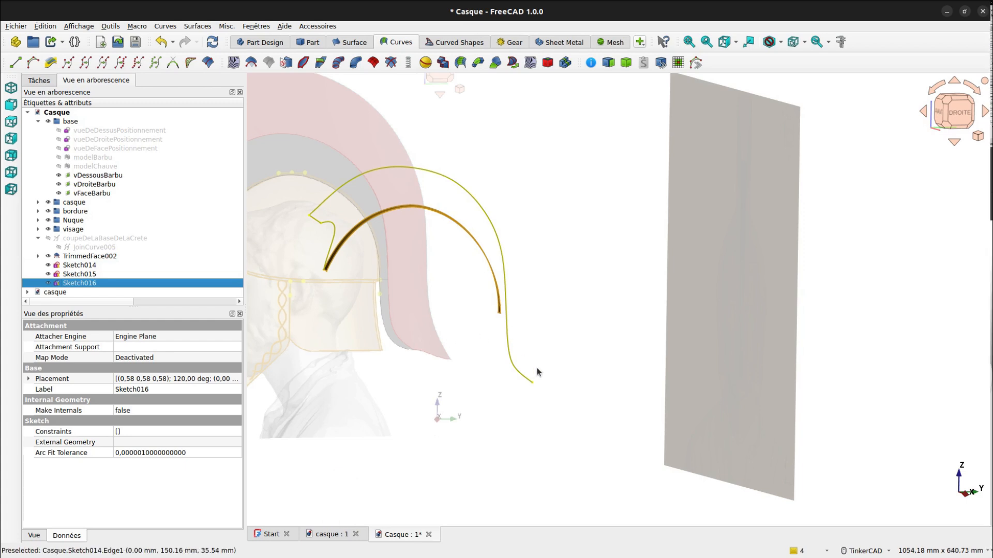
Step: Reopen Sketch014 for editing and project the rear lower corner vertex of the trimmed dome strip as external geometry
{"action": "left_click", "coordinate": [91, 267]}
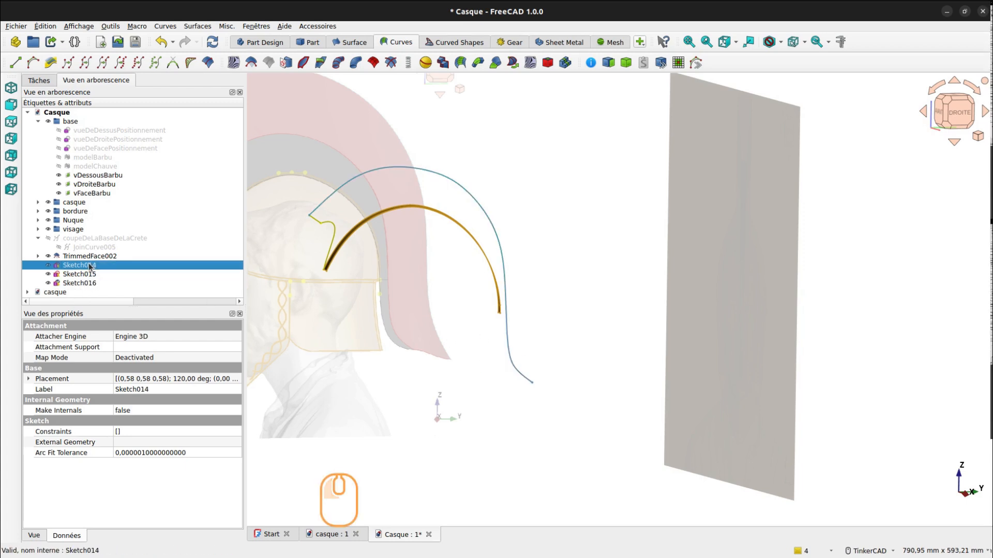
{"action": "double_click", "coordinate": [91, 266]}
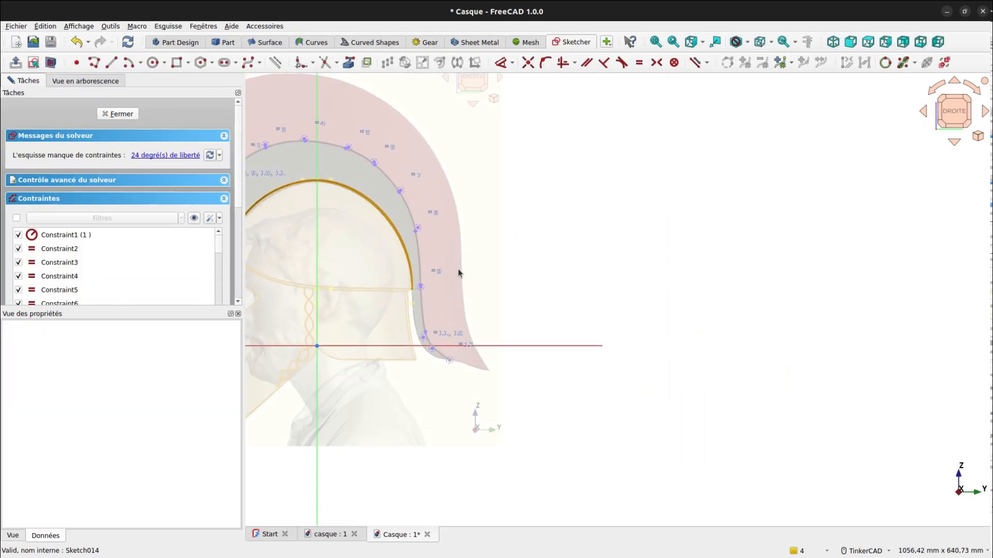
{"action": "scroll", "coordinate": [421, 259], "scroll_direction": "up", "scroll_amount": 5}
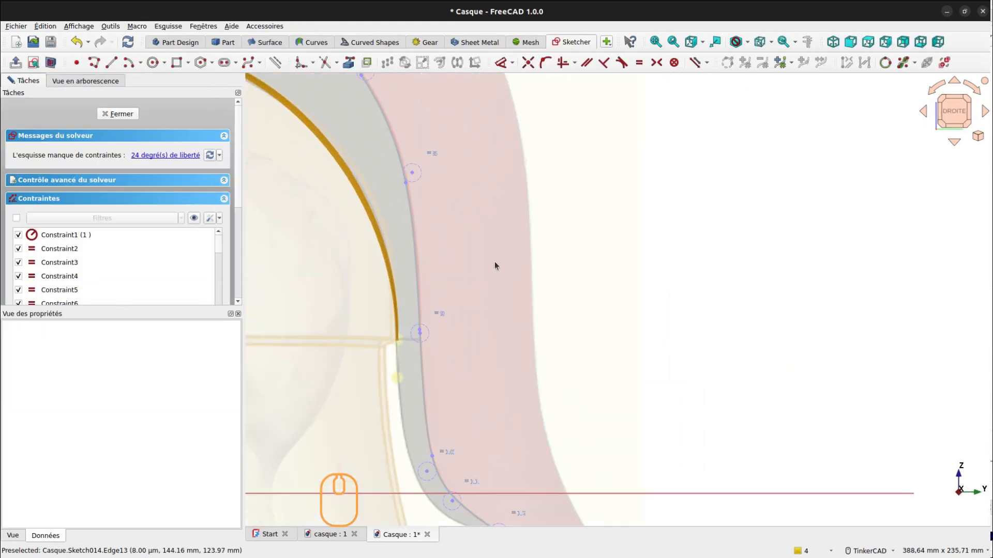
{"action": "left_click", "coordinate": [348, 62]}
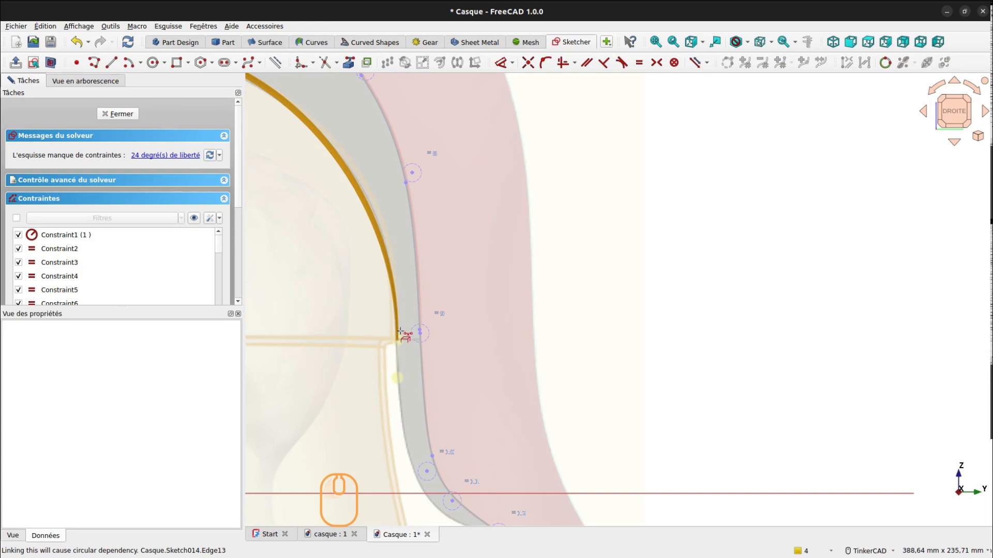
{"action": "scroll", "coordinate": [397, 366], "scroll_direction": "up", "scroll_amount": 5}
{"action": "right_click_drag", "start_coordinate": [413, 333], "coordinate": [389, 310]}
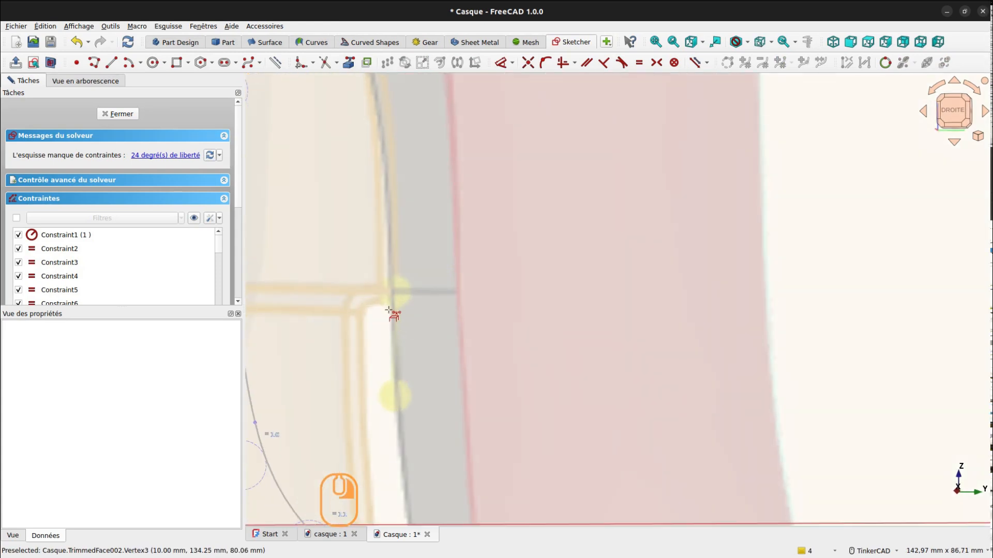
{"action": "scroll", "coordinate": [372, 246], "scroll_direction": "up", "scroll_amount": 3}
{"action": "scroll", "coordinate": [493, 178], "scroll_direction": "up", "scroll_amount": 2}
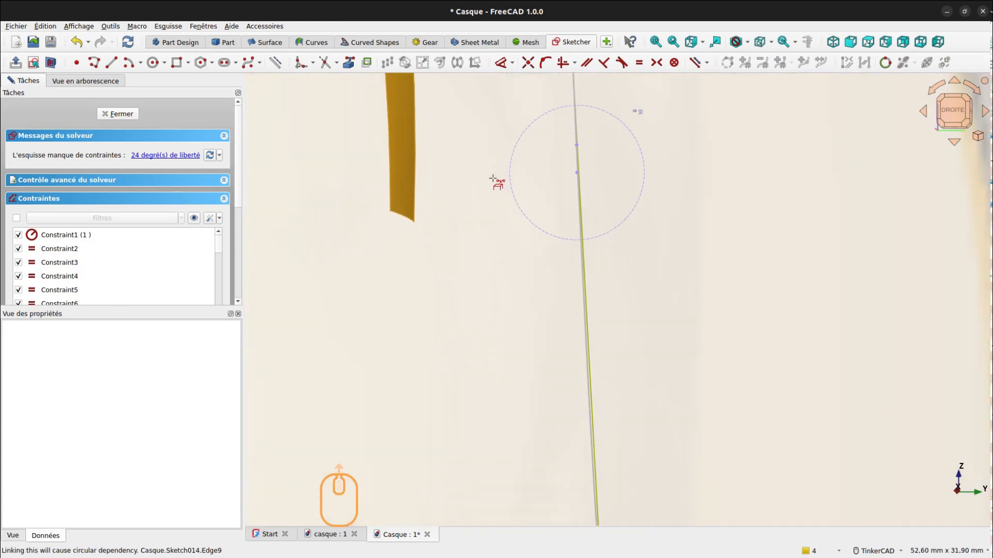
{"action": "left_click", "coordinate": [419, 226]}
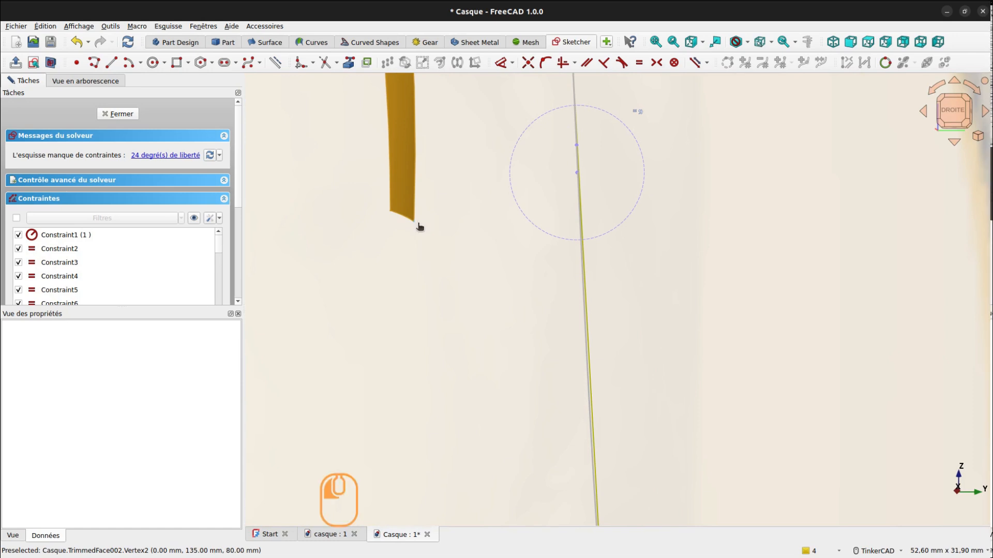
{"action": "key", "text": "Escape"}
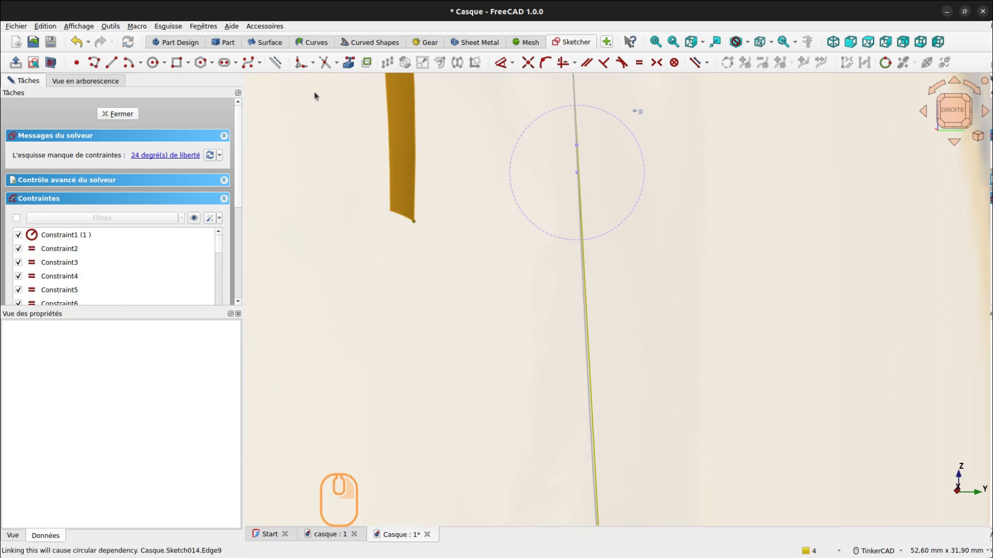
Step: Draw a horizontal construction line about 18 mm long from the projected vertex rearward across the upper outline B-spline
{"action": "left_click", "coordinate": [275, 63]}
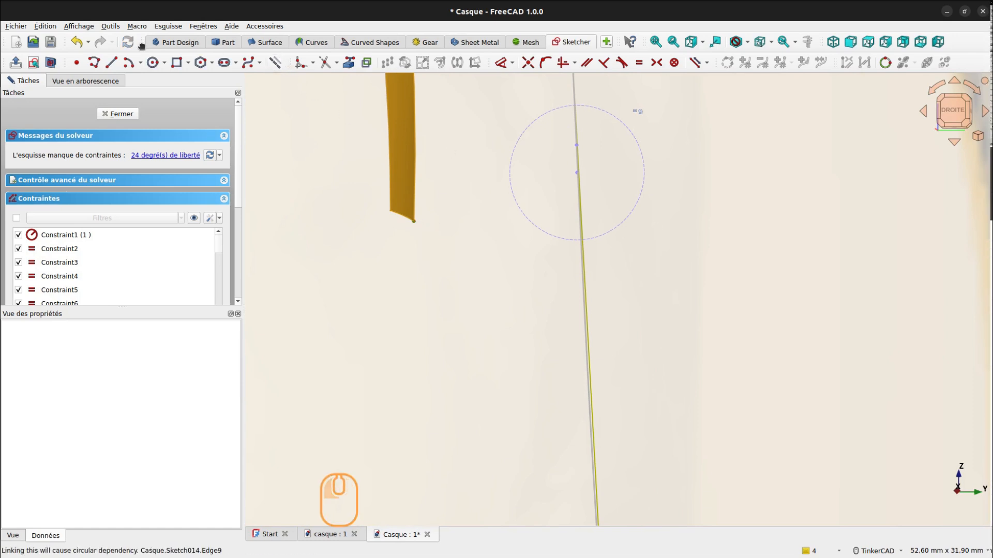
{"action": "left_click", "coordinate": [111, 62]}
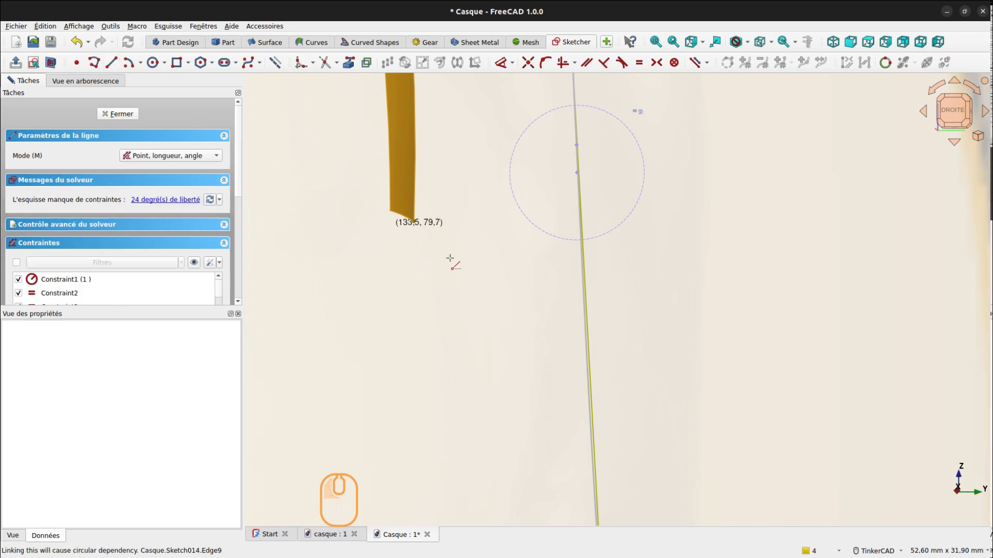
{"action": "left_click", "coordinate": [414, 220]}
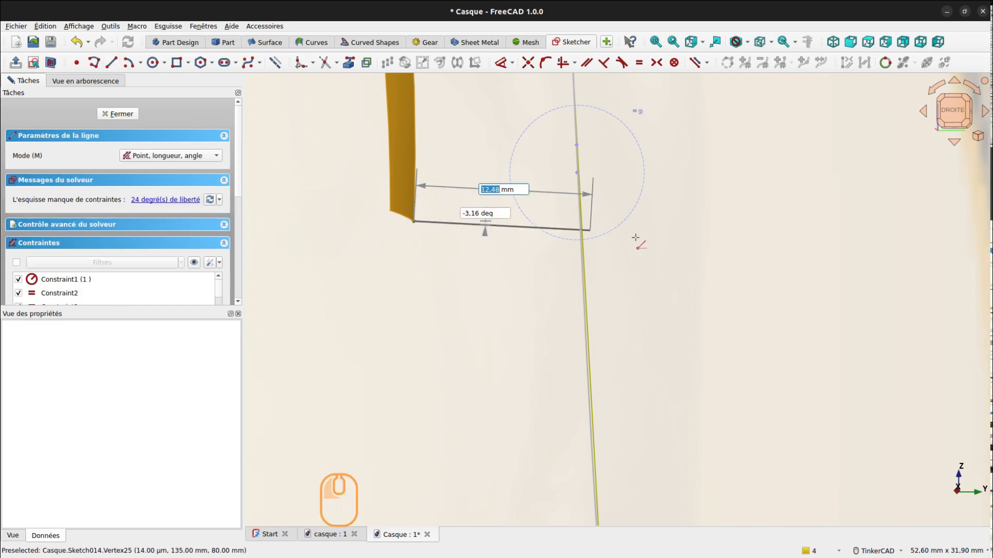
{"action": "left_click", "coordinate": [669, 222]}
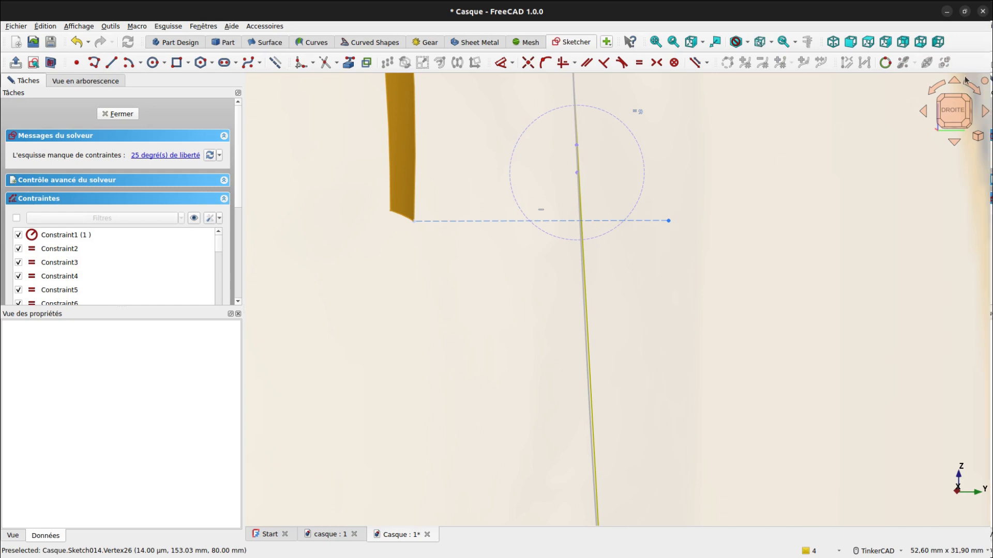
Step: Trim away the part of the upper outline B-spline below the horizontal construction line
{"action": "left_click", "coordinate": [957, 108]}
{"action": "middle_click_drag", "start_coordinate": [750, 206], "coordinate": [469, 158]}
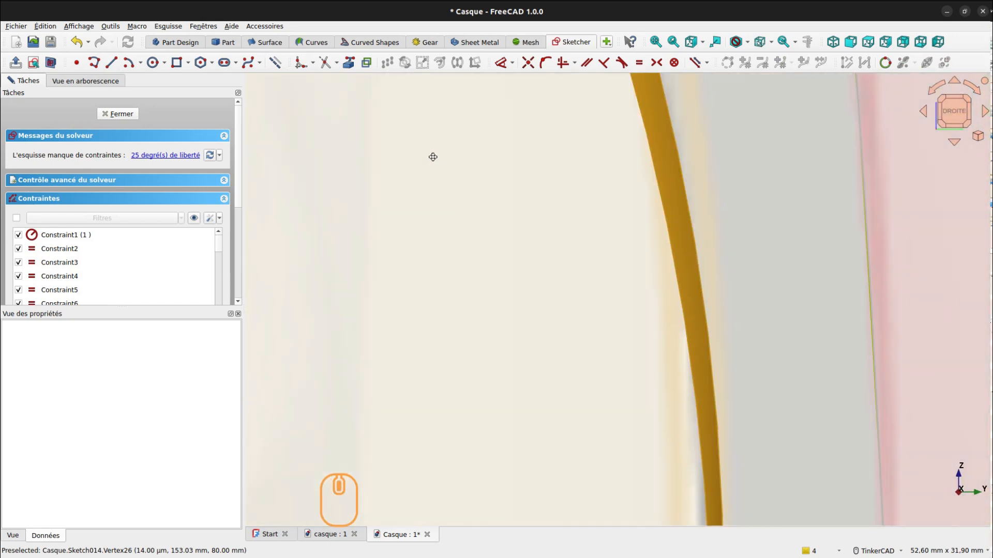
{"action": "scroll", "coordinate": [715, 194], "scroll_direction": "down", "scroll_amount": 5}
{"action": "middle_click_drag", "start_coordinate": [762, 243], "coordinate": [602, 221]}
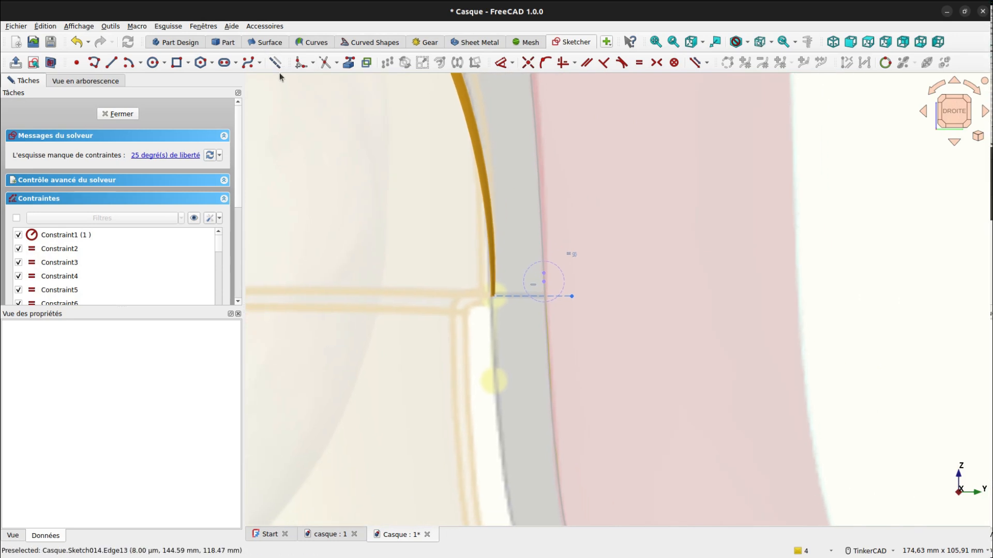
{"action": "left_click", "coordinate": [325, 62]}
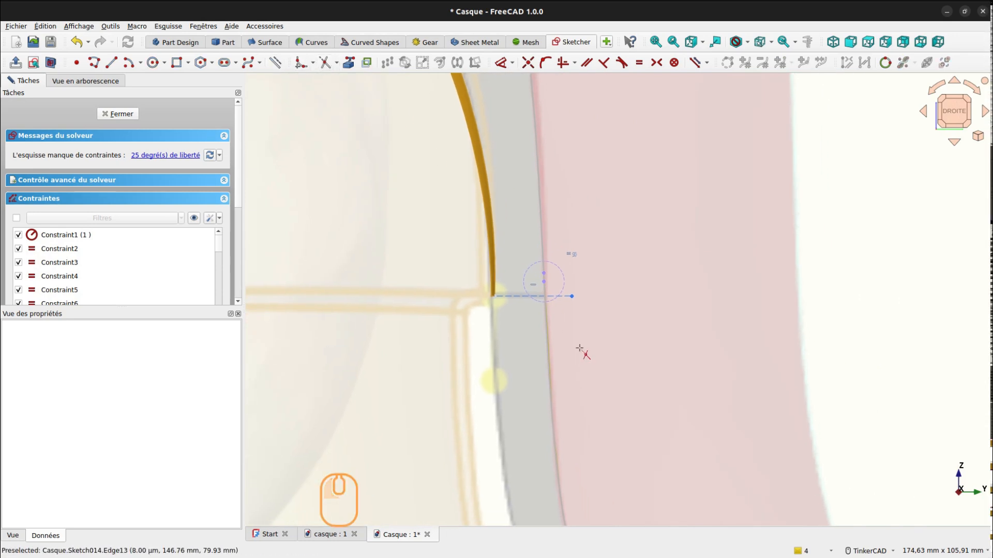
{"action": "left_click", "coordinate": [539, 314]}
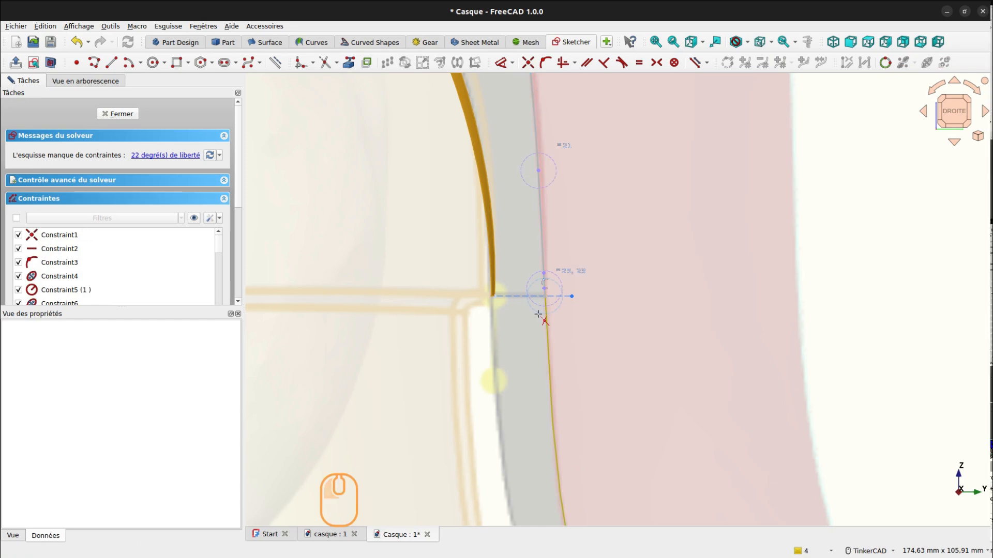
Step: Try to make the construction line's free end coincident with the trimmed B-spline's lower end
{"action": "scroll", "coordinate": [677, 226], "scroll_direction": "down", "scroll_amount": 3}
{"action": "scroll", "coordinate": [676, 223], "scroll_direction": "down", "scroll_amount": 5}
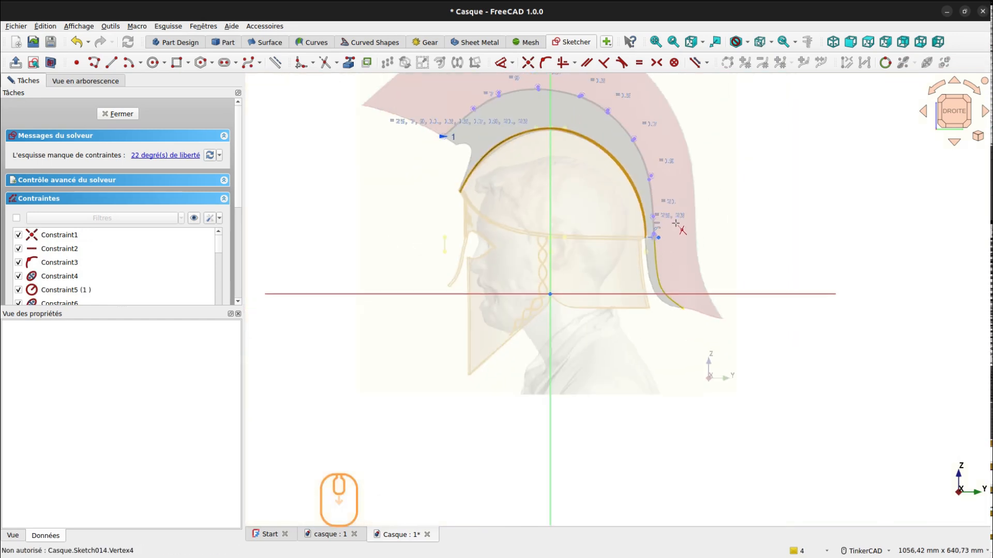
{"action": "scroll", "coordinate": [675, 224], "scroll_direction": "up", "scroll_amount": 4}
{"action": "scroll", "coordinate": [676, 223], "scroll_direction": "up", "scroll_amount": 4}
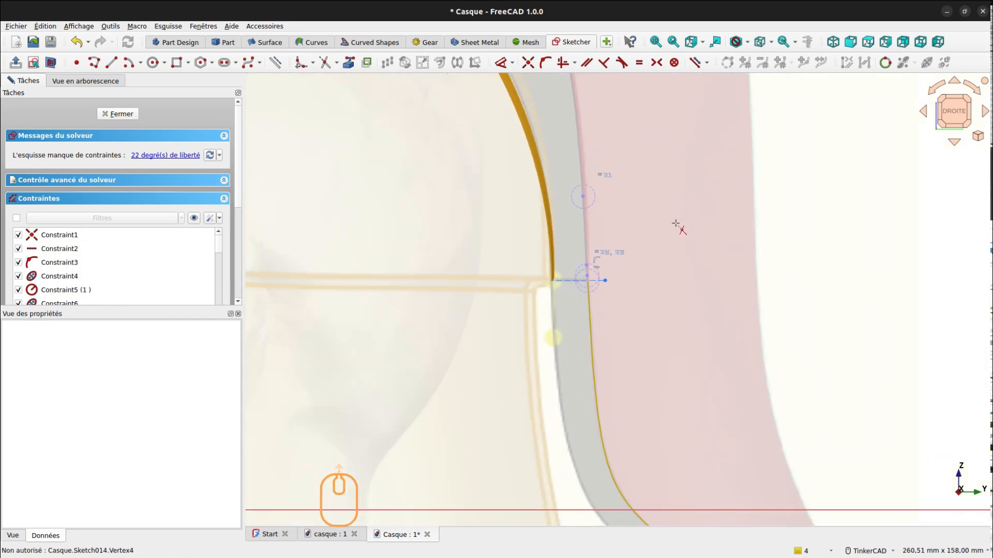
{"action": "left_click", "coordinate": [610, 281]}
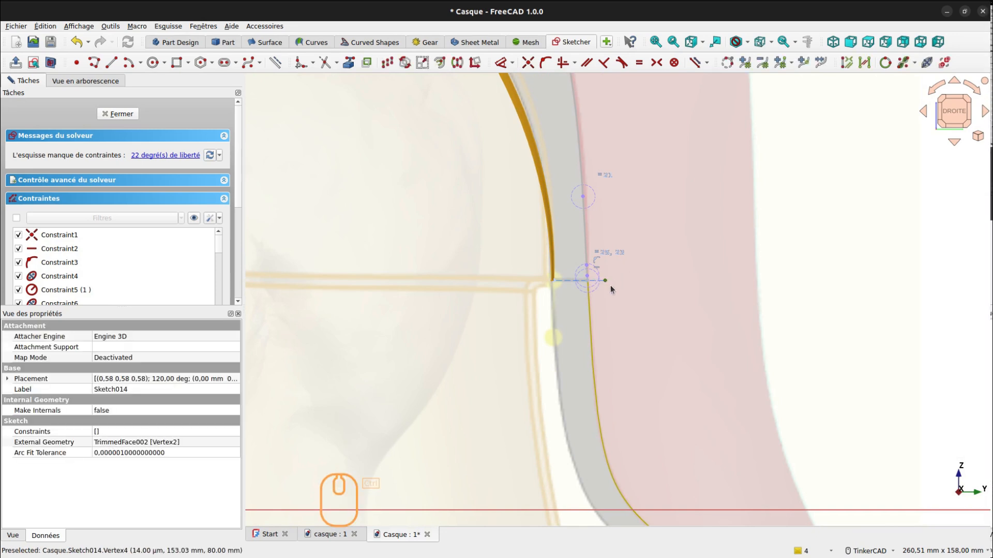
{"action": "left_click", "coordinate": [631, 284], "text": "ctrl"}
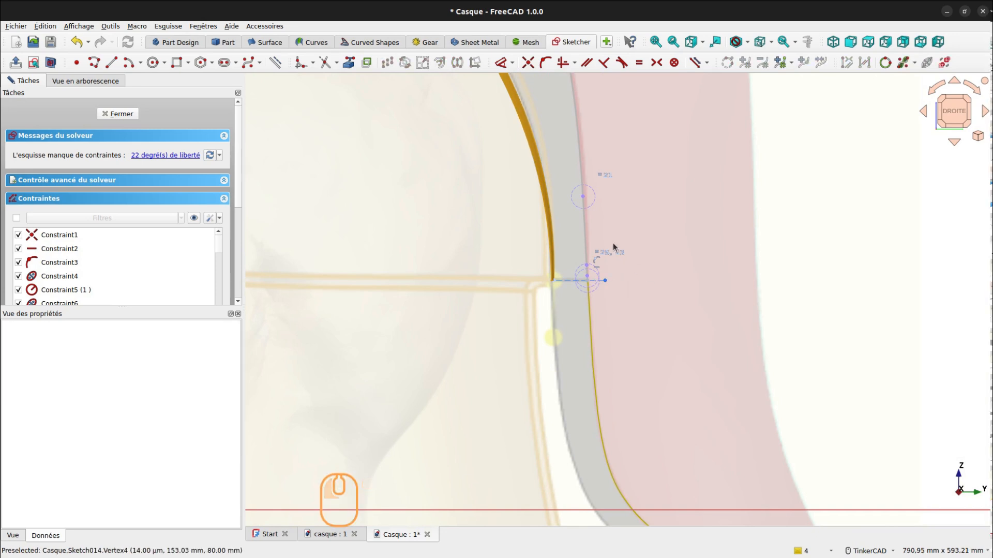
{"action": "left_click", "coordinate": [528, 62]}
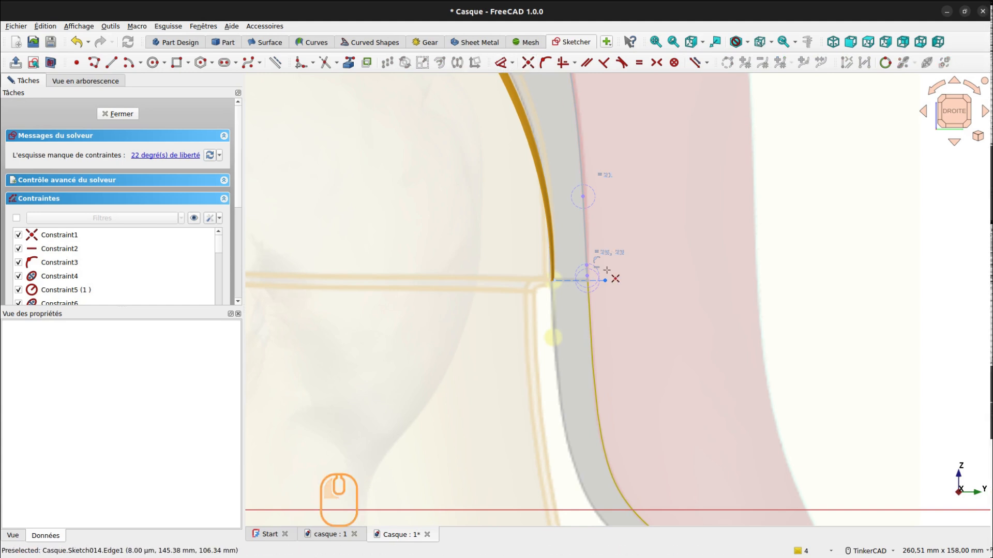
{"action": "left_click", "coordinate": [609, 274]}
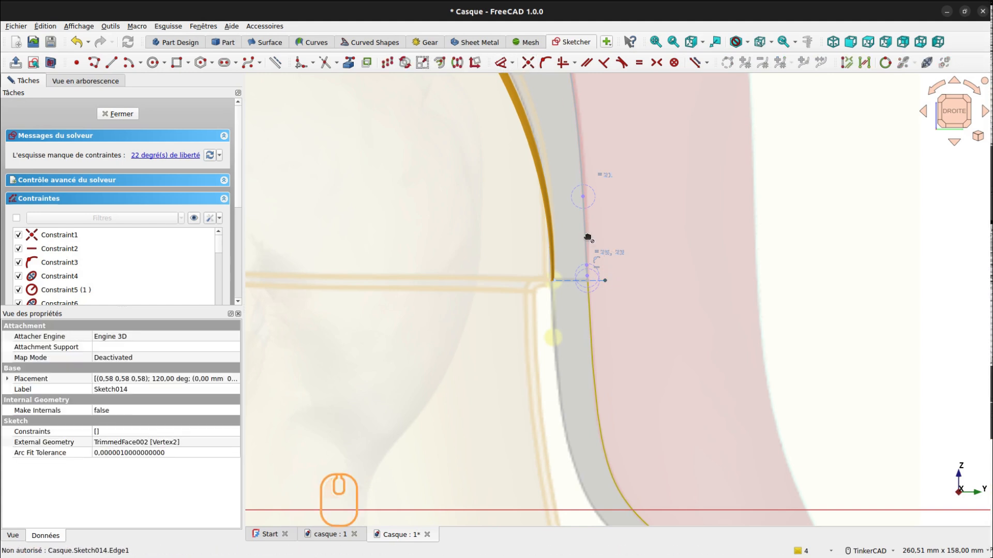
{"action": "left_click", "coordinate": [589, 273]}
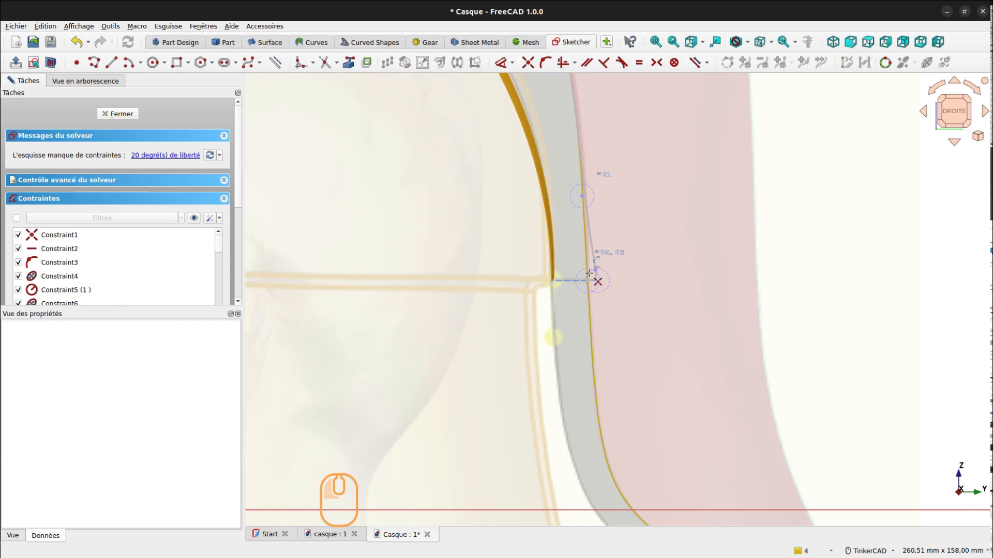
{"action": "key", "text": "ctrl+z"}
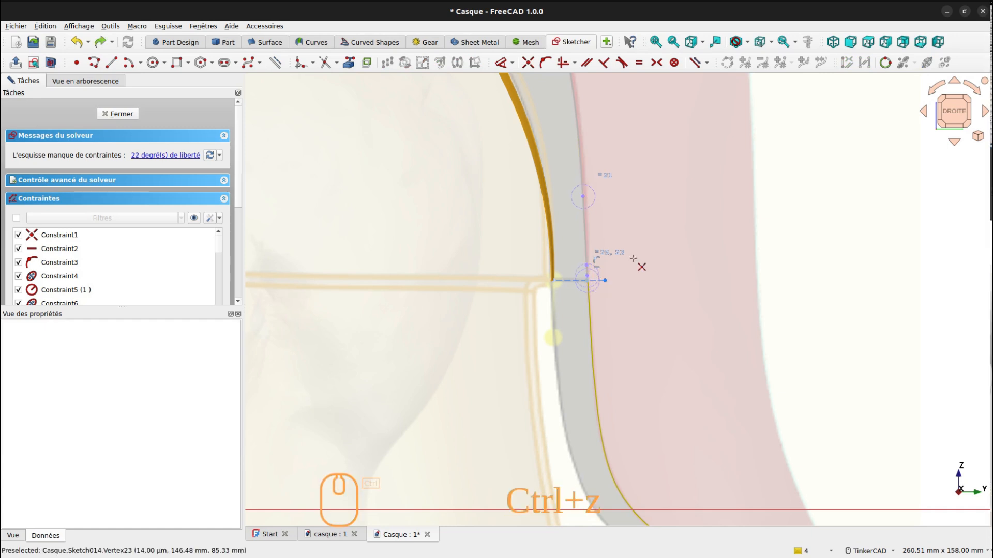
Step: Try to constrain the construction line's free end onto the trimmed B-spline, and undo that constraint
{"action": "scroll", "coordinate": [639, 265], "scroll_direction": "up", "scroll_amount": 2}
{"action": "scroll", "coordinate": [638, 264], "scroll_direction": "up", "scroll_amount": 2}
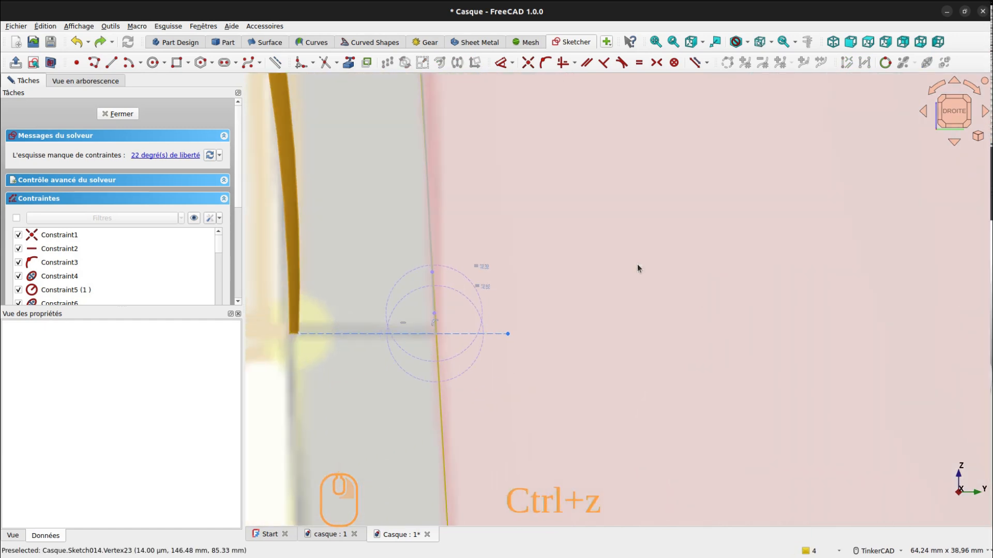
{"action": "left_click", "coordinate": [511, 338]}
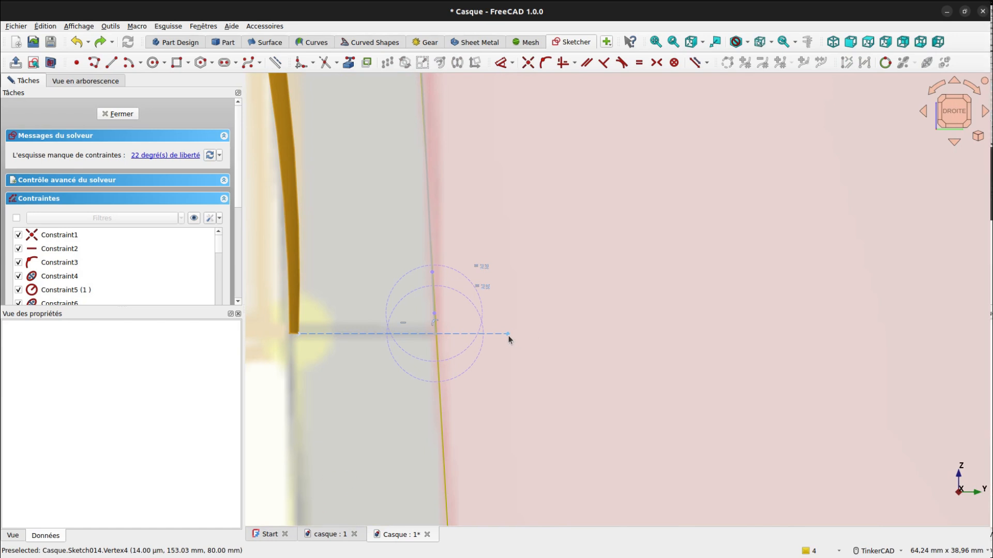
{"action": "left_click", "coordinate": [429, 235], "text": "ctrl"}
{"action": "key", "text": "o"}
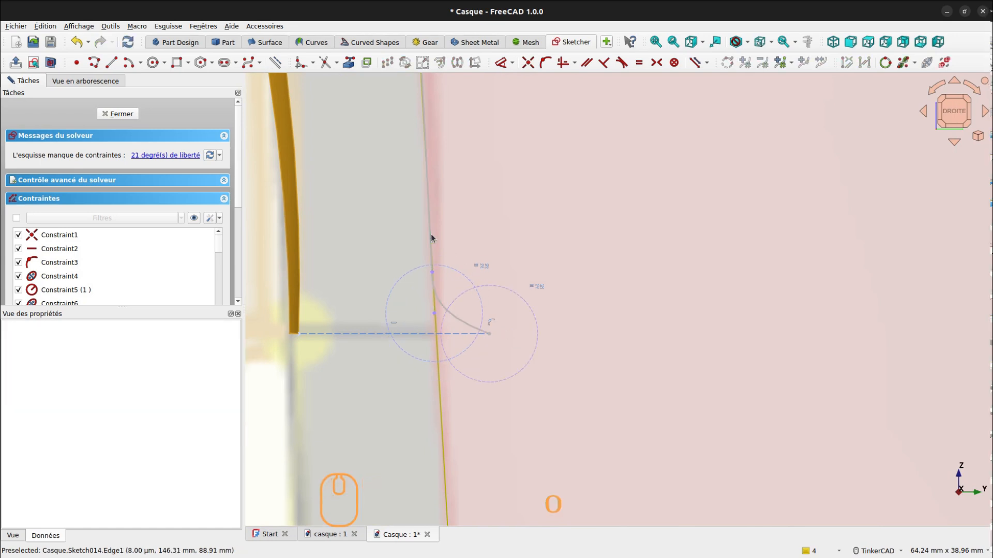
{"action": "key", "text": "ctrl+z"}
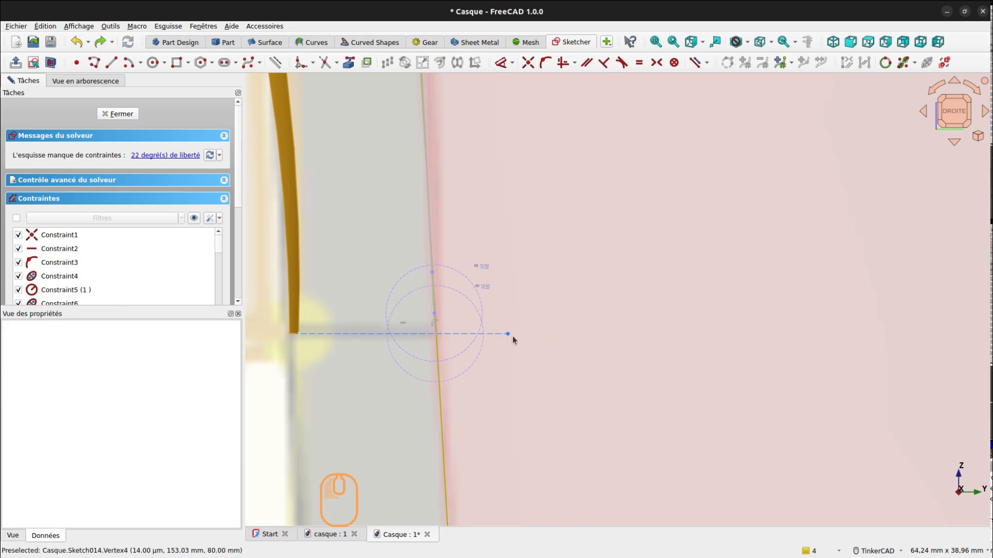
Step: Shorten the construction line in Sketch014 to end at the trimmed B-spline's lower end and close the sketch
{"action": "left_click_drag", "start_coordinate": [494, 336], "coordinate": [437, 339]}
{"action": "scroll", "coordinate": [635, 240], "scroll_direction": "down", "scroll_amount": 5}
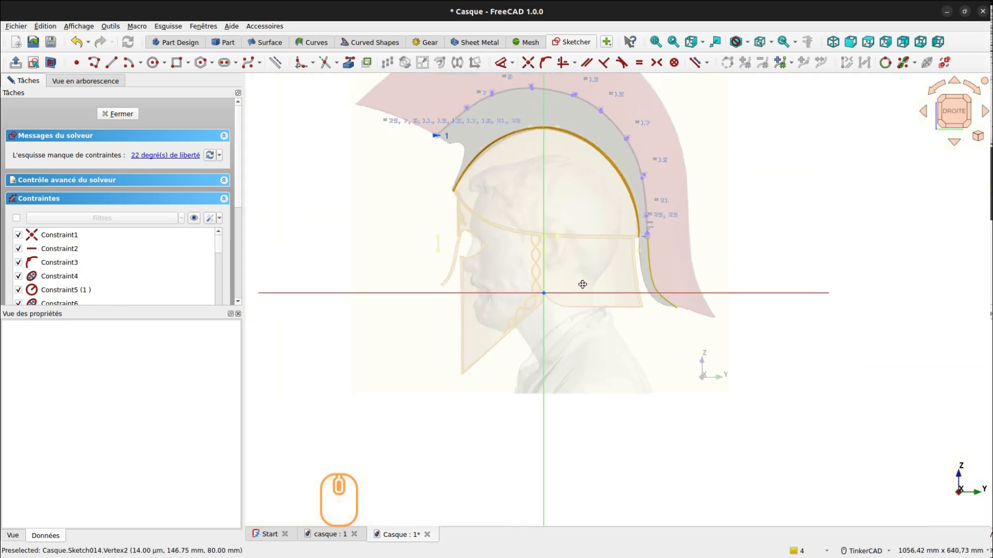
{"action": "middle_click_drag", "start_coordinate": [574, 244], "coordinate": [578, 313]}
{"action": "key", "text": "Escape"}
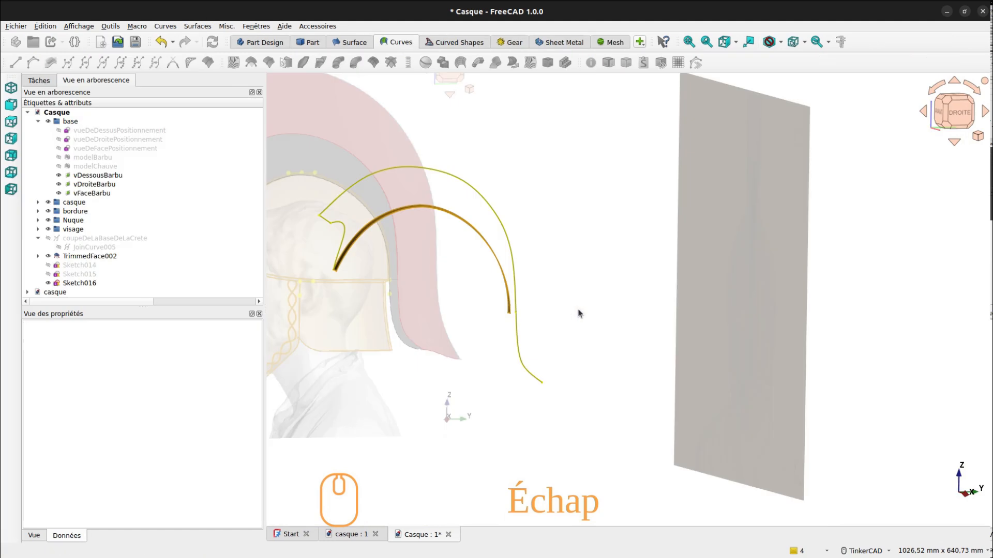
Step: Open Sketch016 for editing and project the rear lower corner vertex of the trimmed dome strip as external geometry
{"action": "left_click", "coordinate": [519, 357]}
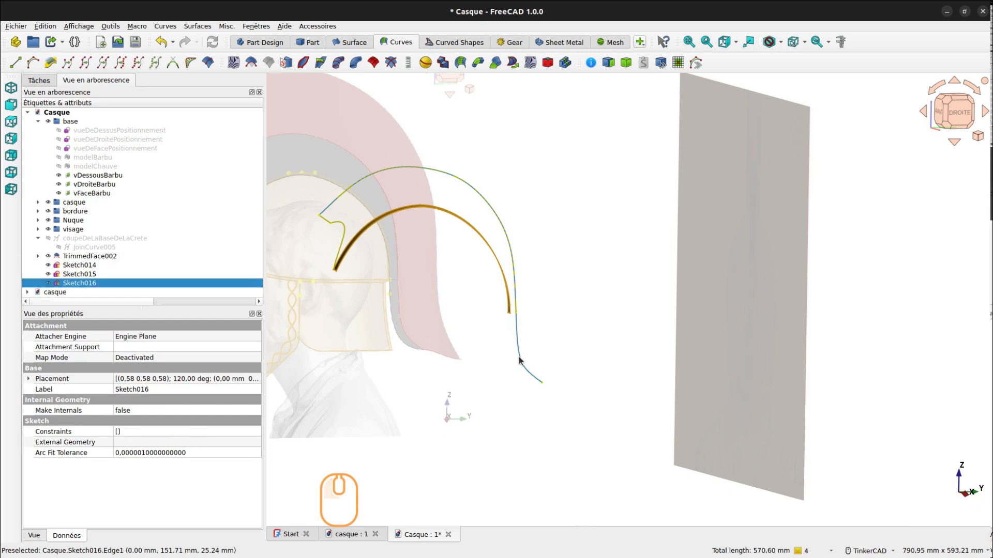
{"action": "double_click", "coordinate": [74, 282]}
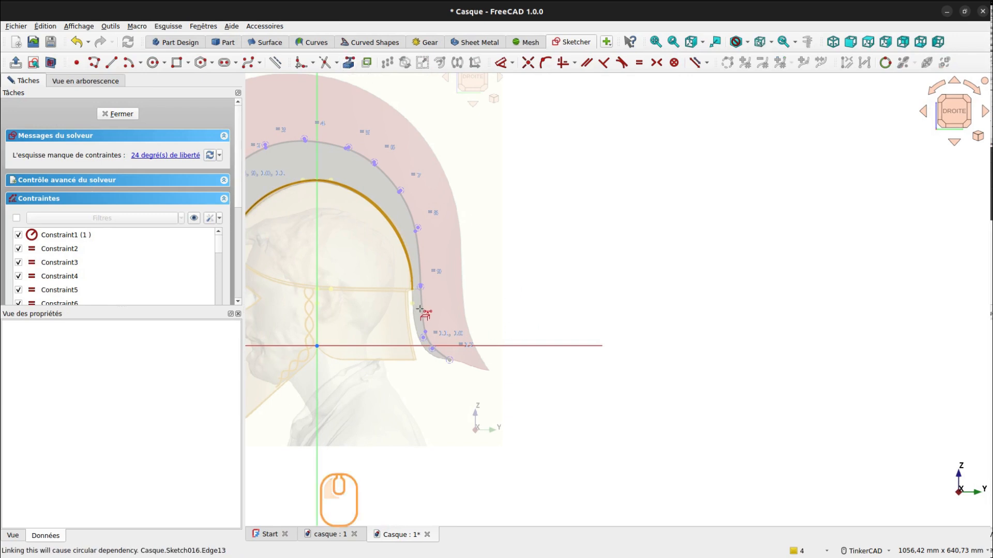
{"action": "scroll", "coordinate": [417, 290], "scroll_direction": "up", "scroll_amount": 5}
{"action": "scroll", "coordinate": [415, 291], "scroll_direction": "up", "scroll_amount": 4}
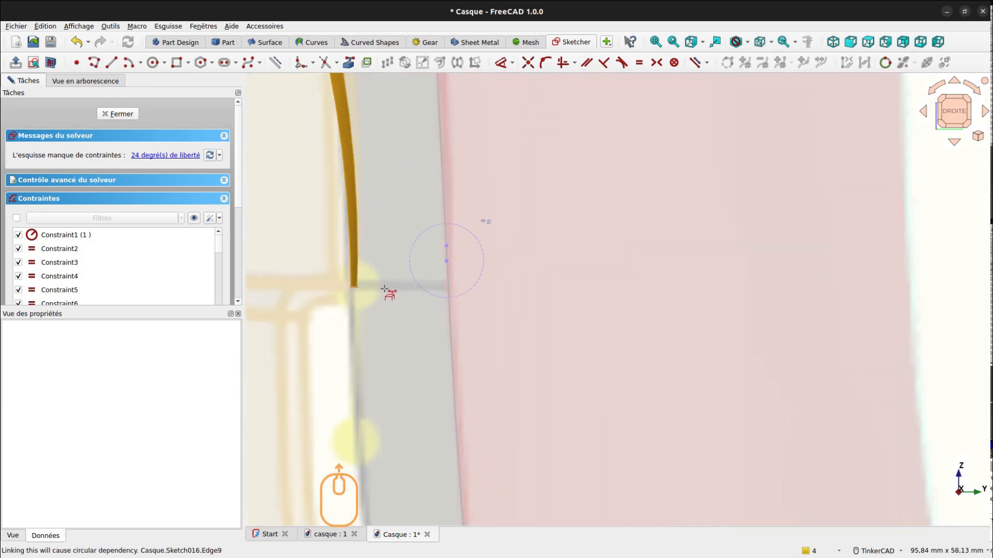
{"action": "scroll", "coordinate": [385, 289], "scroll_direction": "up", "scroll_amount": 5}
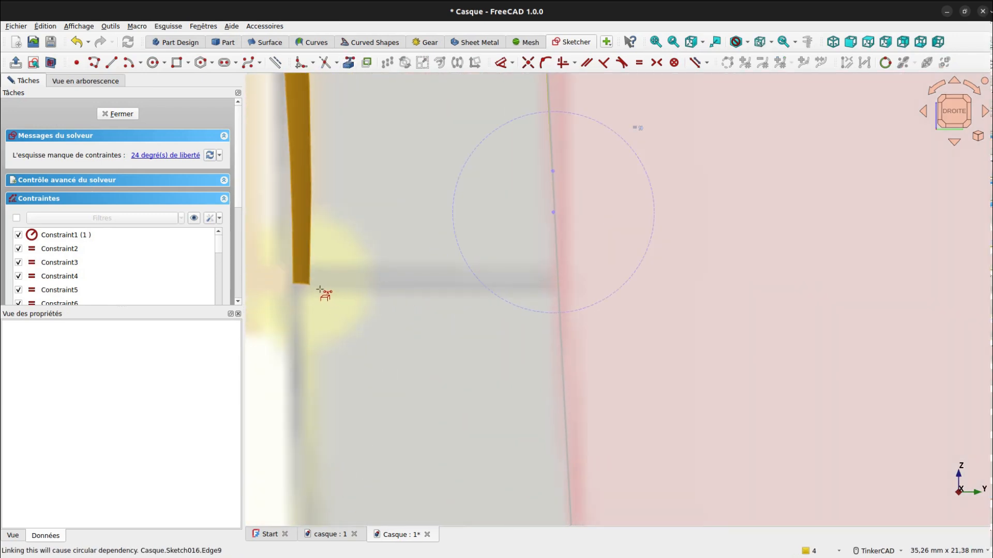
{"action": "scroll", "coordinate": [436, 282], "scroll_direction": "down", "scroll_amount": 4}
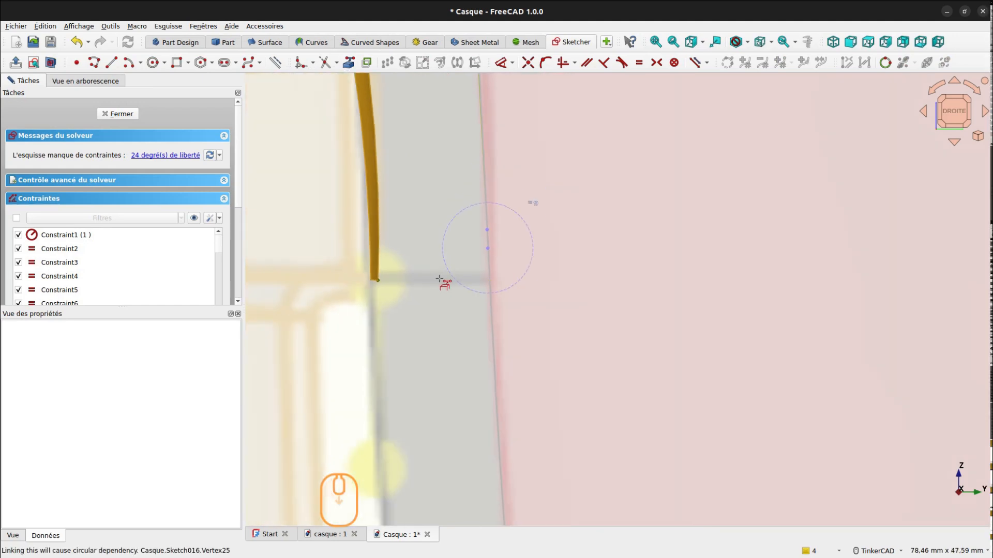
Step: Draw a horizontal construction line about 19 mm long from the projected vertex rearward across Sketch016's B-spline
{"action": "left_click", "coordinate": [112, 63]}
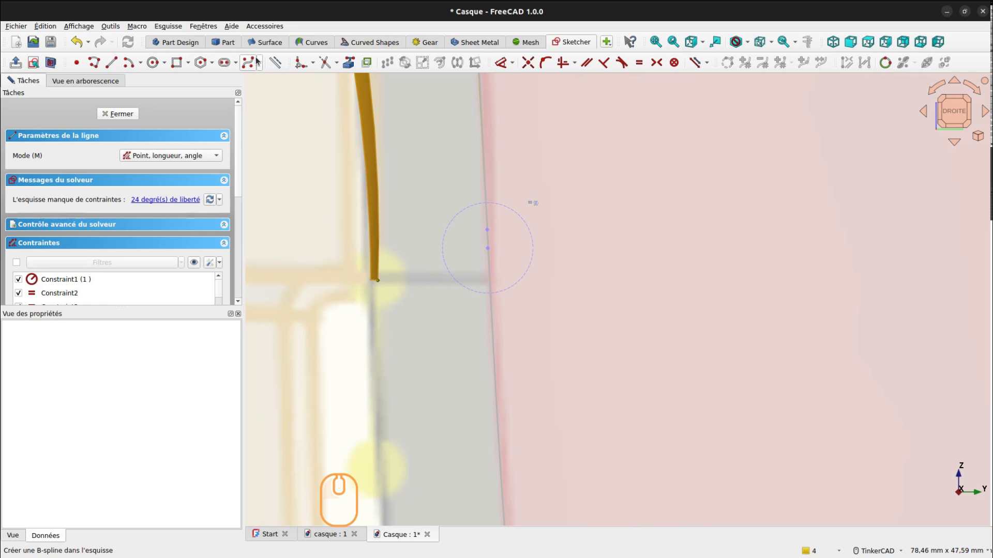
{"action": "right_click_drag", "start_coordinate": [432, 282], "coordinate": [419, 280]}
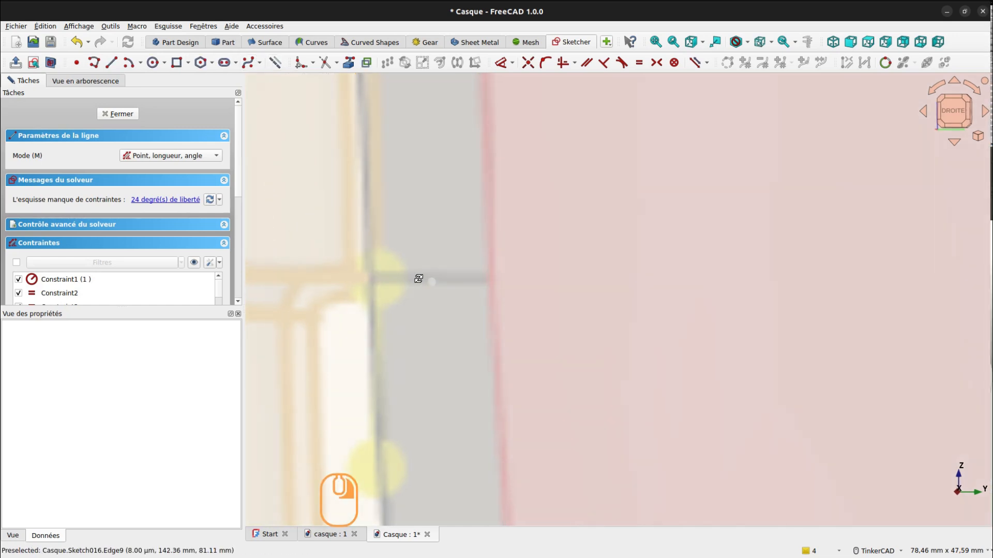
{"action": "scroll", "coordinate": [420, 267], "scroll_direction": "down", "scroll_amount": 3}
{"action": "scroll", "coordinate": [361, 258], "scroll_direction": "down", "scroll_amount": 2}
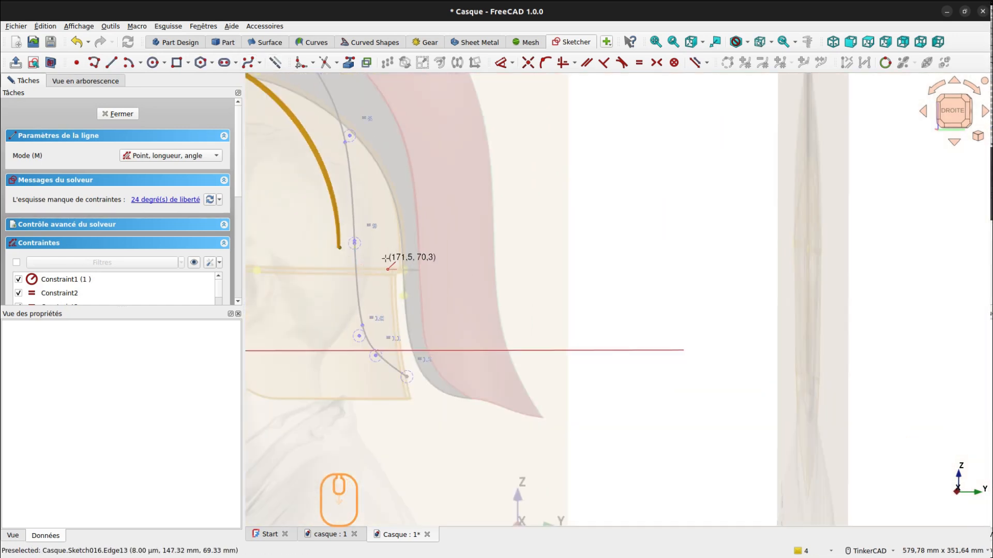
{"action": "scroll", "coordinate": [351, 251], "scroll_direction": "up", "scroll_amount": 6}
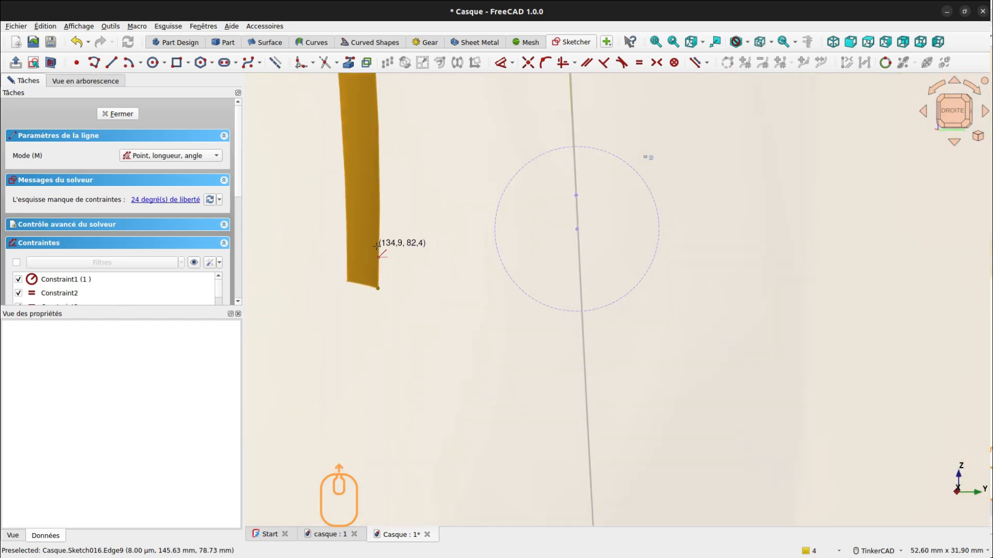
{"action": "left_click", "coordinate": [386, 316]}
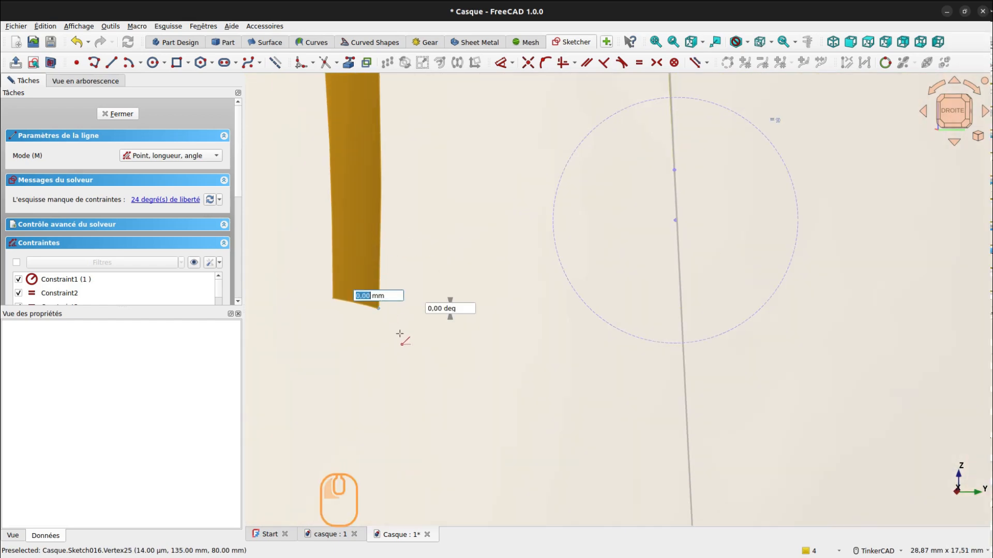
{"action": "left_click", "coordinate": [863, 306]}
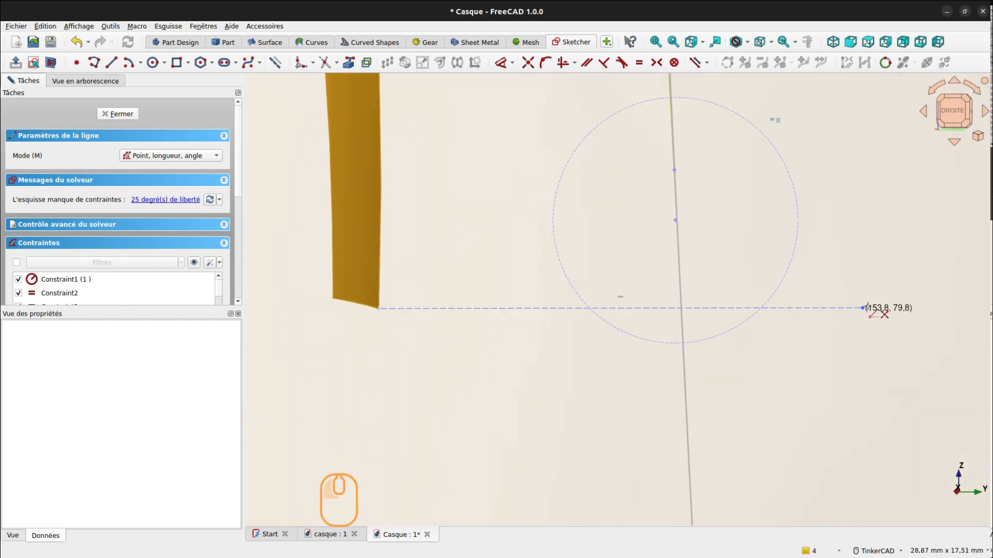
{"action": "scroll", "coordinate": [864, 304], "scroll_direction": "down", "scroll_amount": 5}
{"action": "right_click", "coordinate": [851, 349]}
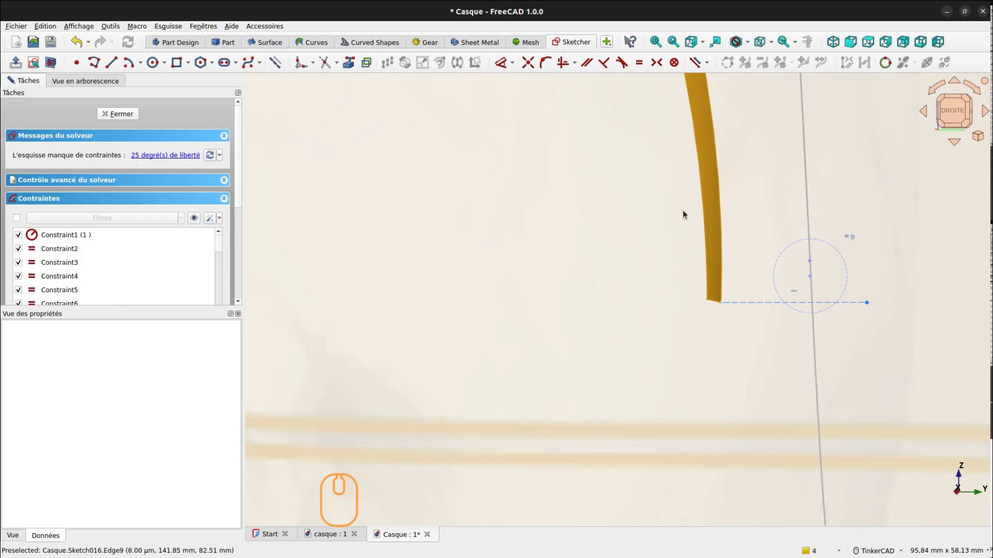
Step: Trim away the part of Sketch016's B-spline below the construction line and close the sketch
{"action": "left_click", "coordinate": [325, 62]}
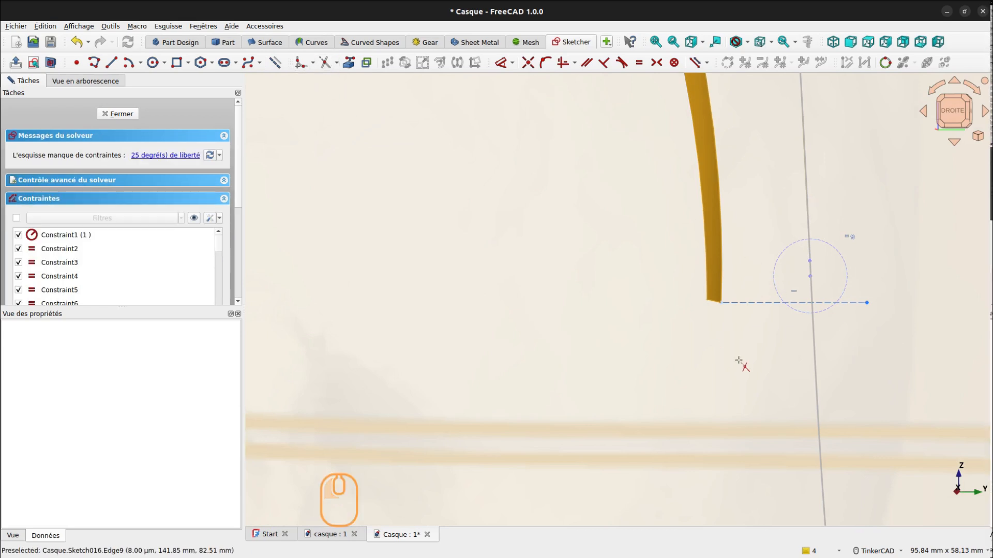
{"action": "left_click", "coordinate": [814, 444]}
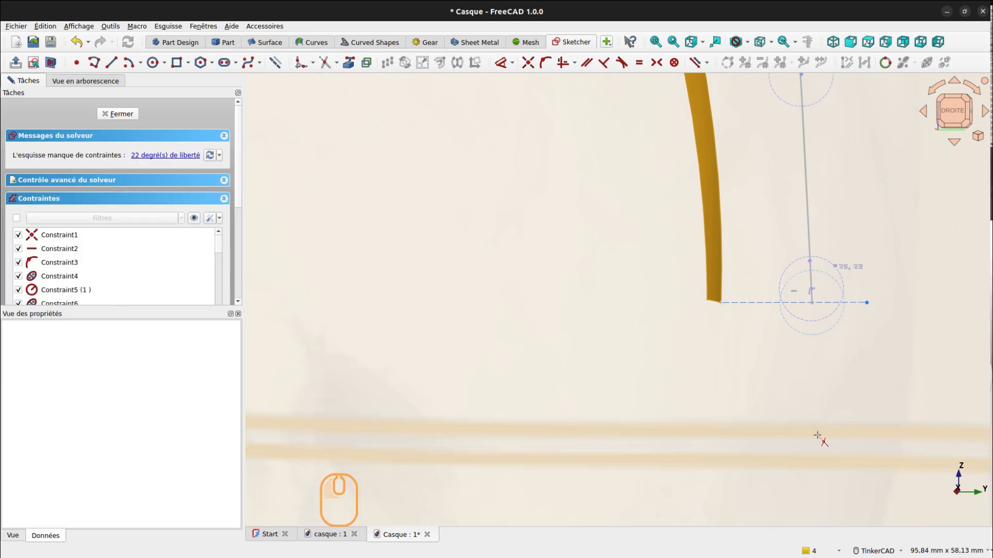
{"action": "right_click", "coordinate": [765, 384]}
{"action": "left_click", "coordinate": [331, 146]}
{"action": "key", "text": "Escape"}
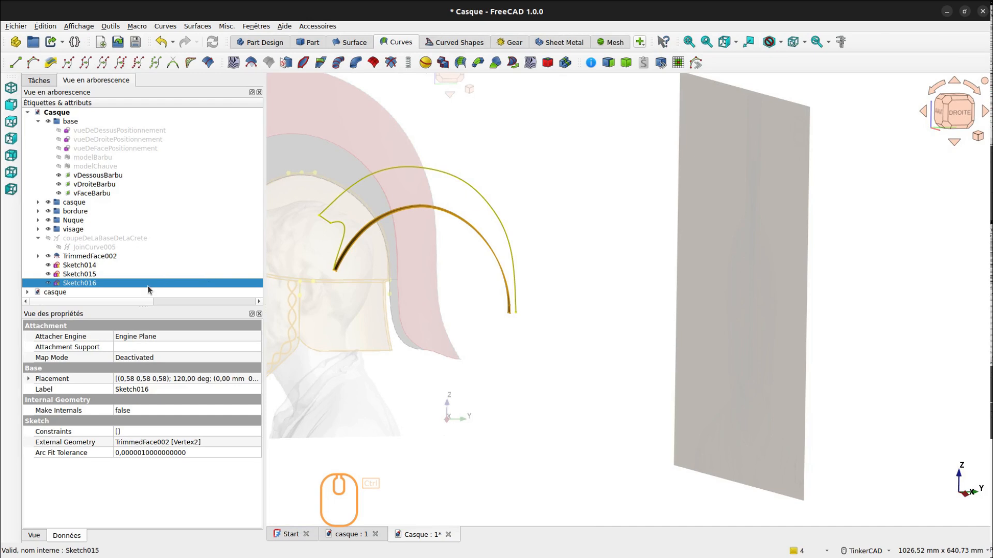
Step: Reopen Sketch016 and undo the trim of its B-spline
{"action": "double_click", "coordinate": [79, 283]}
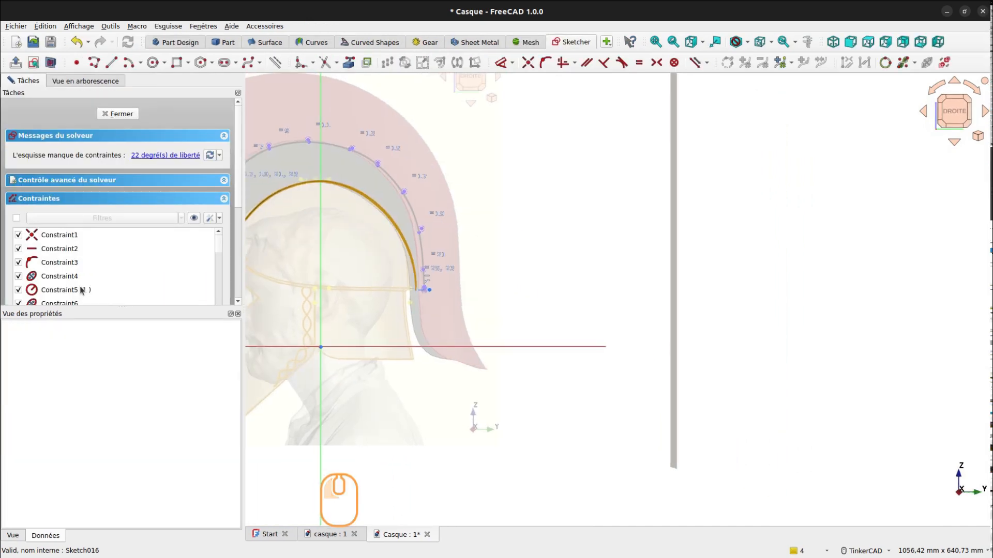
{"action": "scroll", "coordinate": [450, 287], "scroll_direction": "up", "scroll_amount": 5}
{"action": "key", "text": "ctrl+z"}
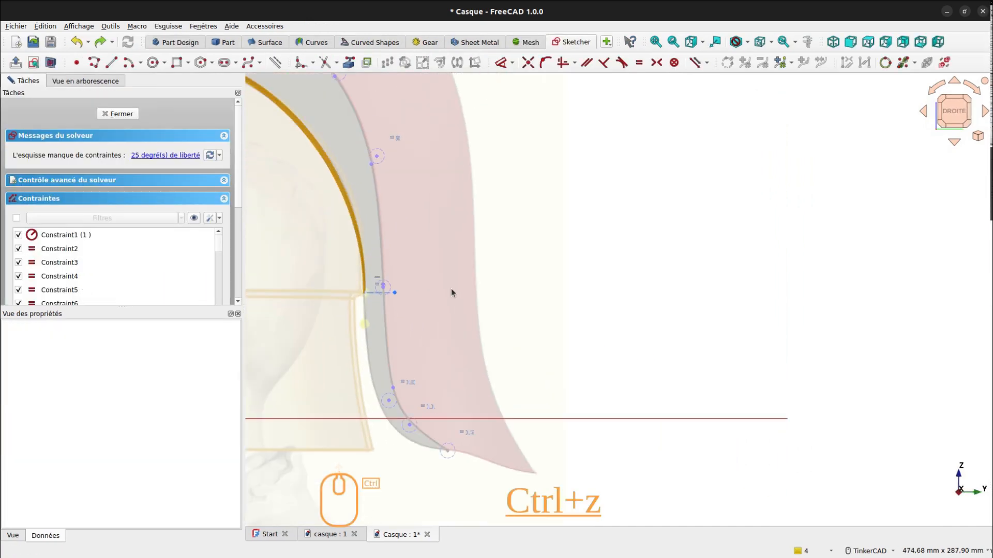
Step: Trim away the part of Sketch016's B-spline above the construction line, keeping the rear tail, and close the sketch
{"action": "left_click", "coordinate": [324, 62]}
{"action": "left_click", "coordinate": [380, 184]}
{"action": "right_click", "coordinate": [537, 209]}
{"action": "scroll", "coordinate": [535, 207], "scroll_direction": "down", "scroll_amount": 4}
{"action": "key", "text": "Escape"}
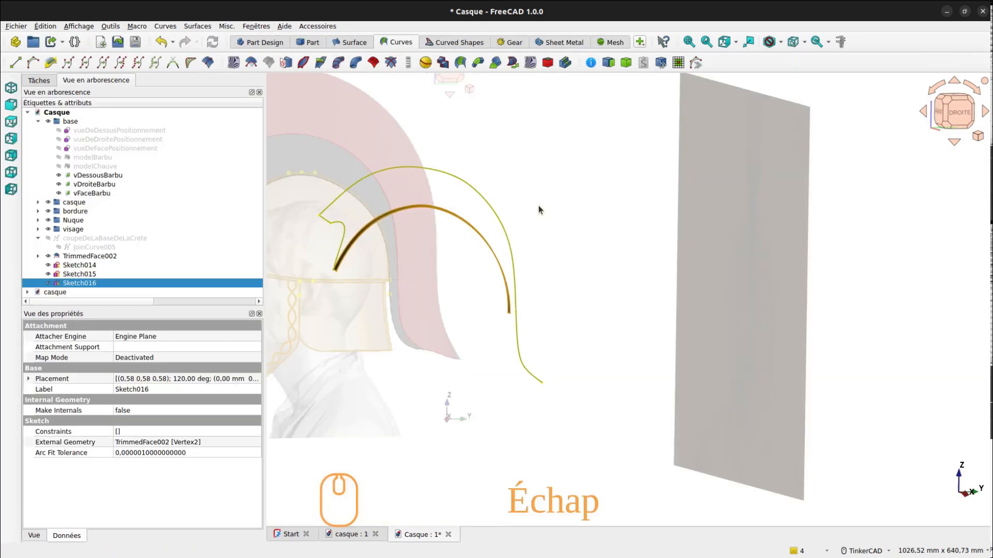
{"action": "scroll", "coordinate": [539, 206], "scroll_direction": "down", "scroll_amount": 1}
{"action": "left_click", "coordinate": [528, 333]}
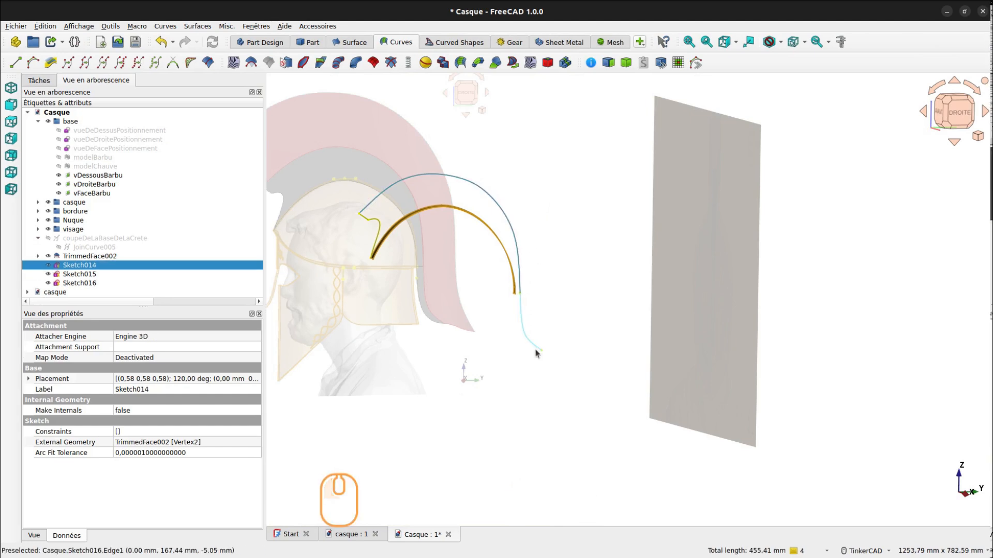
{"action": "left_click", "coordinate": [450, 299]}
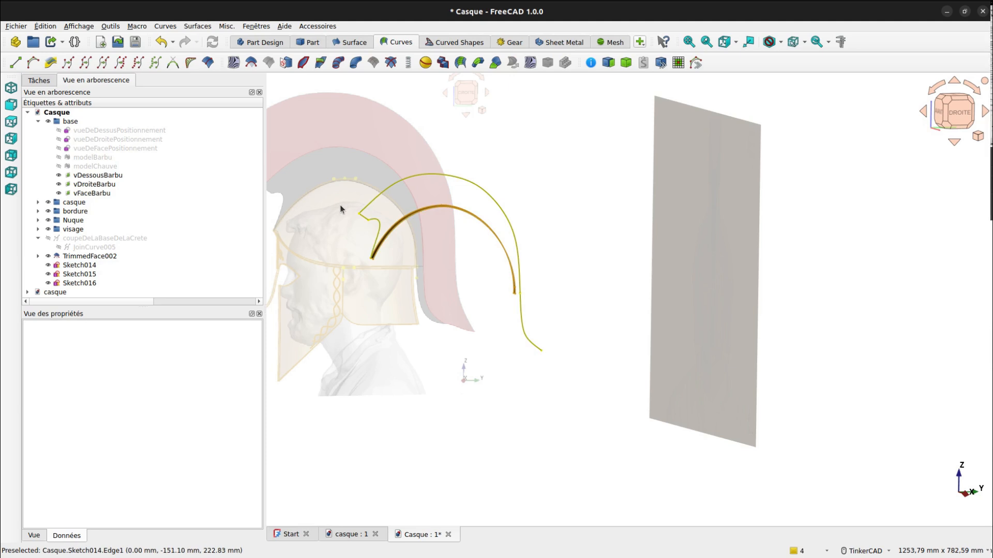
Step: Create a new sketch on the YZ plane with a 0 mm offset
{"action": "left_click", "coordinate": [410, 331]}
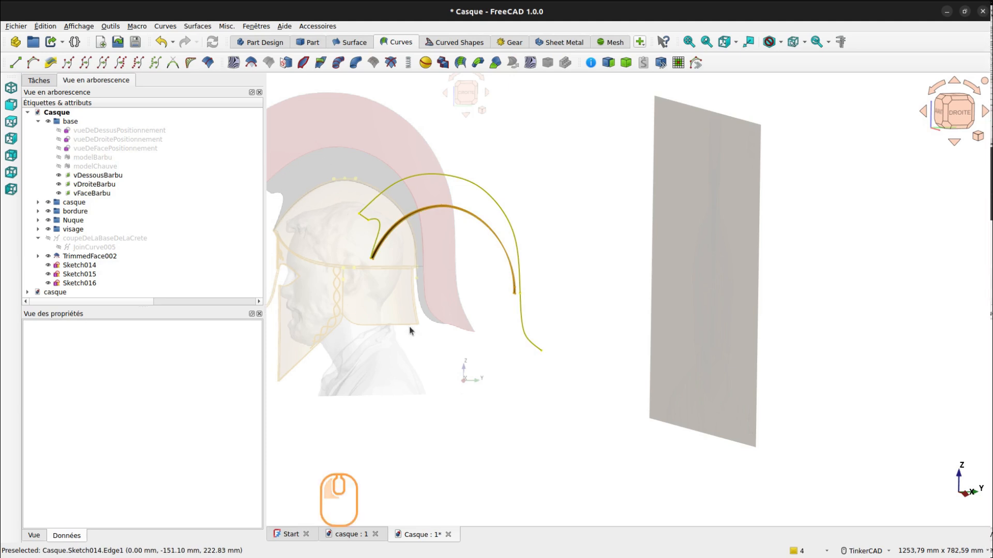
{"action": "key", "text": "shift+z"}
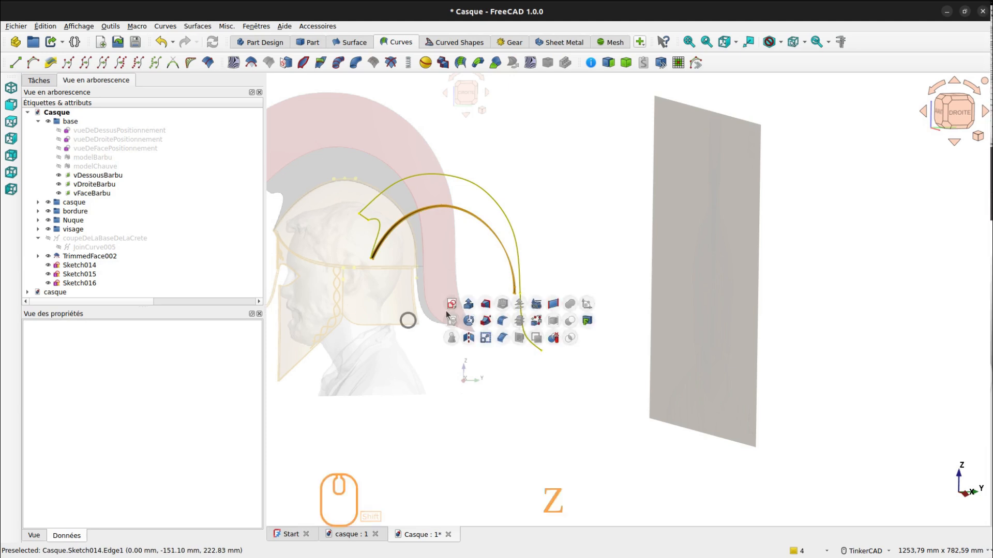
{"action": "left_click", "coordinate": [451, 306]}
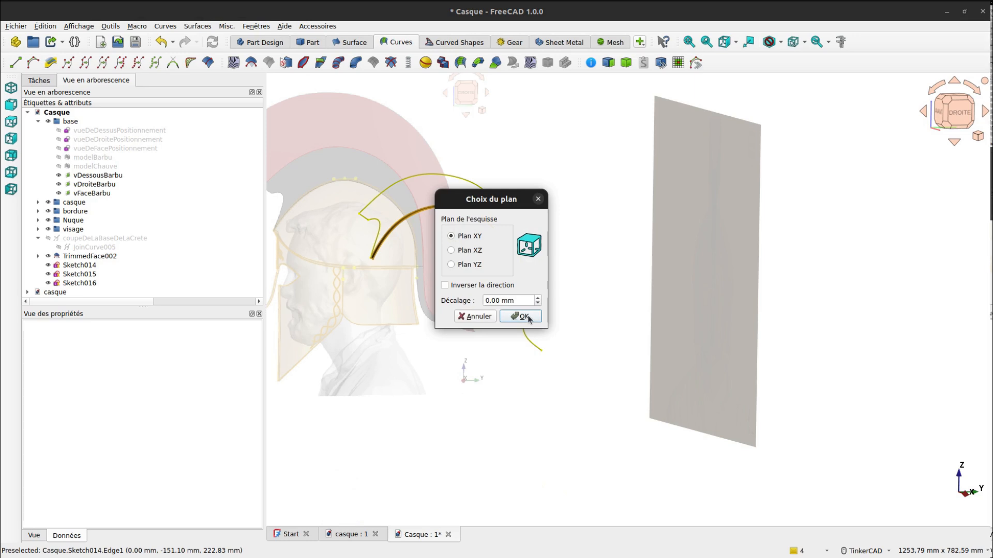
{"action": "left_click", "coordinate": [454, 264]}
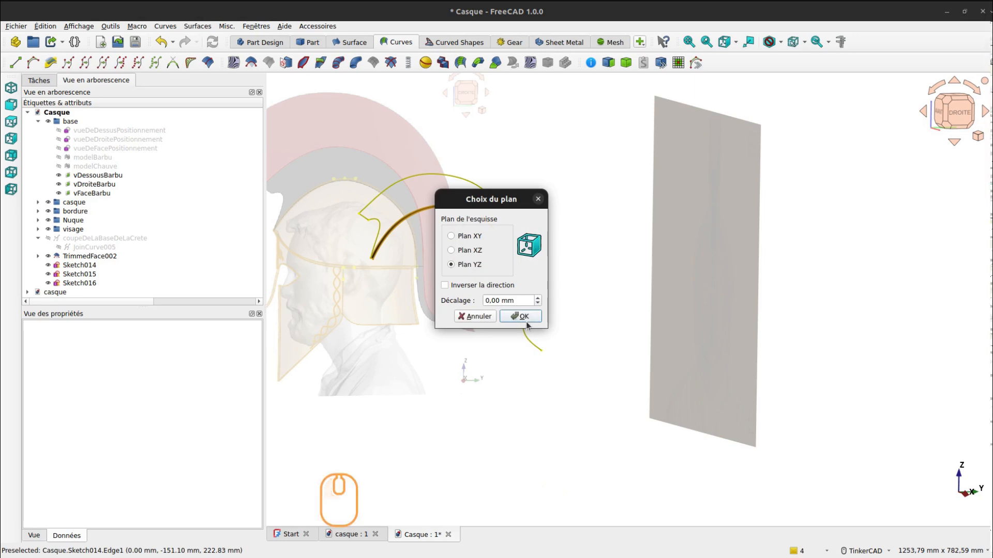
{"action": "left_click", "coordinate": [524, 317]}
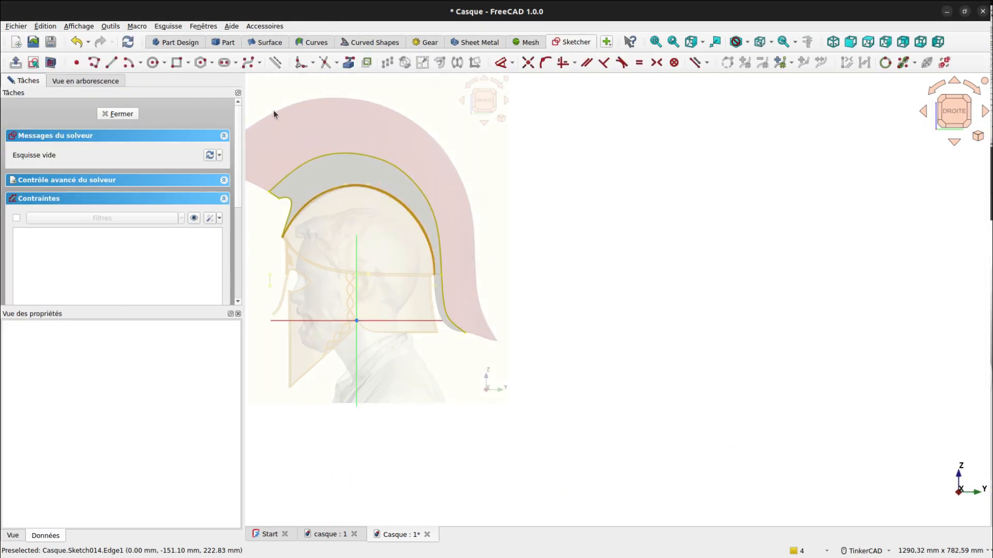
Step: Link the rear end corner of the dome strip into the new sketch as external geometry
{"action": "left_click", "coordinate": [349, 63]}
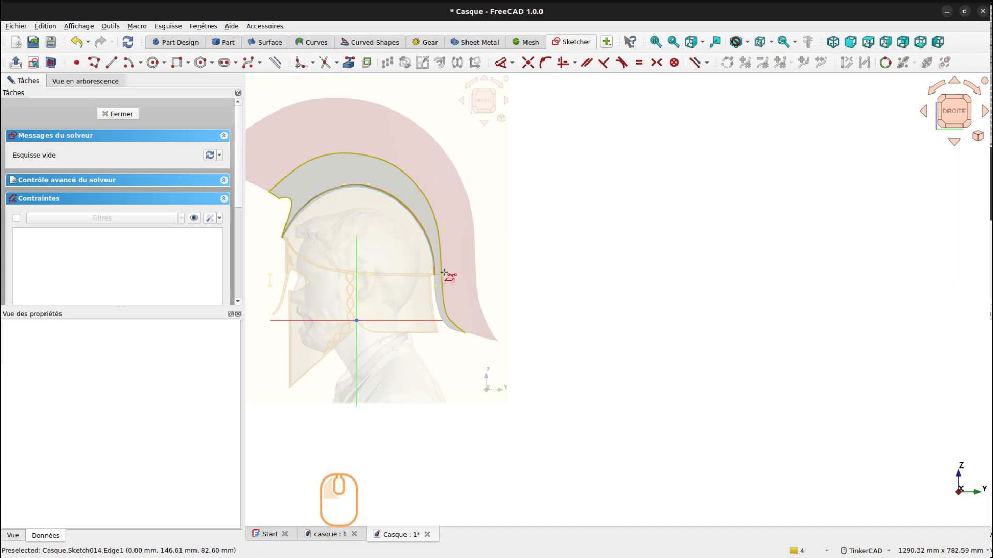
{"action": "scroll", "coordinate": [443, 272], "scroll_direction": "up", "scroll_amount": 8}
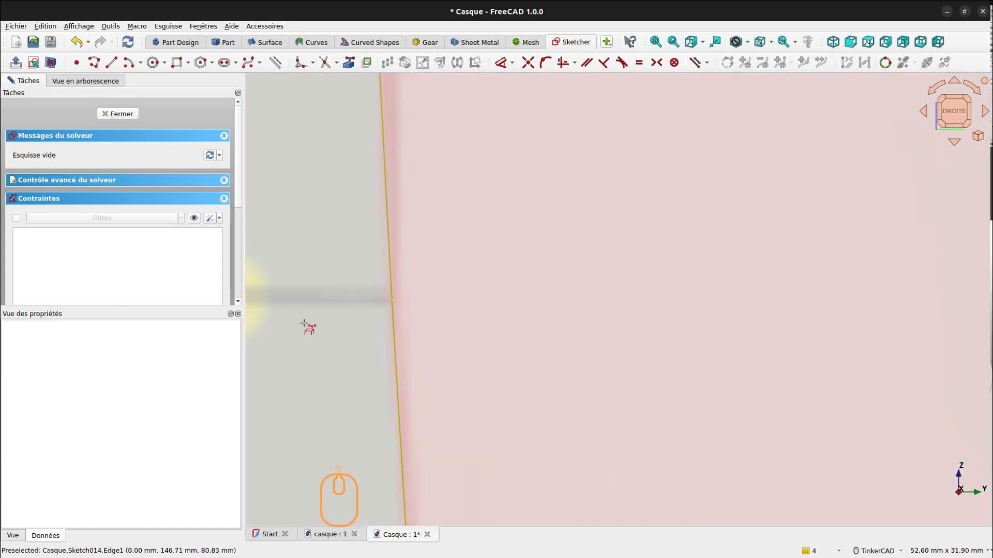
{"action": "mouse_move", "coordinate": [304, 323]}
{"action": "middle_mouse_down"}
{"action": "mouse_move", "coordinate": [361, 304]}
{"action": "mouse_move", "coordinate": [413, 330]}
{"action": "middle_mouse_up"}
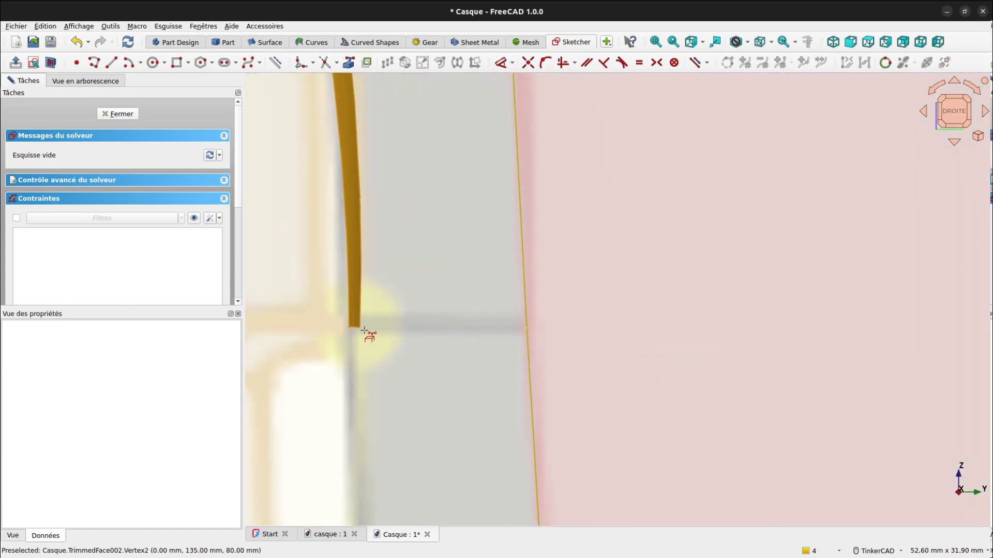
{"action": "scroll", "coordinate": [530, 345], "scroll_direction": "down", "scroll_amount": 3}
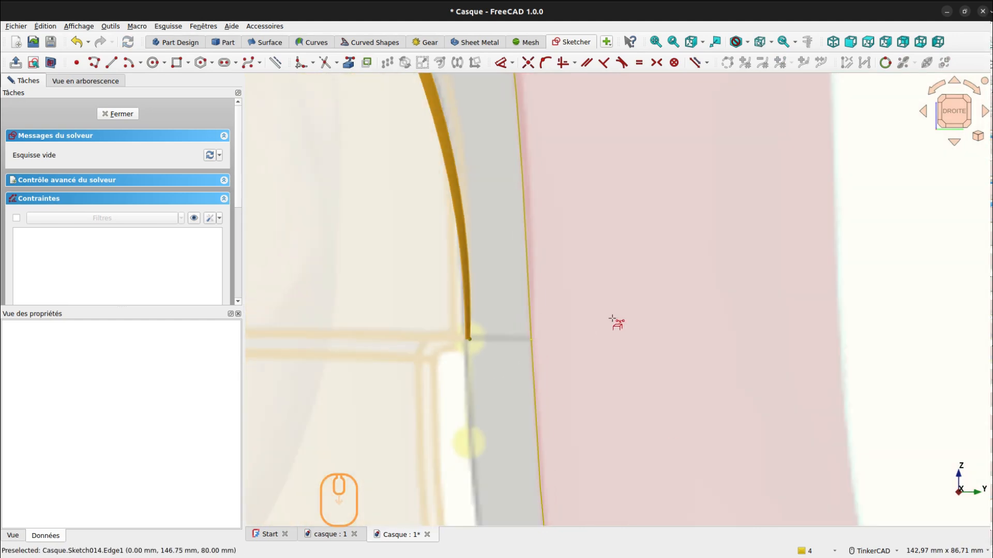
Step: Draw a degree-3 B-spline with seven control points from the dome strip's rear end along the grey crest base's lower edge to its tip
{"action": "left_click", "coordinate": [249, 62]}
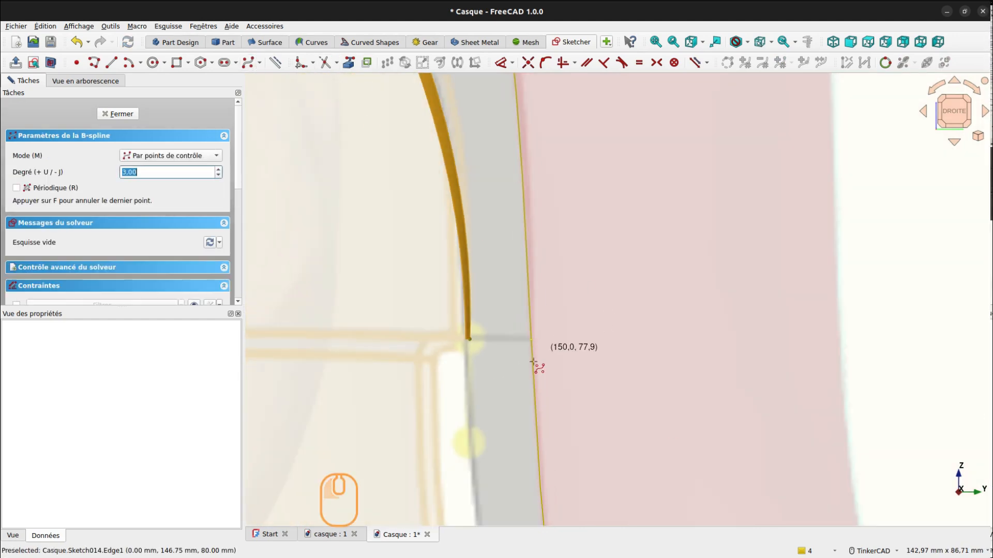
{"action": "left_click", "coordinate": [473, 344]}
{"action": "scroll", "coordinate": [633, 381], "scroll_direction": "down", "scroll_amount": 5}
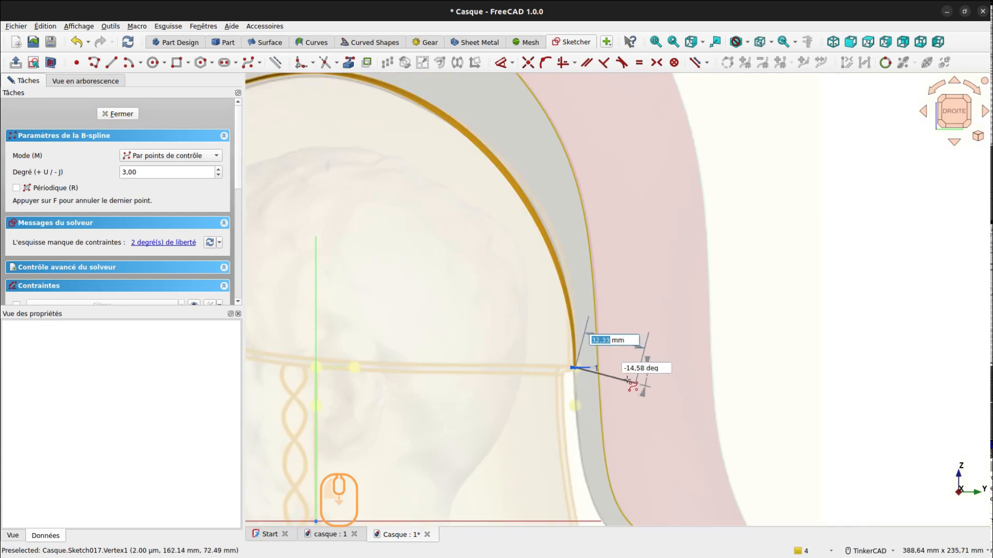
{"action": "mouse_move", "coordinate": [630, 388]}
{"action": "middle_mouse_down"}
{"action": "mouse_move", "coordinate": [507, 20]}
{"action": "mouse_move", "coordinate": [500, 170]}
{"action": "middle_mouse_up"}
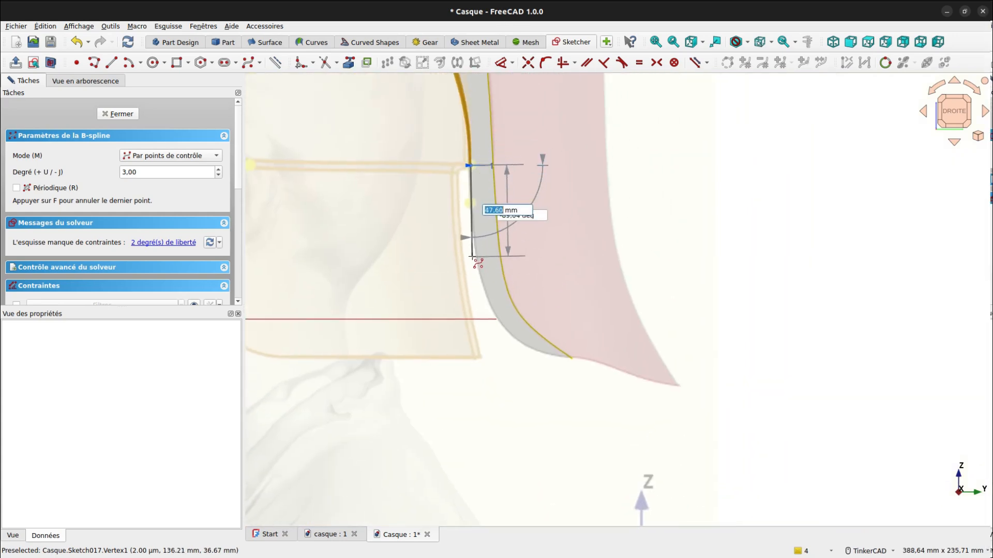
{"action": "left_click", "coordinate": [469, 227]}
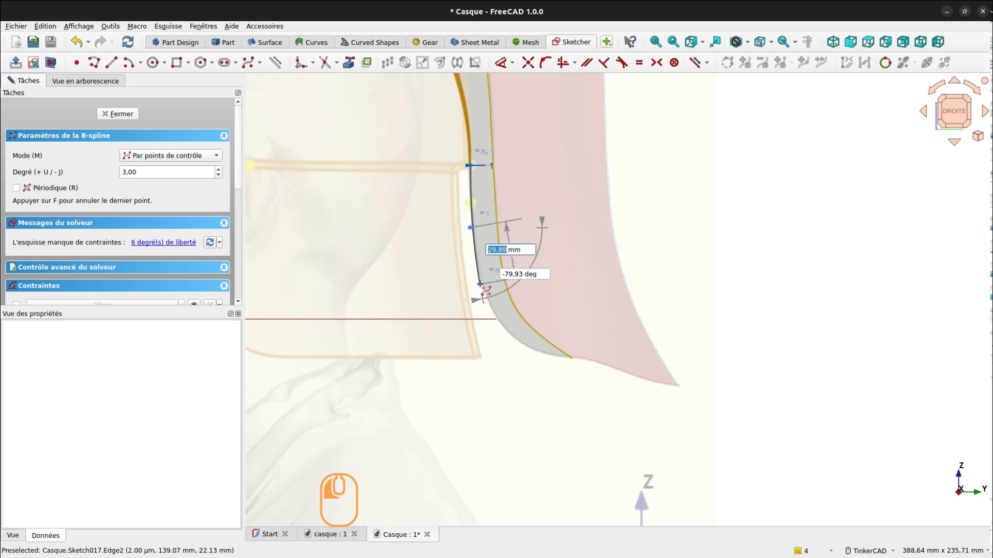
{"action": "left_click", "coordinate": [480, 284]}
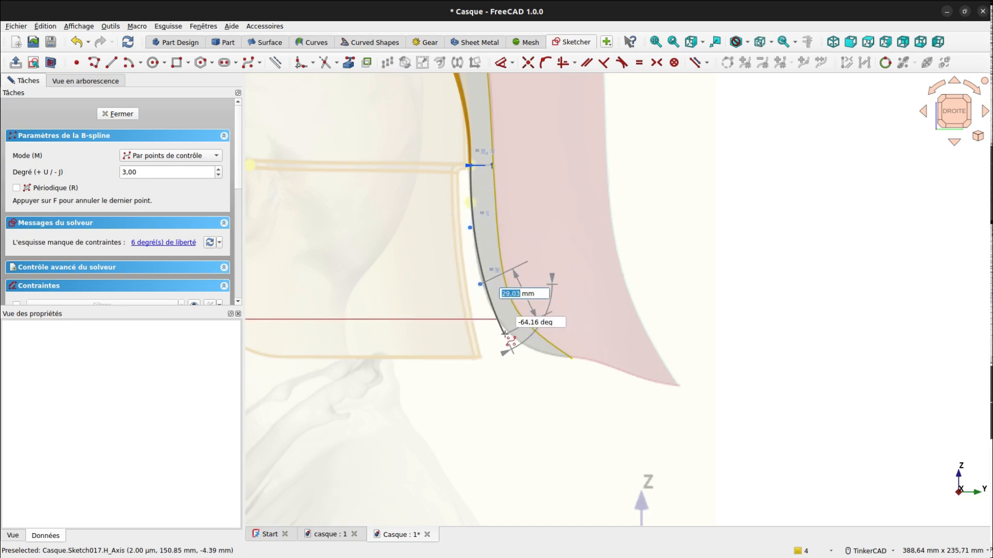
{"action": "left_click", "coordinate": [505, 333]}
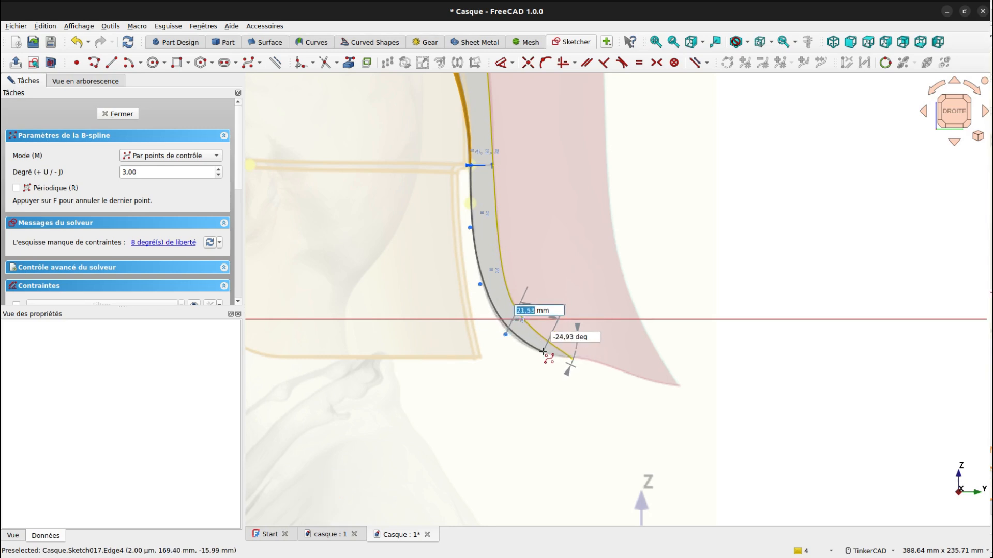
{"action": "left_click", "coordinate": [530, 349]}
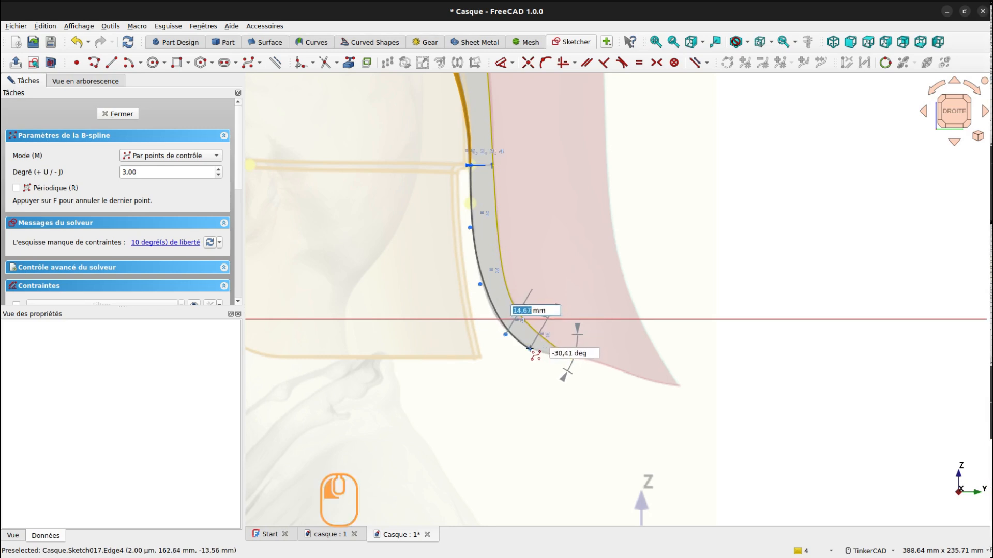
{"action": "left_click", "coordinate": [555, 356]}
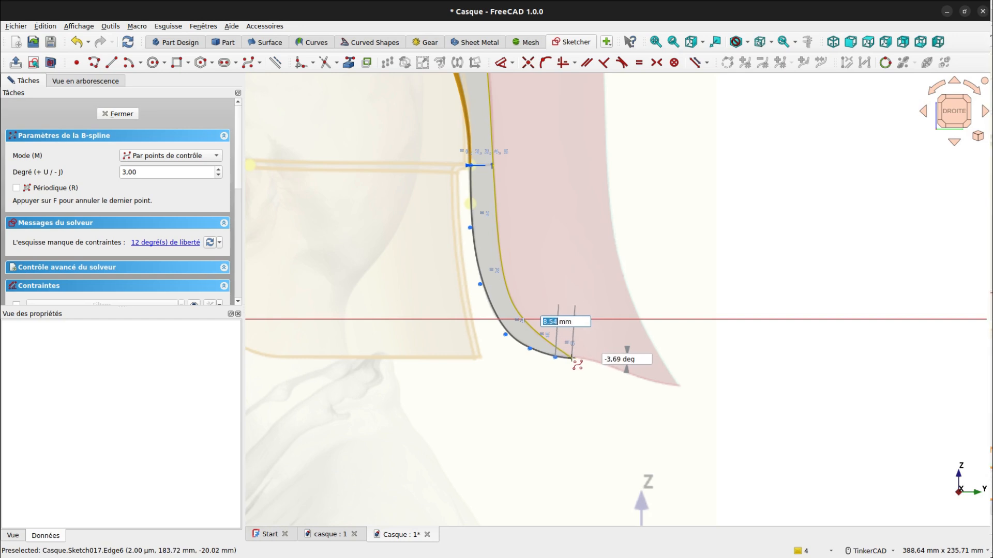
{"action": "left_click", "coordinate": [573, 358]}
{"action": "right_click", "coordinate": [572, 358]}
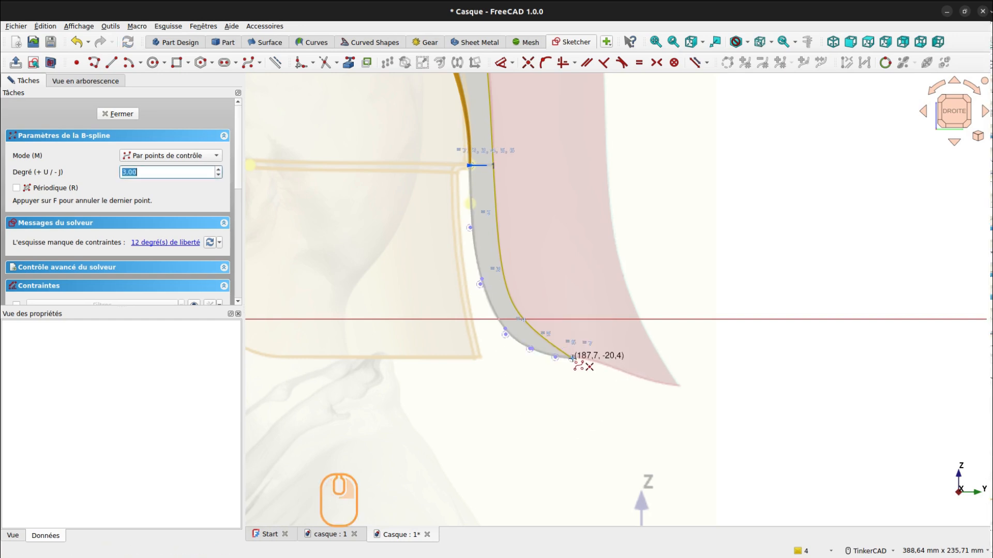
{"action": "right_click", "coordinate": [629, 284]}
Step: Link Sketch016's rear tail curve into the sketch as external geometry to obtain its tip point
{"action": "left_click", "coordinate": [346, 65]}
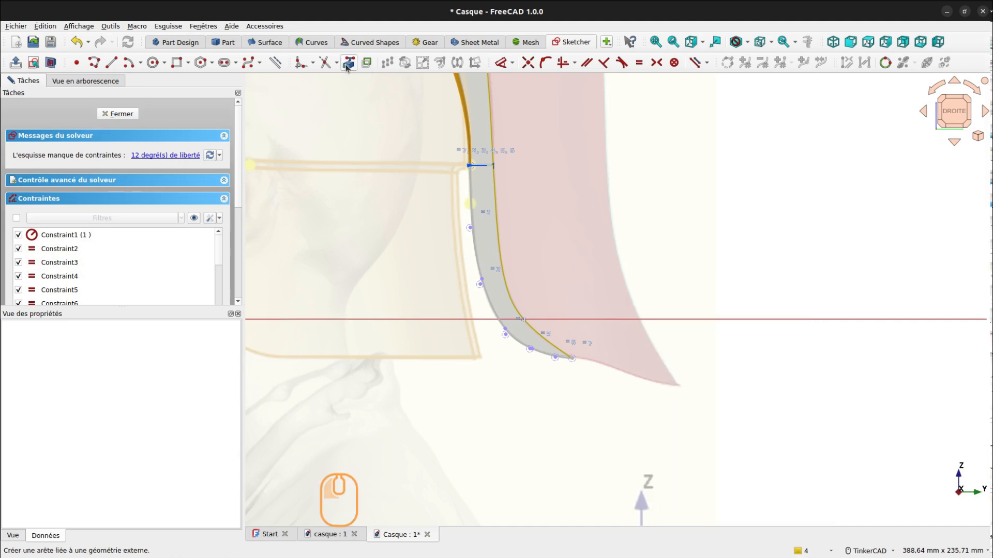
{"action": "scroll", "coordinate": [576, 390], "scroll_direction": "up", "scroll_amount": 4}
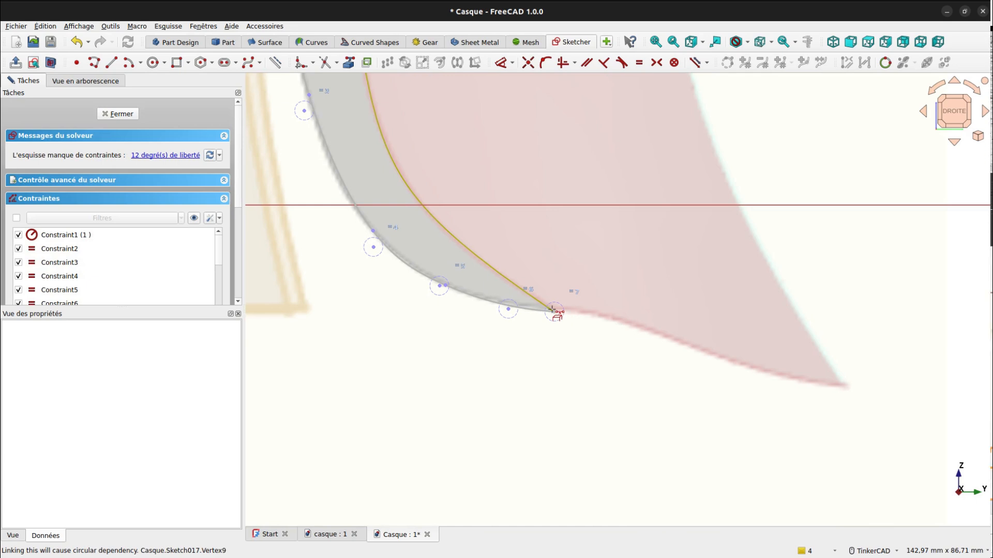
{"action": "left_click", "coordinate": [554, 311]}
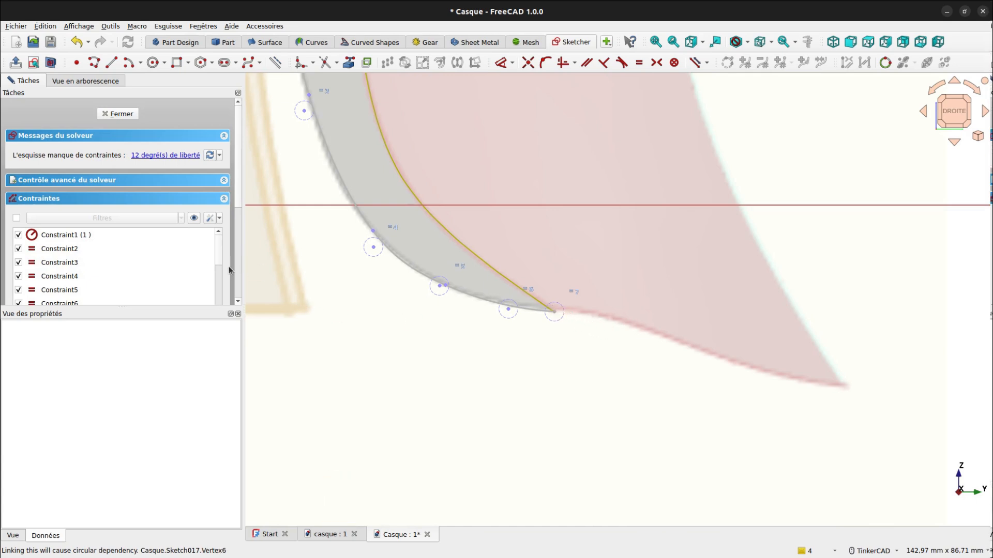
{"action": "scroll", "coordinate": [229, 268], "scroll_direction": "down", "scroll_amount": 5}
{"action": "scroll", "coordinate": [215, 269], "scroll_direction": "down", "scroll_amount": 3}
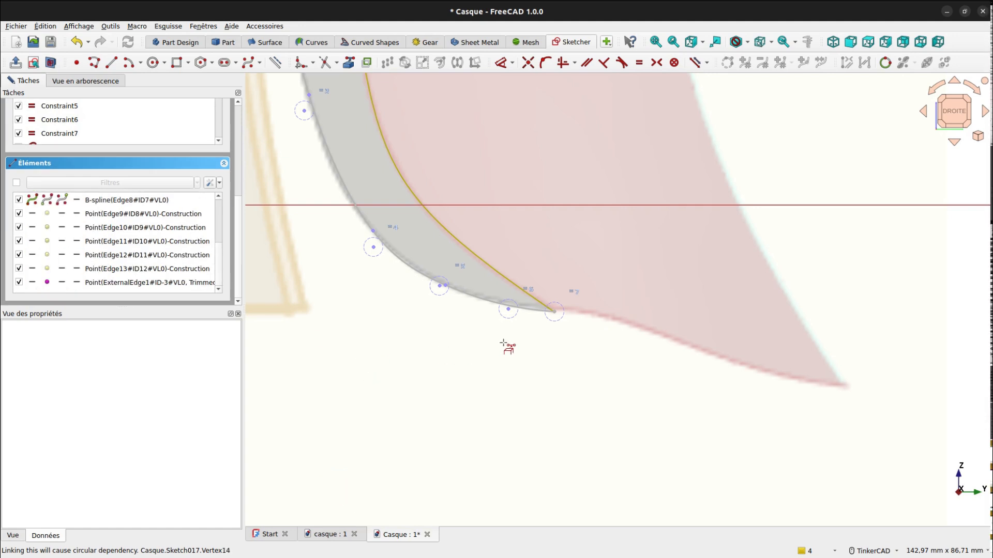
{"action": "scroll", "coordinate": [554, 312], "scroll_direction": "up", "scroll_amount": 2}
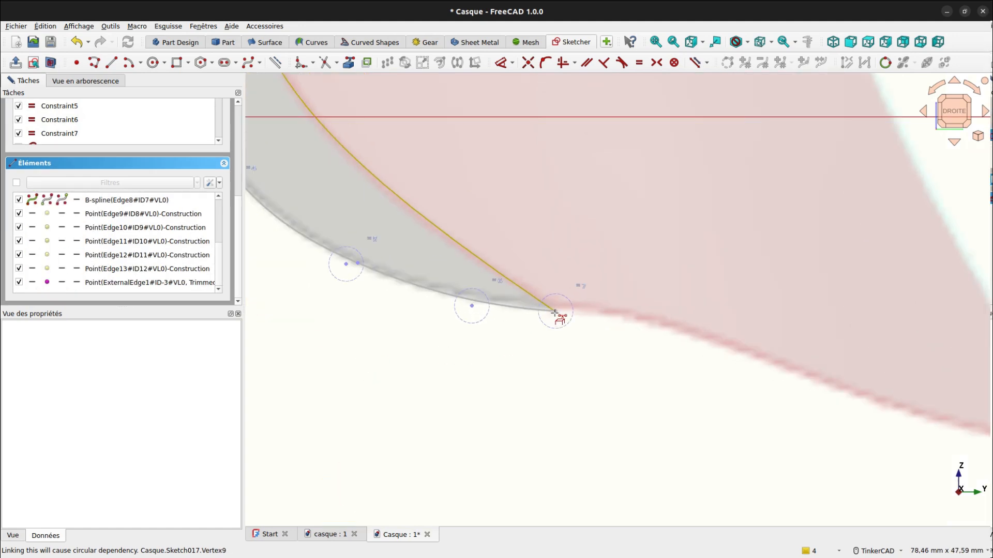
{"action": "left_click", "coordinate": [554, 313]}
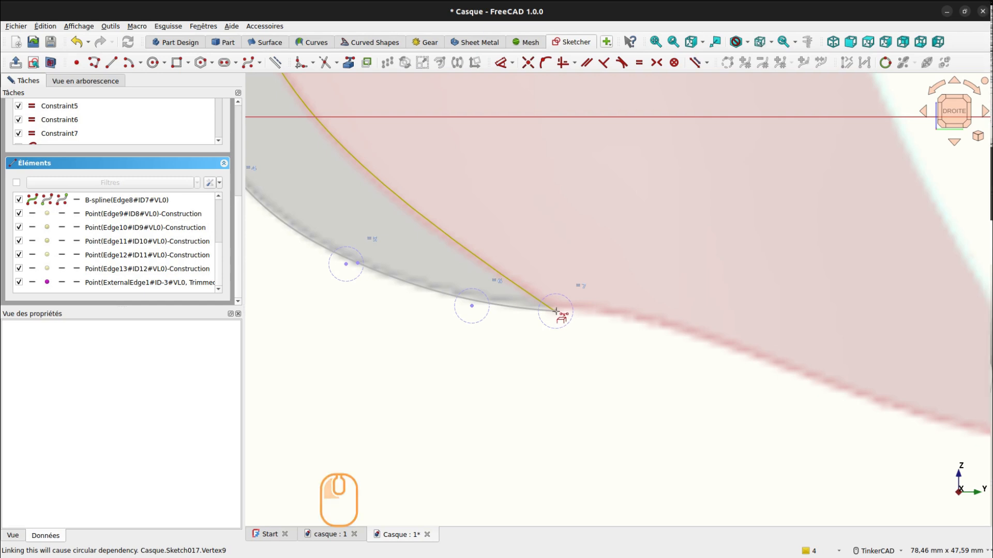
{"action": "scroll", "coordinate": [557, 310], "scroll_direction": "up", "scroll_amount": 2}
{"action": "scroll", "coordinate": [558, 309], "scroll_direction": "up", "scroll_amount": 1}
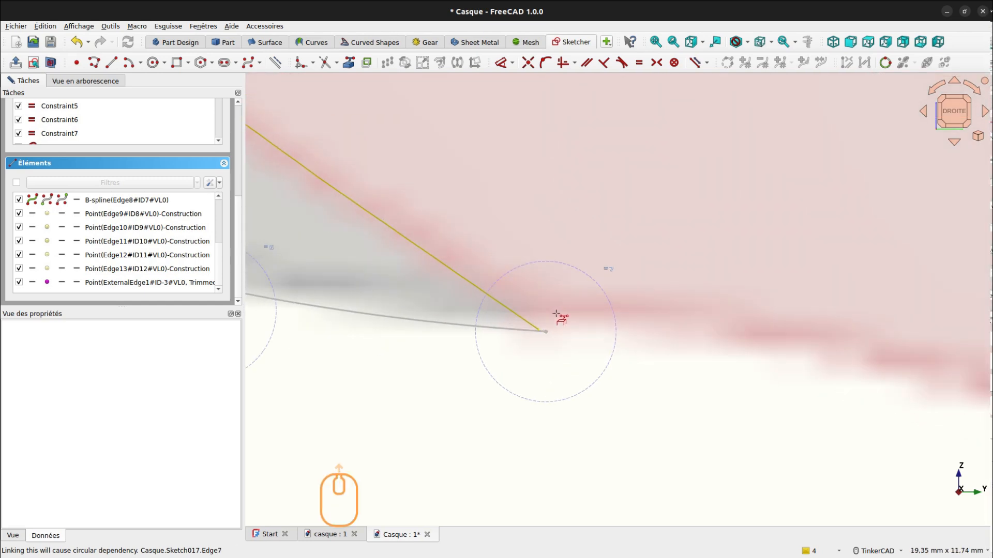
{"action": "left_click", "coordinate": [541, 335]}
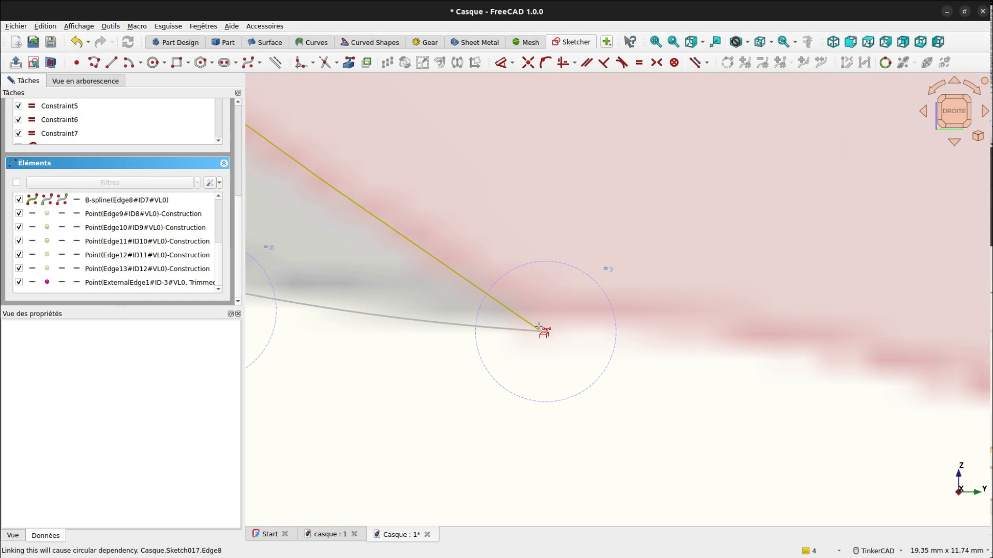
{"action": "scroll", "coordinate": [539, 325], "scroll_direction": "down", "scroll_amount": 3}
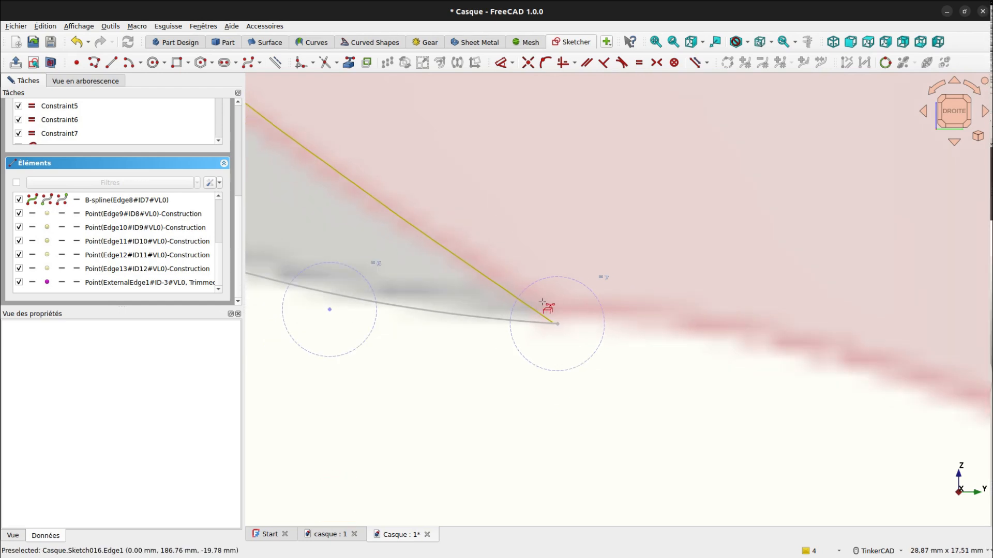
{"action": "left_click", "coordinate": [555, 314]}
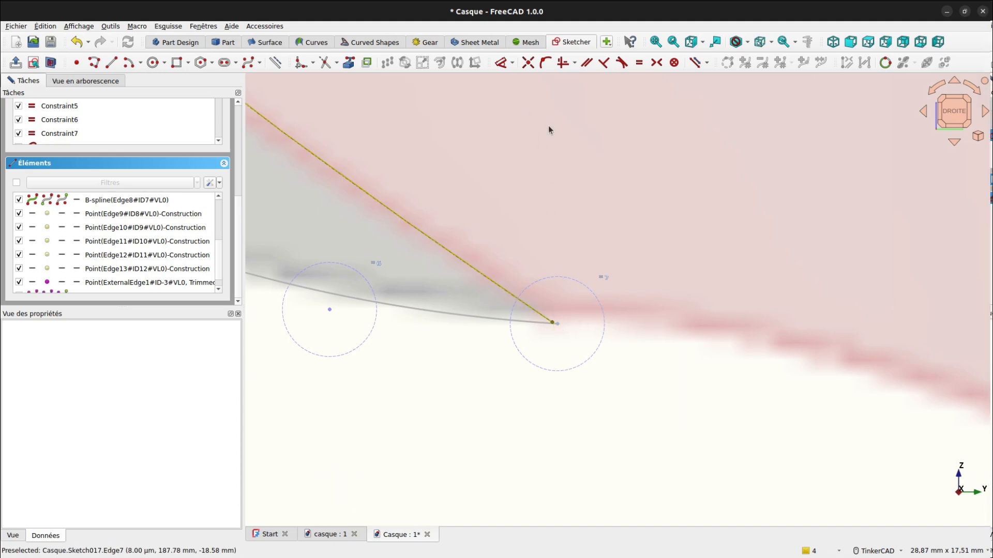
Step: Make the B-spline's lower end coincident with the tip of the linked tail curve and close the sketch
{"action": "left_click", "coordinate": [528, 62]}
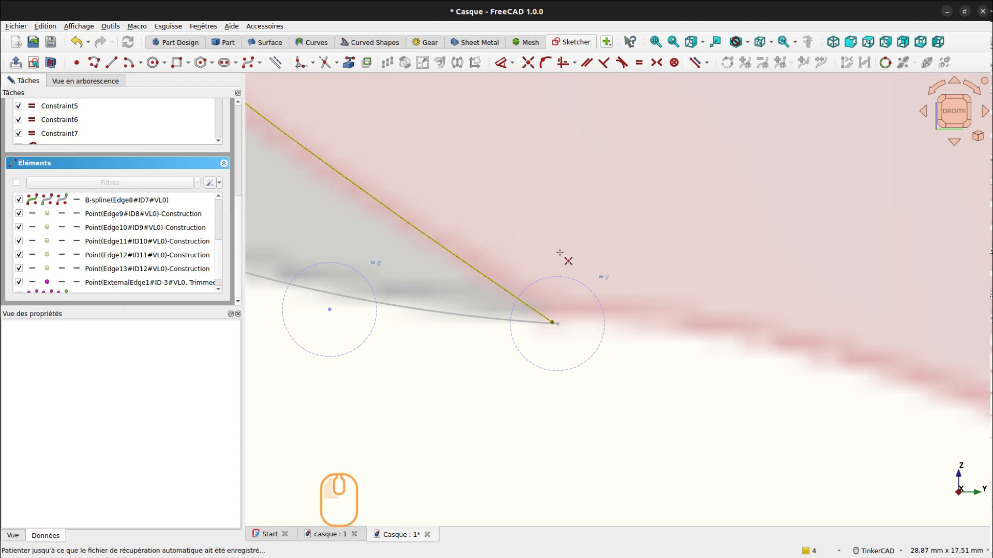
{"action": "left_click", "coordinate": [563, 323]}
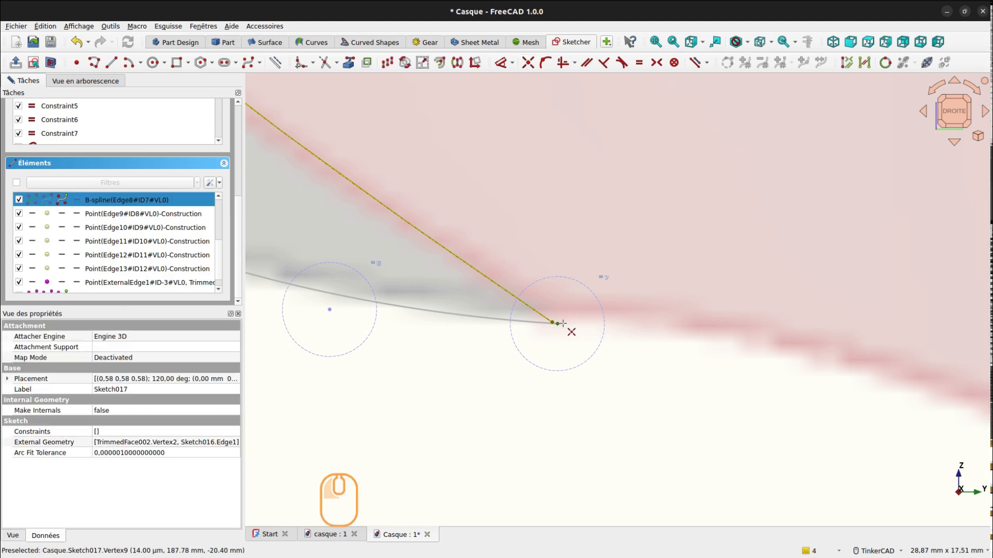
{"action": "left_click", "coordinate": [553, 323]}
{"action": "left_click", "coordinate": [558, 324]}
{"action": "scroll", "coordinate": [555, 324], "scroll_direction": "up", "scroll_amount": 3}
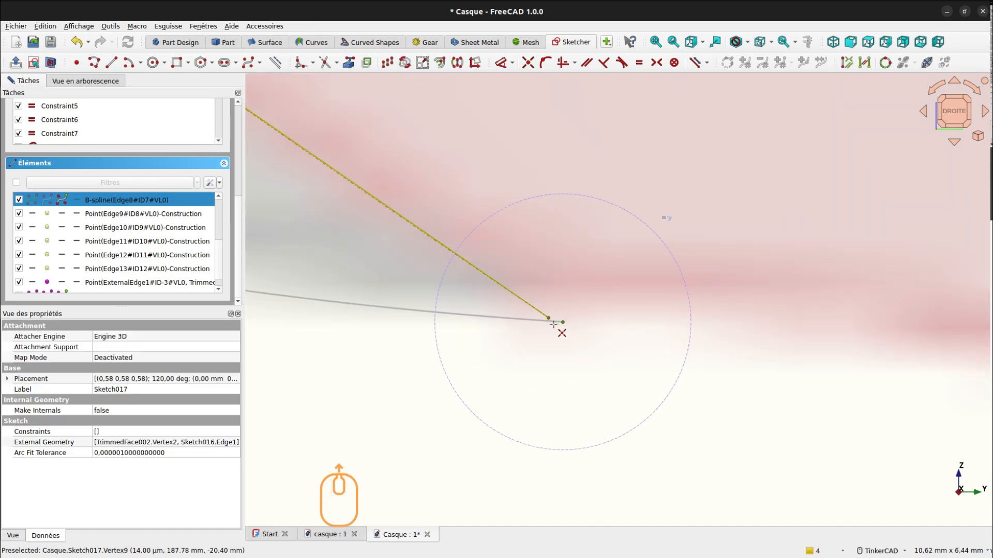
{"action": "scroll", "coordinate": [553, 324], "scroll_direction": "up", "scroll_amount": 4}
{"action": "left_click", "coordinate": [544, 310]}
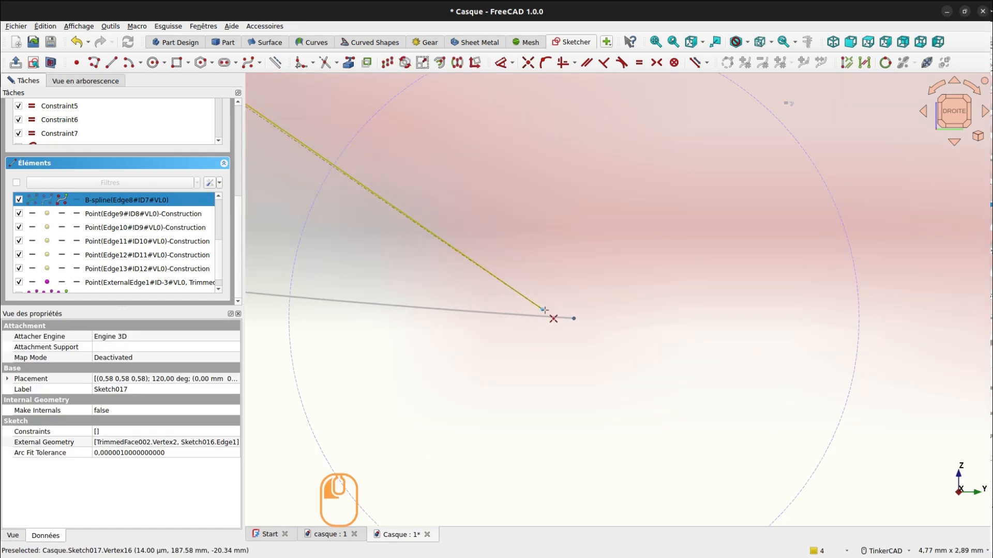
{"action": "scroll", "coordinate": [600, 284], "scroll_direction": "down", "scroll_amount": 6}
{"action": "right_click", "coordinate": [603, 265]}
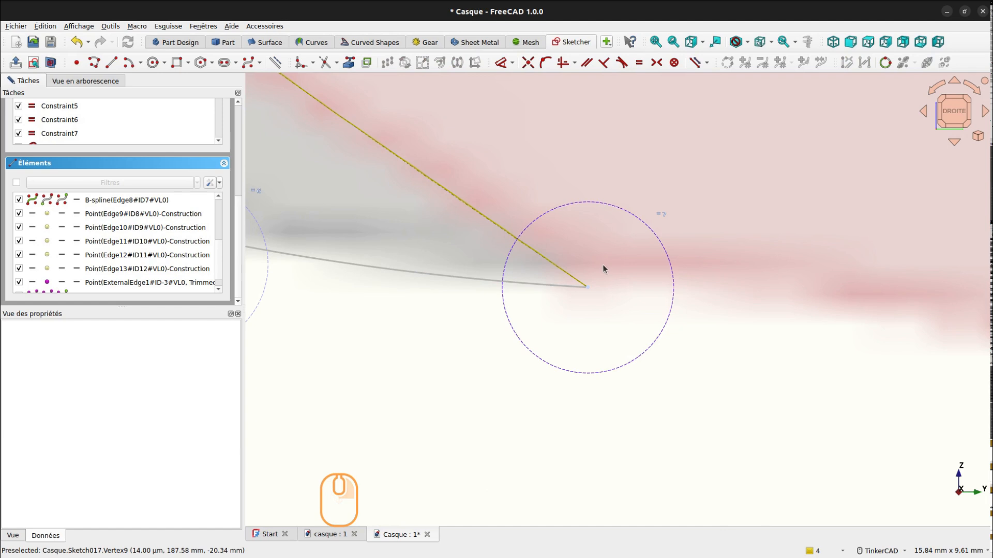
{"action": "scroll", "coordinate": [602, 265], "scroll_direction": "down", "scroll_amount": 5}
{"action": "scroll", "coordinate": [603, 235], "scroll_direction": "up", "scroll_amount": 4}
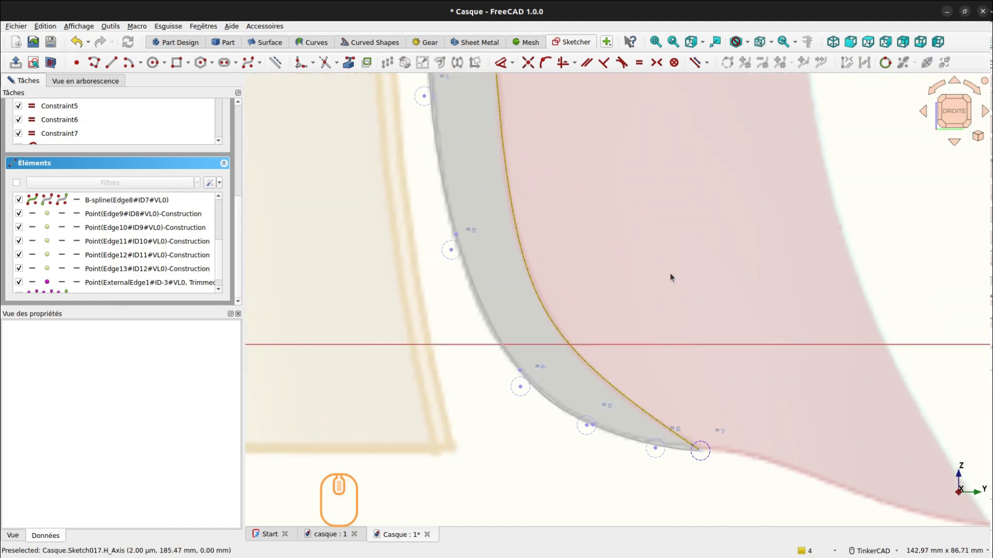
{"action": "scroll", "coordinate": [670, 278], "scroll_direction": "down", "scroll_amount": 4}
{"action": "middle_click_drag", "start_coordinate": [660, 226], "coordinate": [646, 277]}
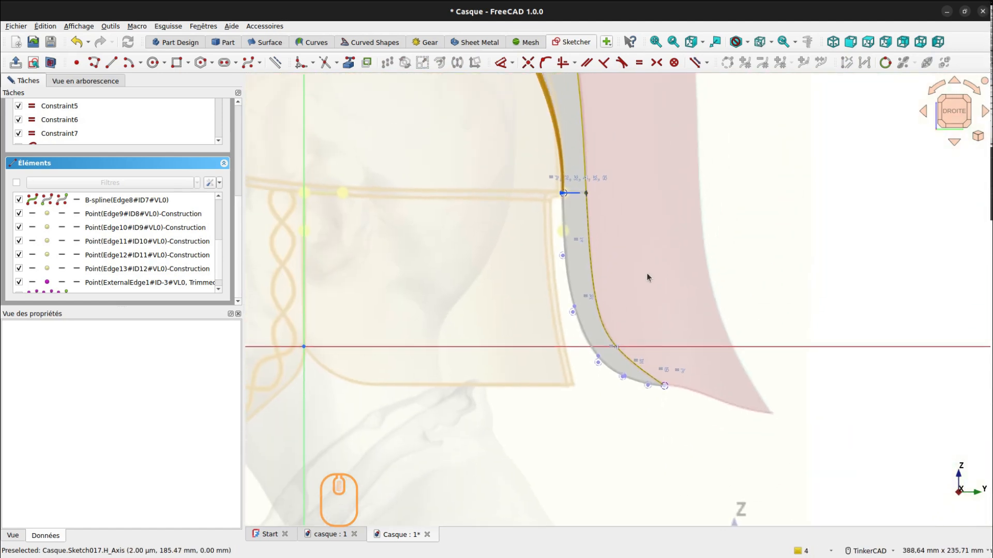
{"action": "scroll", "coordinate": [652, 243], "scroll_direction": "down", "scroll_amount": 5}
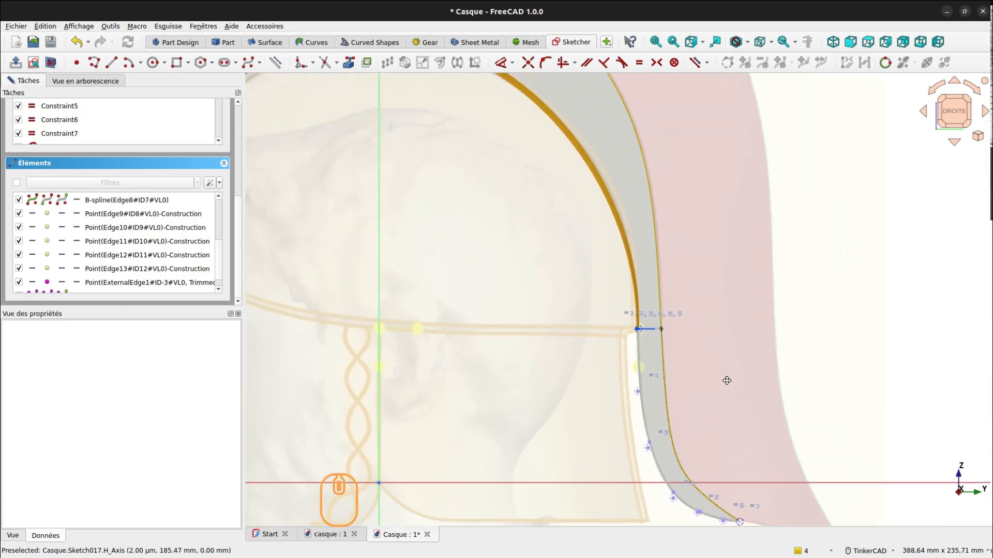
{"action": "mouse_move", "coordinate": [656, 254]}
{"action": "middle_mouse_down"}
{"action": "mouse_move", "coordinate": [568, 295]}
{"action": "mouse_move", "coordinate": [553, 288]}
{"action": "middle_mouse_up"}
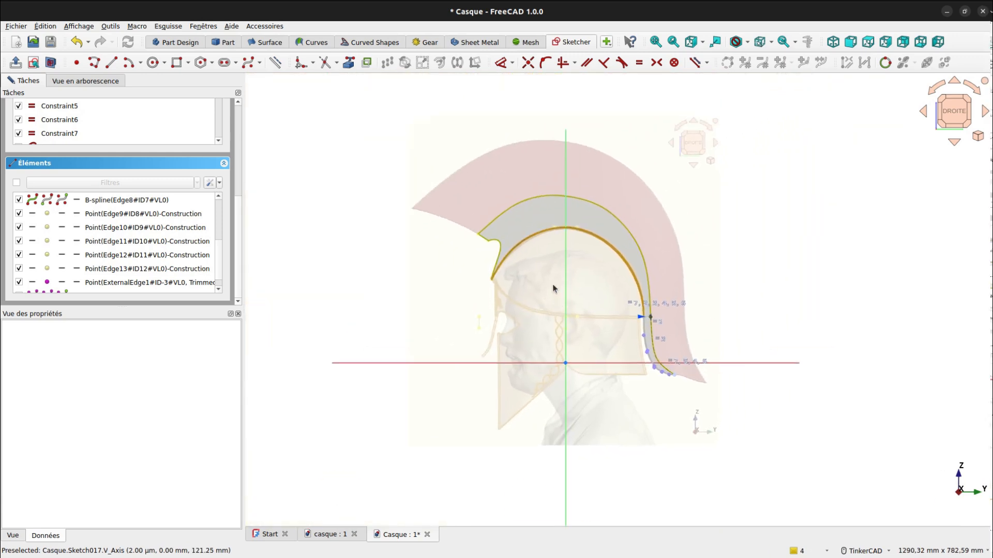
{"action": "key", "text": "Escape"}
{"action": "right_click_drag", "start_coordinate": [442, 272], "coordinate": [479, 275]}
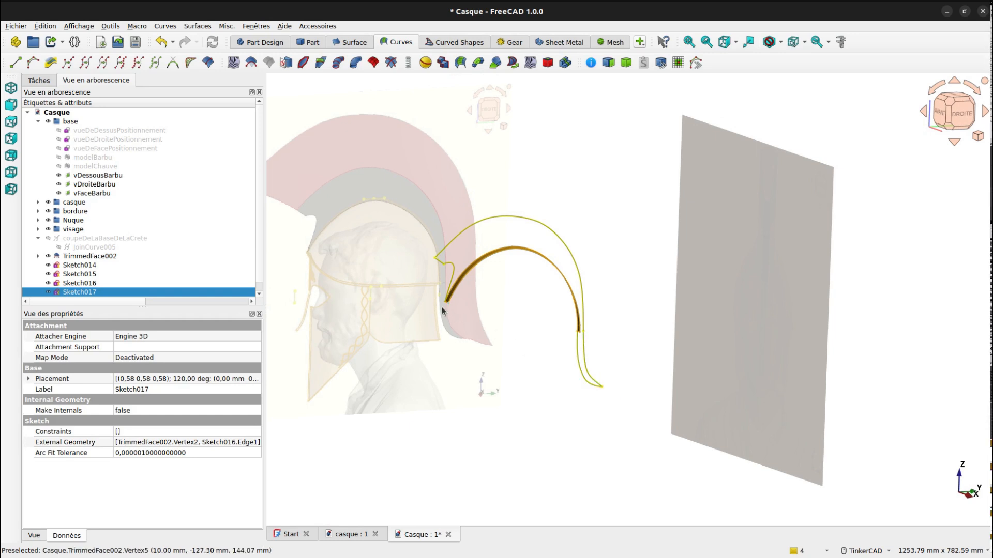
{"action": "scroll", "coordinate": [492, 247], "scroll_direction": "up", "scroll_amount": 10}
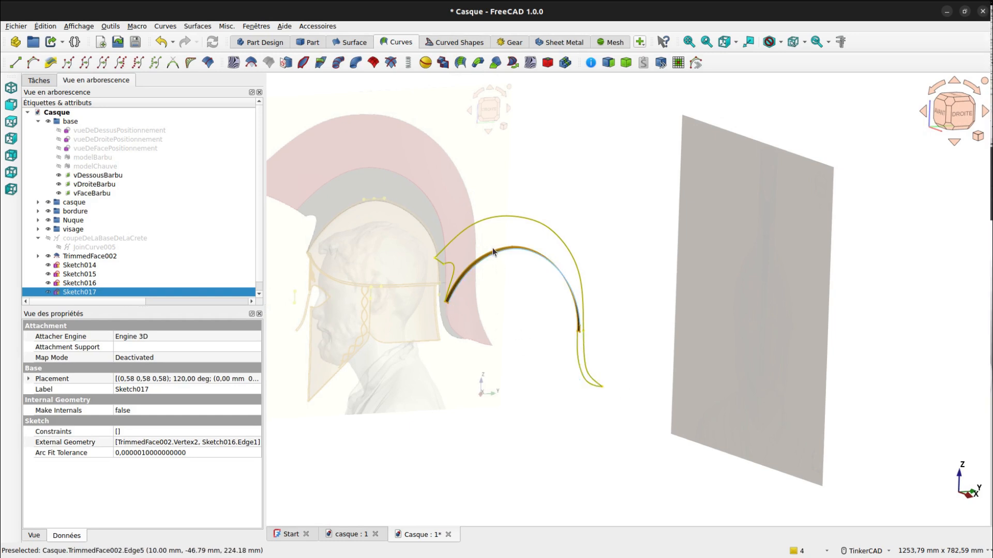
{"action": "middle_click_drag", "start_coordinate": [493, 226], "coordinate": [550, 217]}
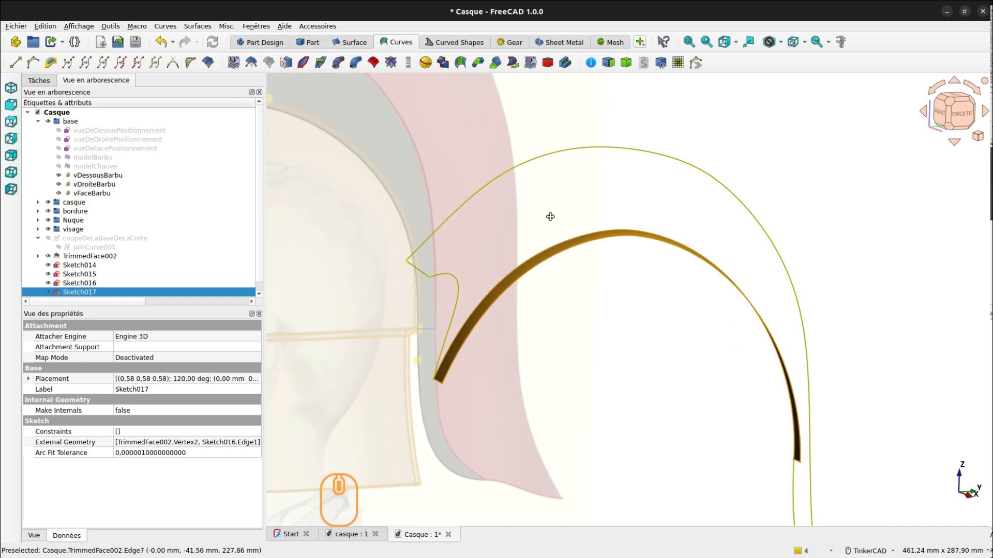
Step: Rename Sketch014, the large upper outline curve of the crest base, as creteHaute
{"action": "scroll", "coordinate": [733, 239], "scroll_direction": "down", "scroll_amount": 3}
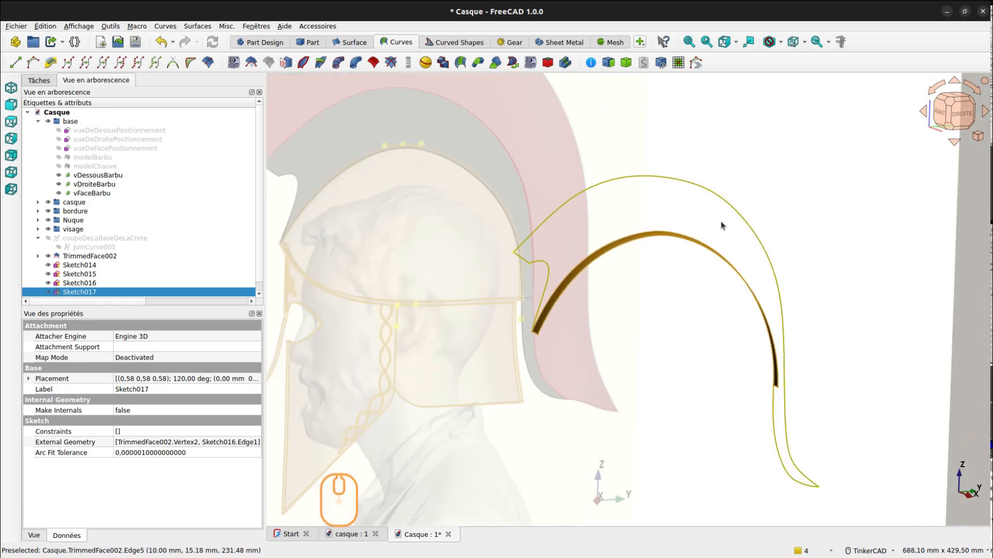
{"action": "left_click", "coordinate": [713, 193]}
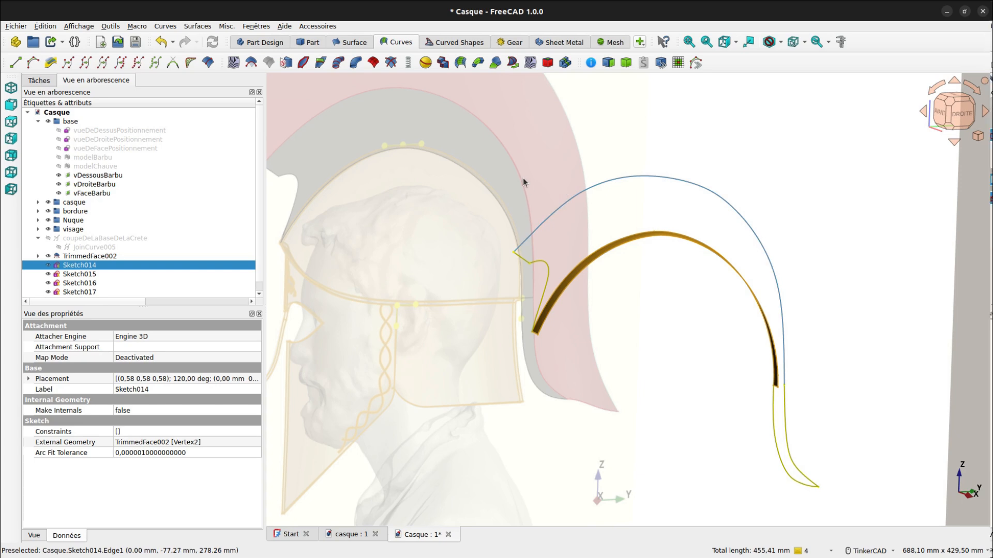
{"action": "left_click", "coordinate": [99, 265]}
{"action": "key", "text": "F2"}
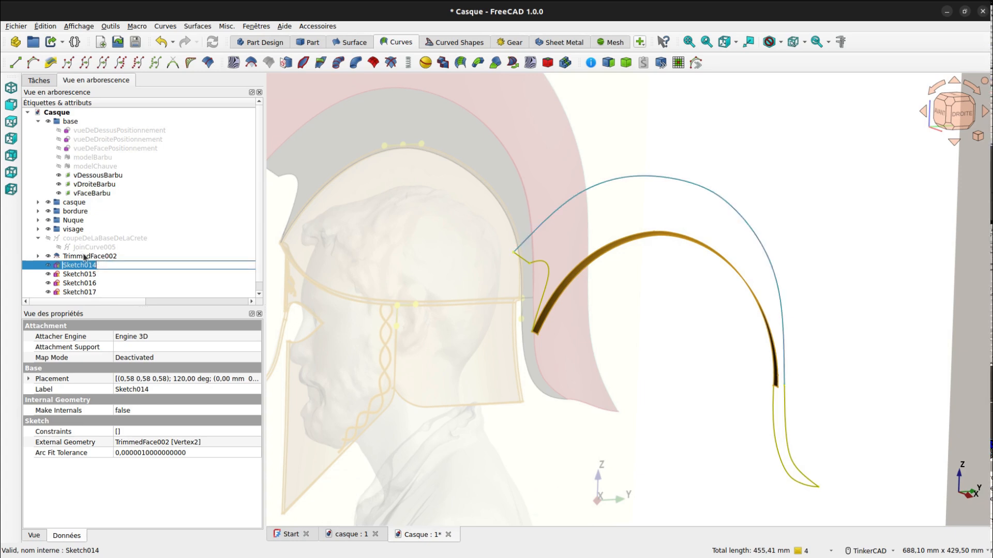
{"action": "type", "text": "cre"}
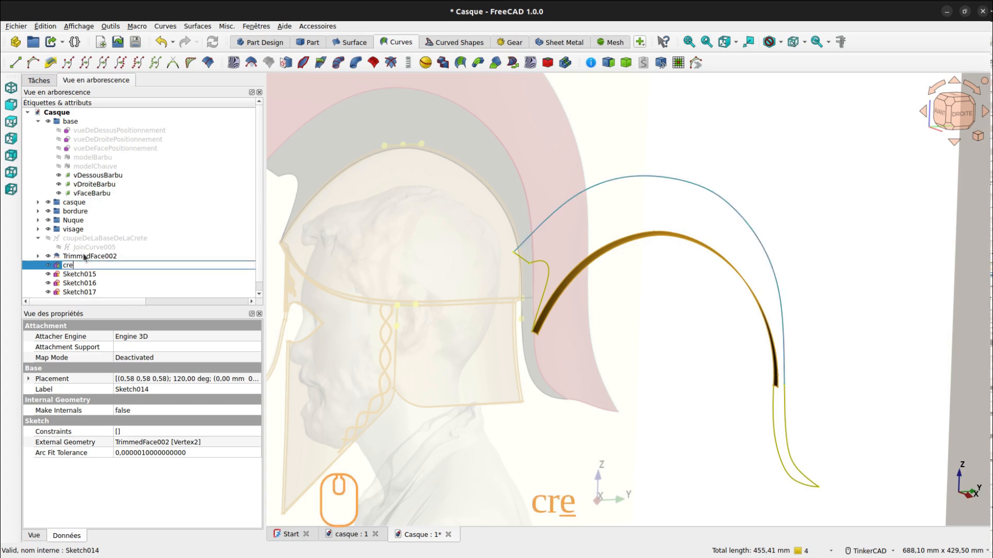
{"action": "type", "text": "teH"}
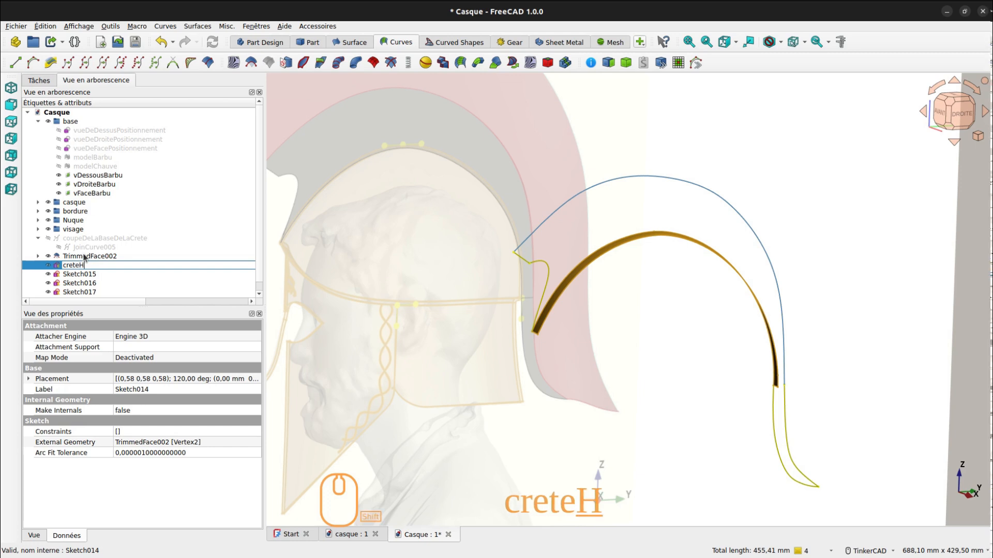
{"action": "type", "text": "aute"}
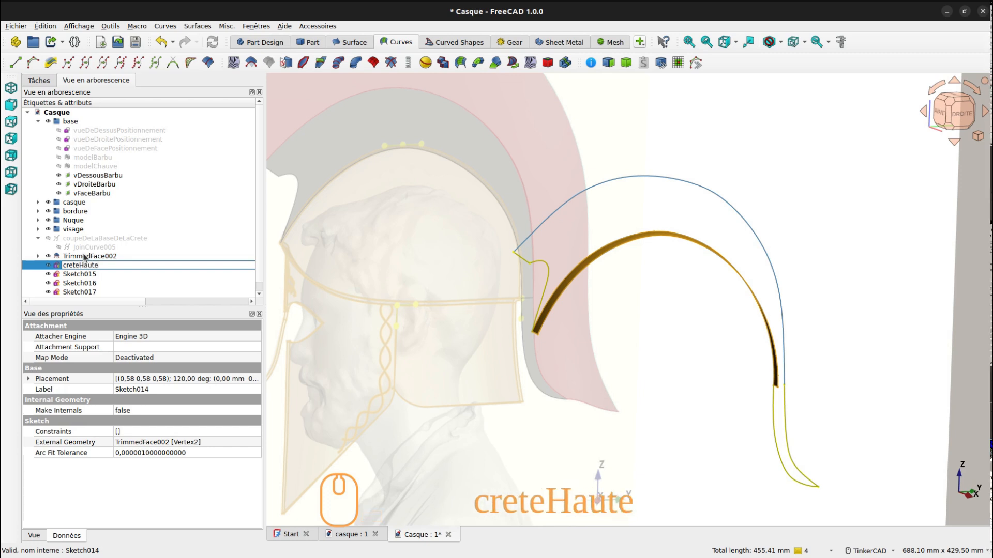
{"action": "key", "text": "Return"}
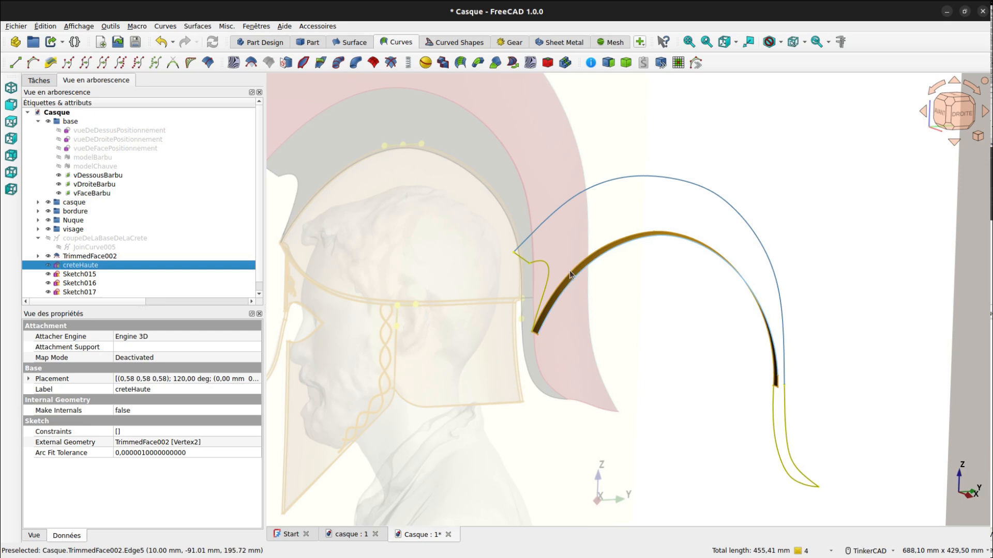
{"action": "left_click", "coordinate": [549, 263]}
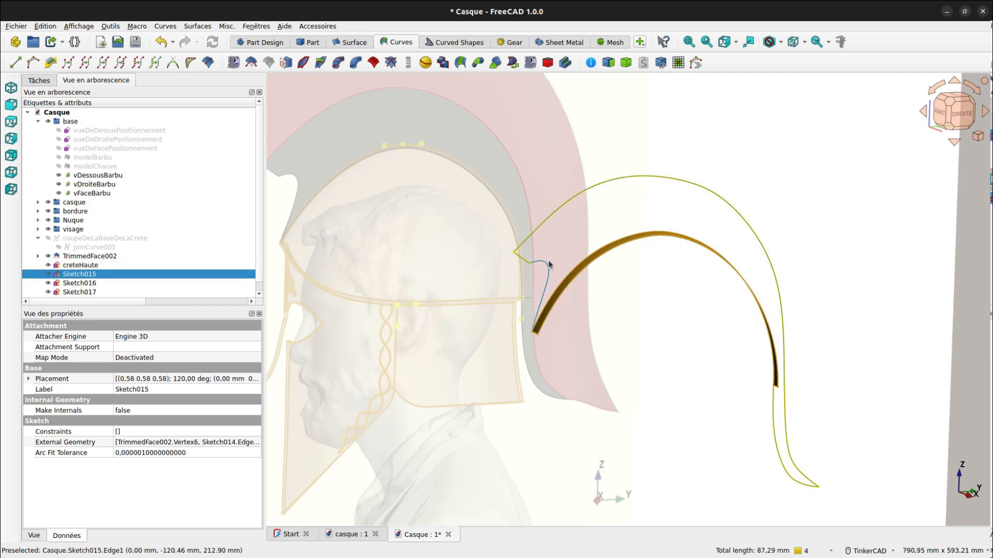
{"action": "key", "text": "F2"}
{"action": "type", "text": "crete"}
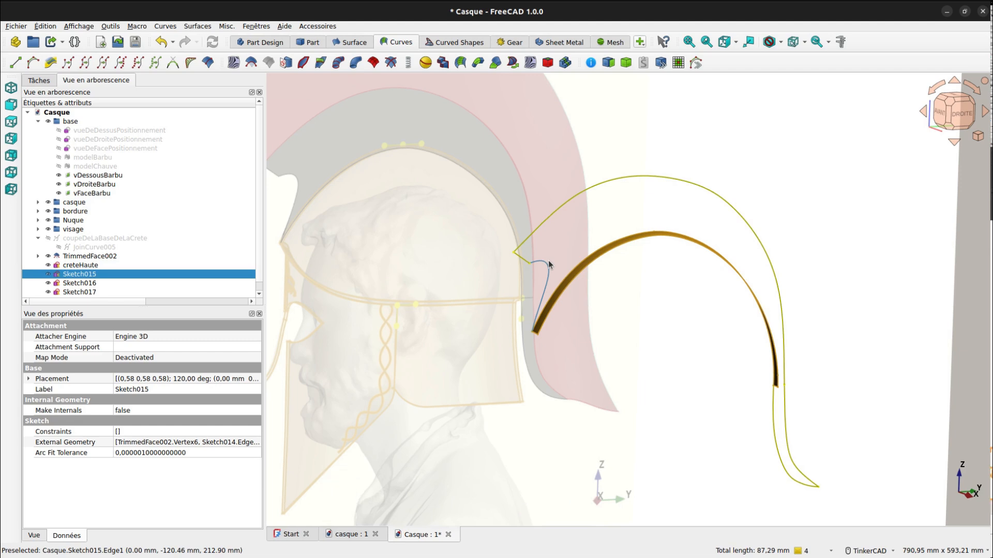
{"action": "type", "text": "Avant"}
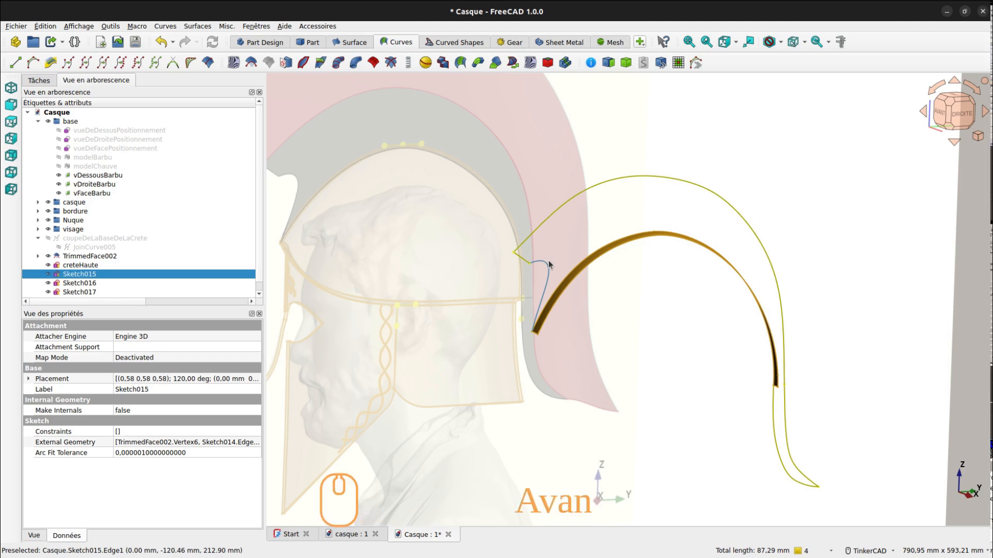
{"action": "key", "text": "Return"}
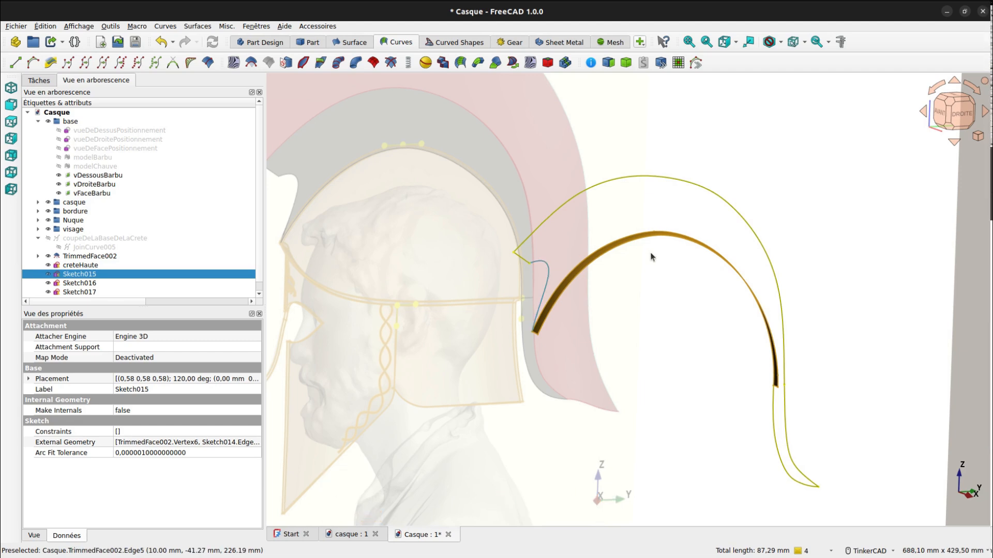
Step: Rename Sketch015, the short curved outline at the front of the crest base, as creteAvant
{"action": "left_click", "coordinate": [90, 274]}
{"action": "key", "text": "F2"}
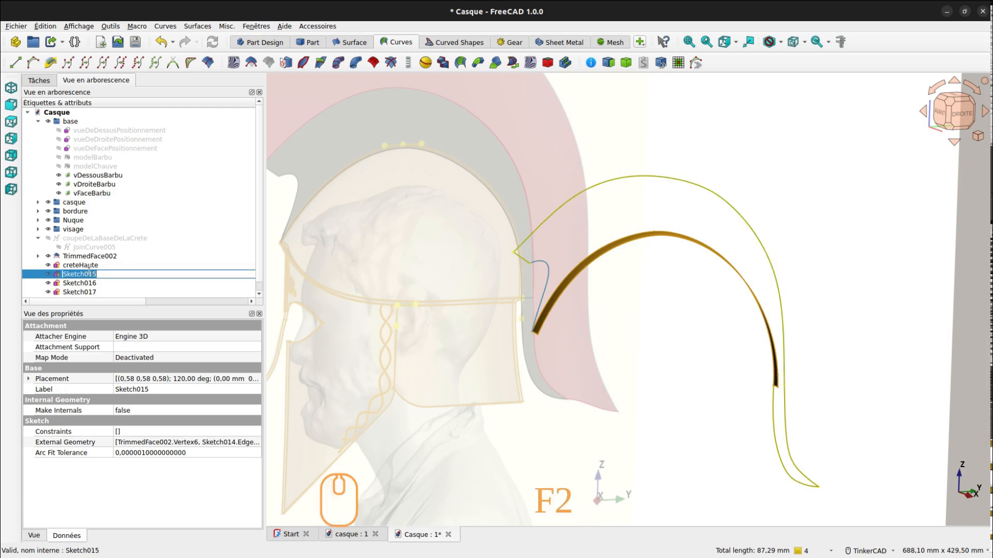
{"action": "type", "text": "crete"}
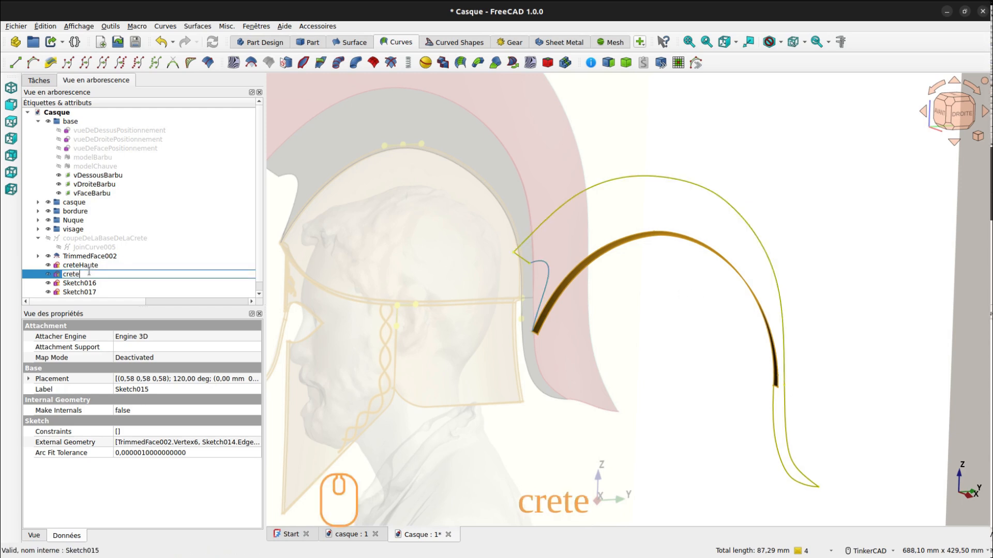
{"action": "type", "text": "Avant"}
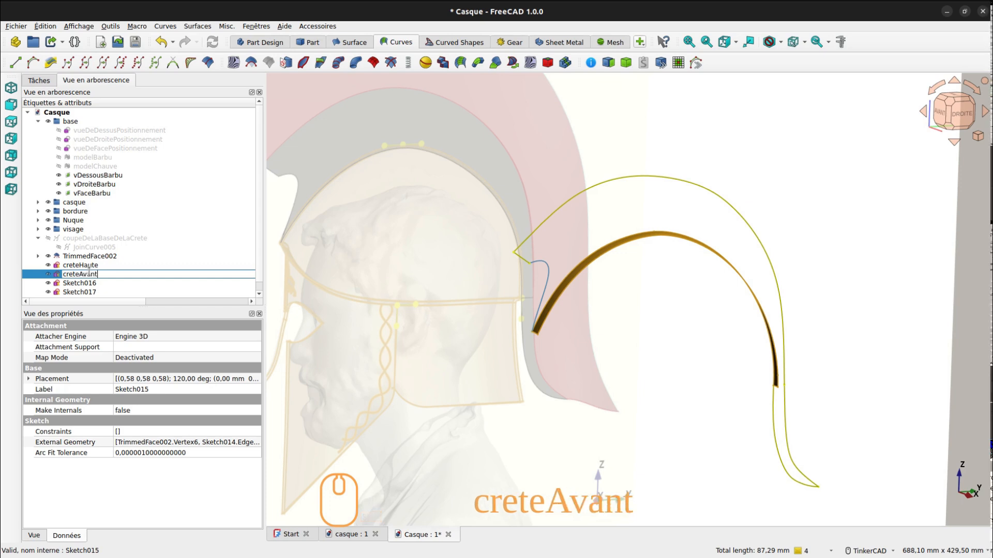
{"action": "key", "text": "Return"}
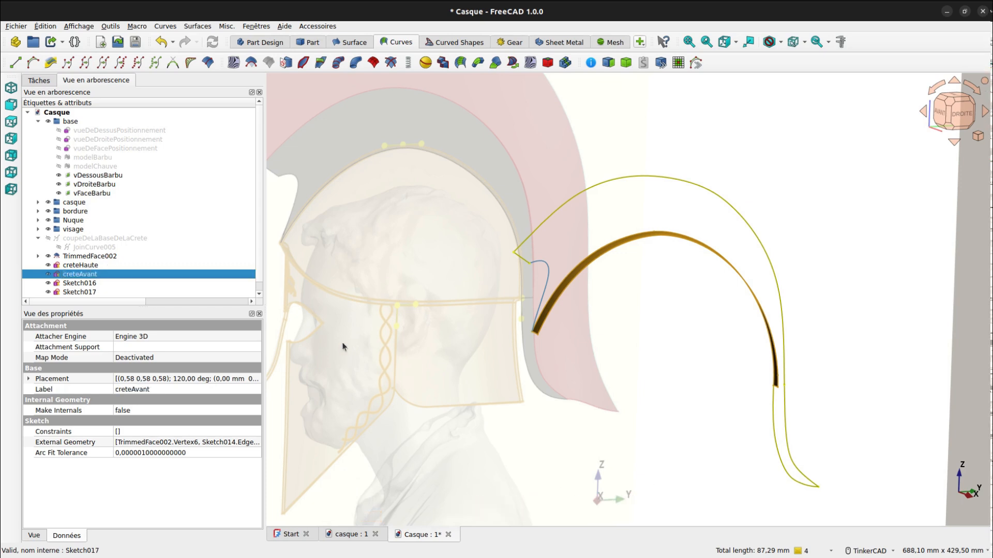
Step: Rename Sketch017, the lower rear tail curve of the crest base, as creteArrBasse
{"action": "left_click", "coordinate": [641, 410]}
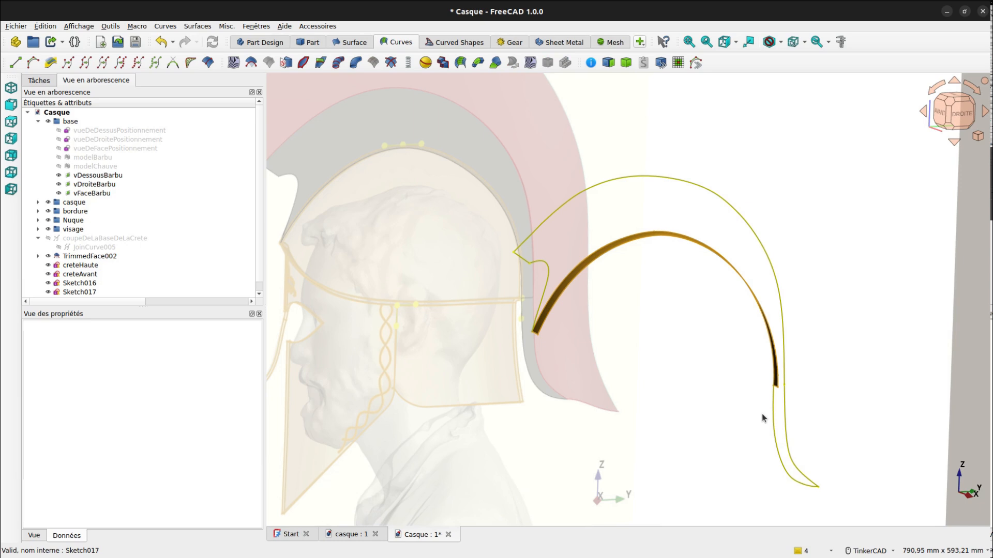
{"action": "left_click", "coordinate": [774, 419]}
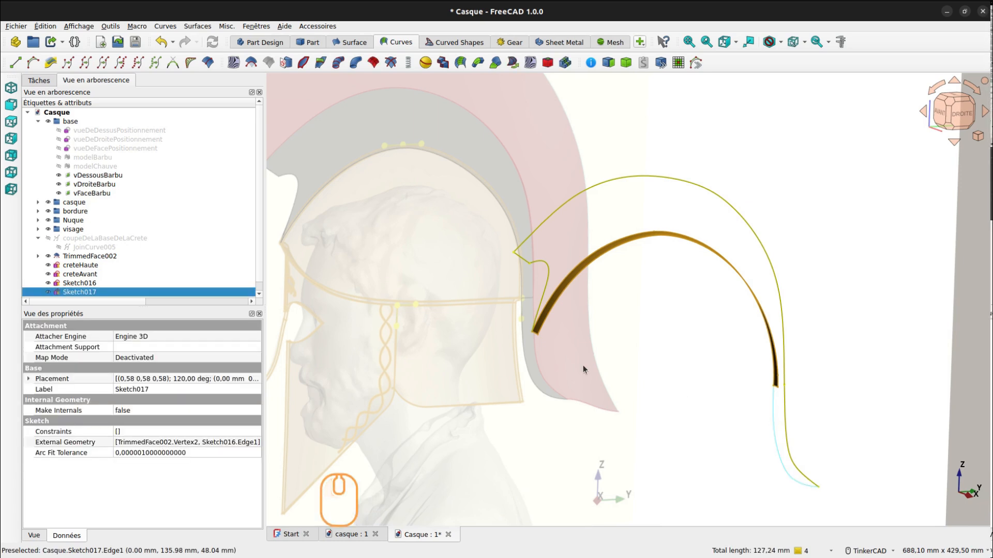
{"action": "left_click", "coordinate": [101, 293]}
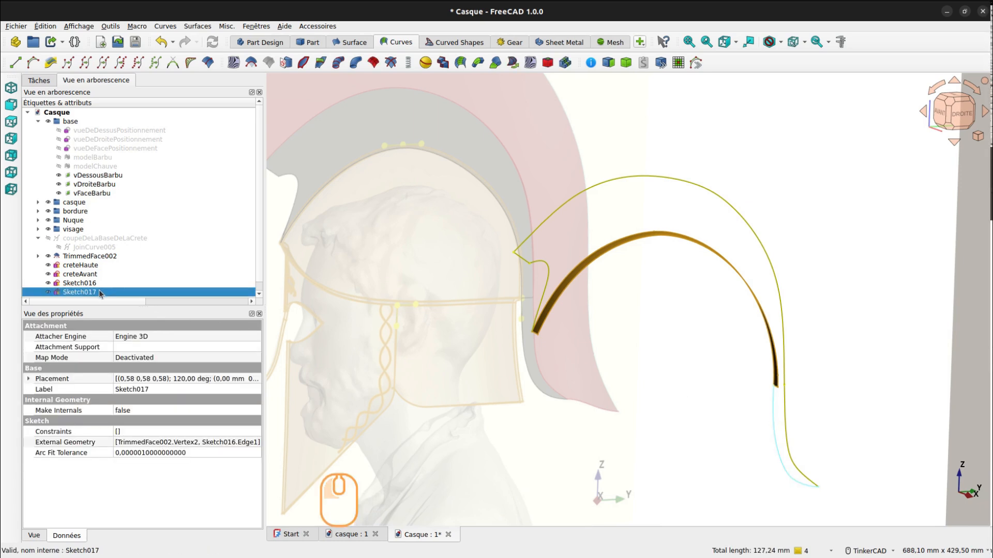
{"action": "key", "text": "F2"}
{"action": "type", "text": "c"}
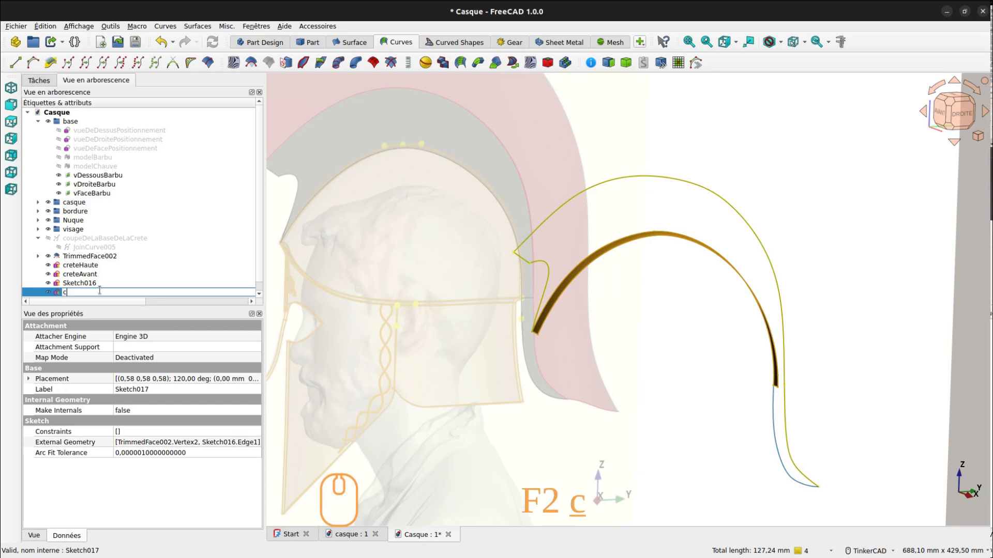
{"action": "type", "text": "reteA"}
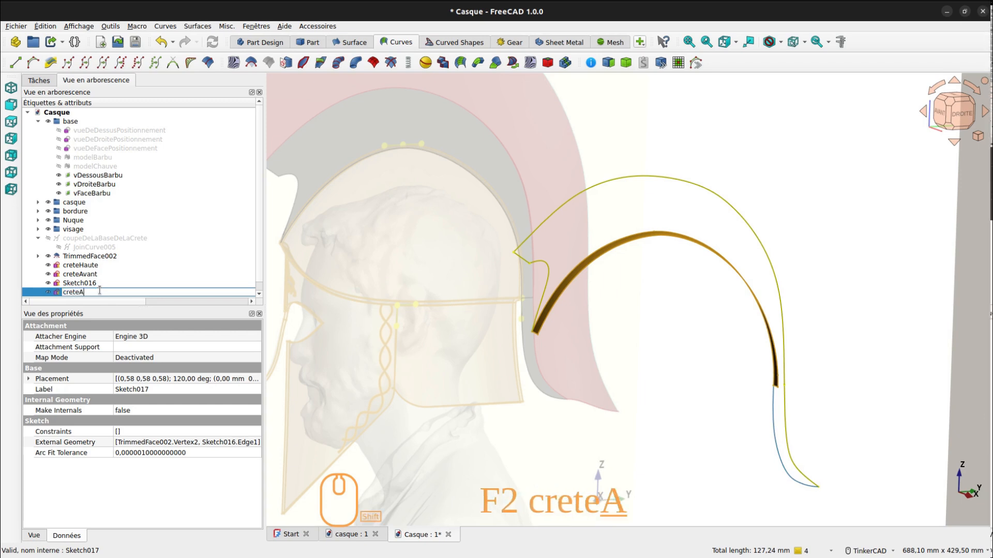
{"action": "type", "text": "rrBasse"}
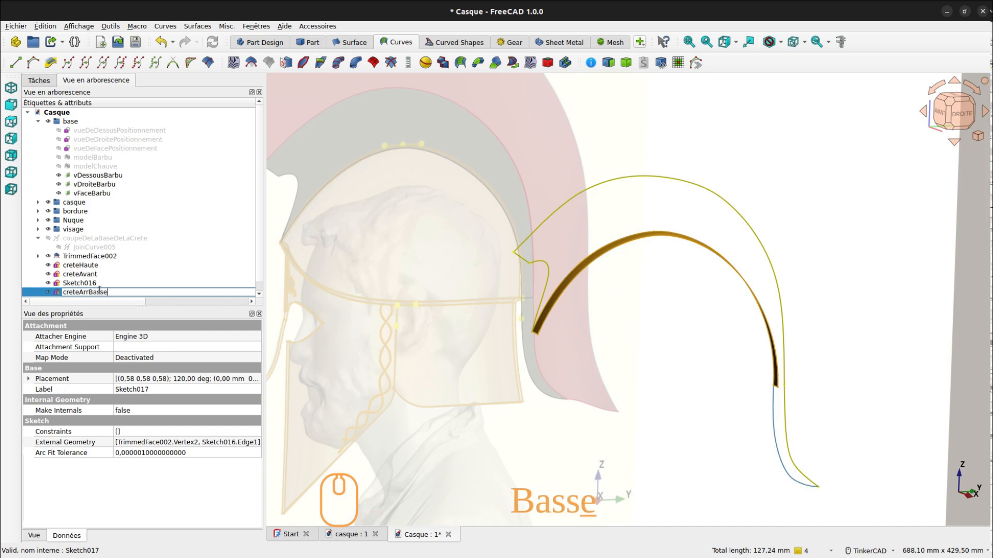
{"action": "key", "text": "Return"}
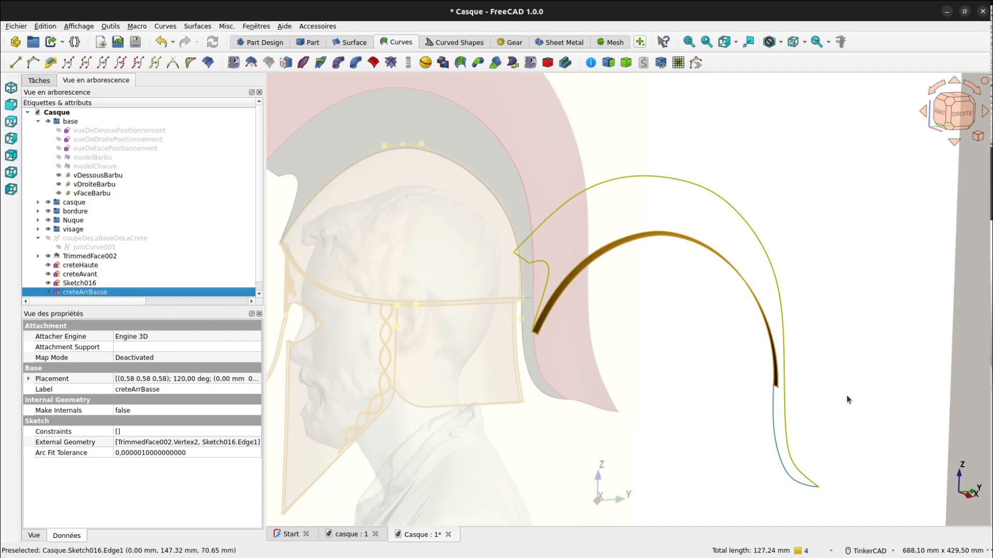
Step: Rename Sketch016, the upper rear tail curve of the crest base, as creteArrHaute
{"action": "left_click", "coordinate": [782, 417]}
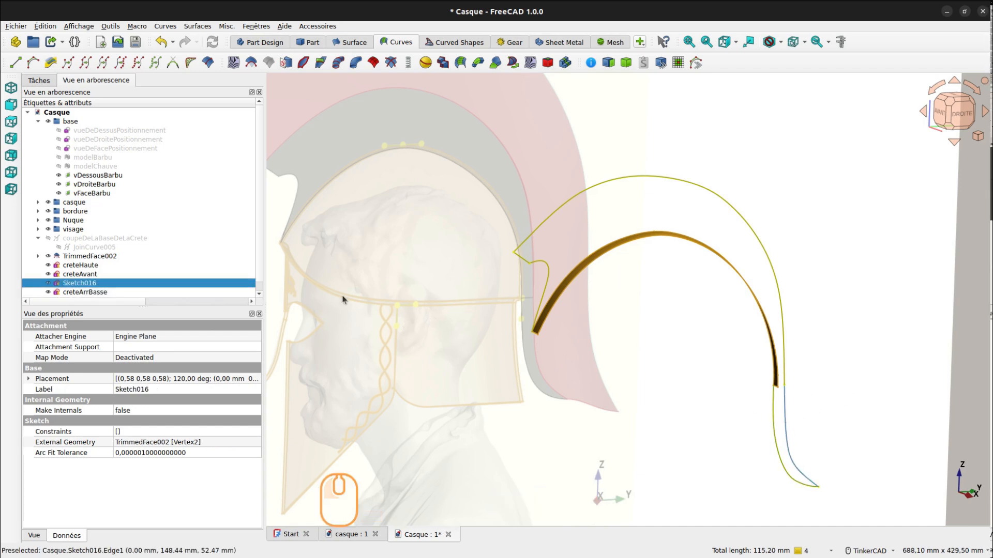
{"action": "left_click", "coordinate": [84, 288]}
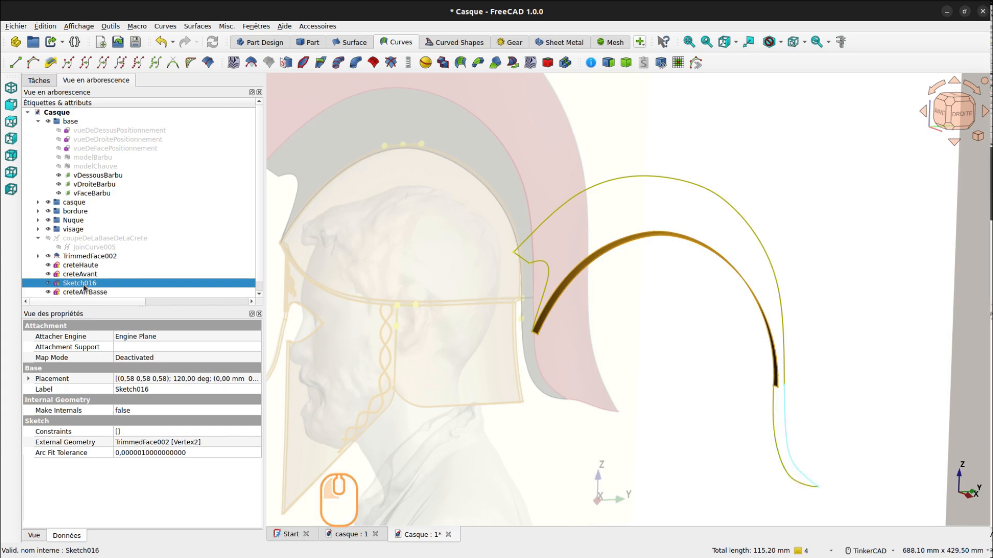
{"action": "key", "text": "F2"}
{"action": "type", "text": "c"}
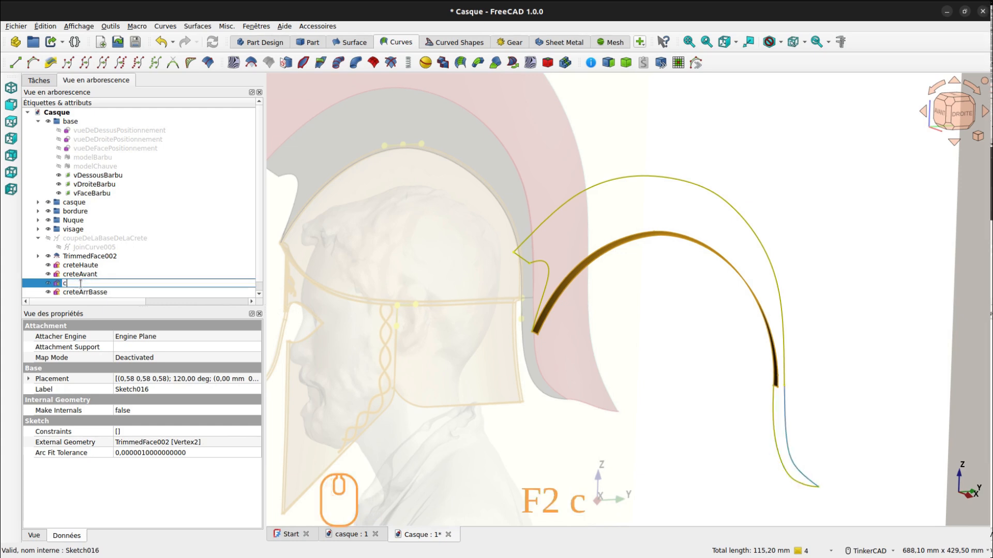
{"action": "type", "text": "reteA"}
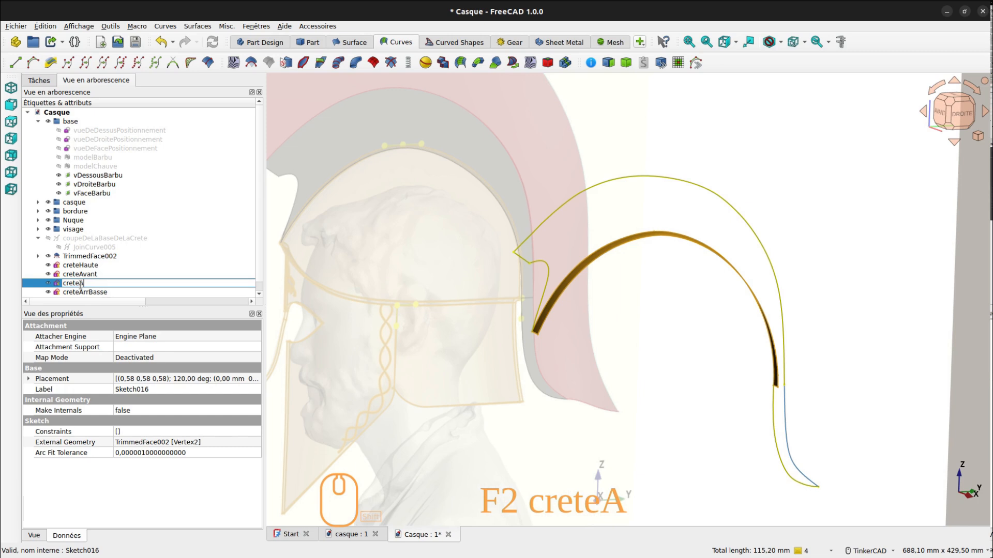
{"action": "type", "text": "rrHaute"}
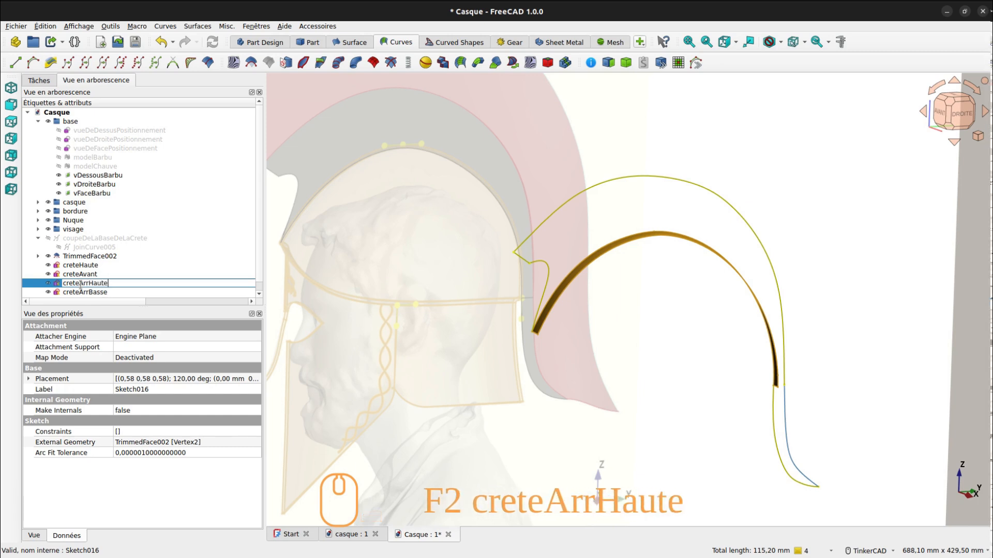
{"action": "key", "text": "Return"}
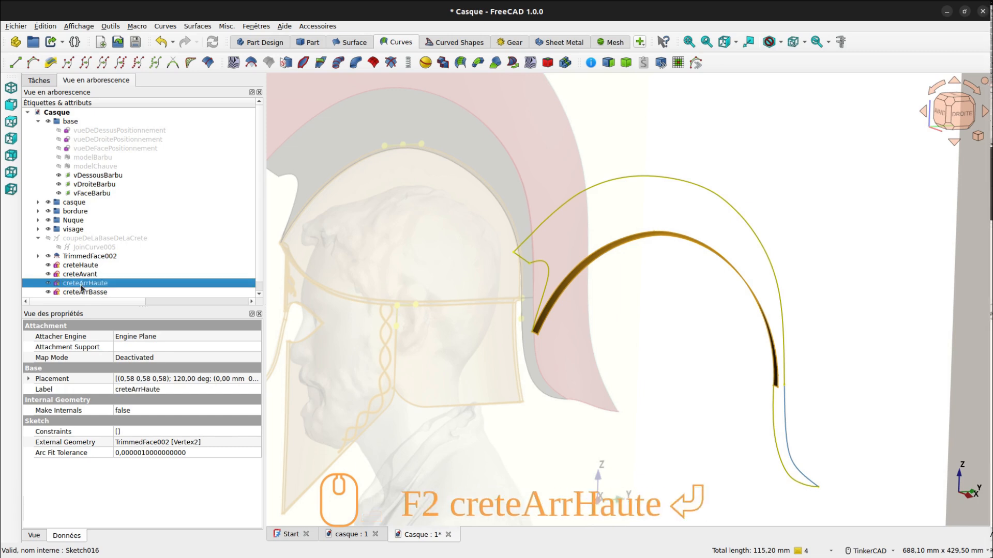